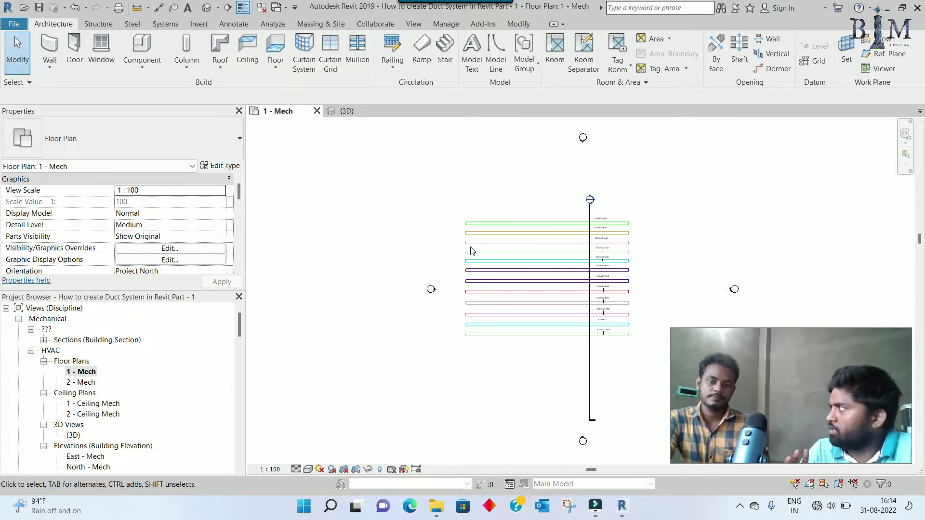
Bring up the Ep-30 project folder of flanged duct fitting families in File Explorer.
click(419, 193)
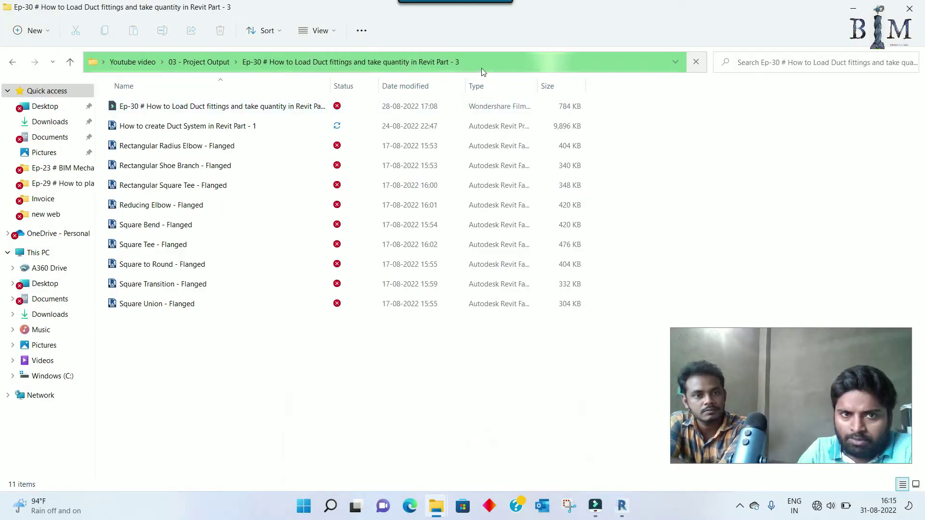
Select the Rectangular Radius Elbow - Flanged family file, then go back to Revit.
click(187, 147)
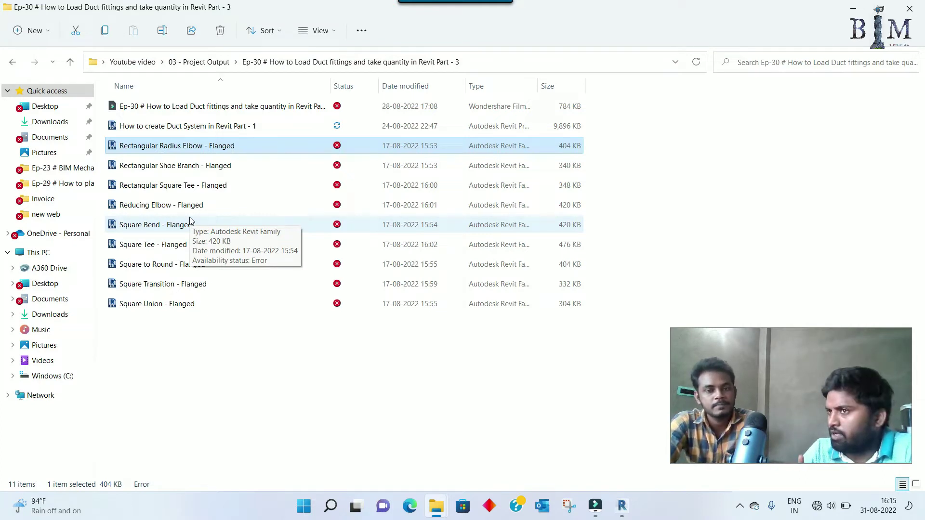
click(622, 506)
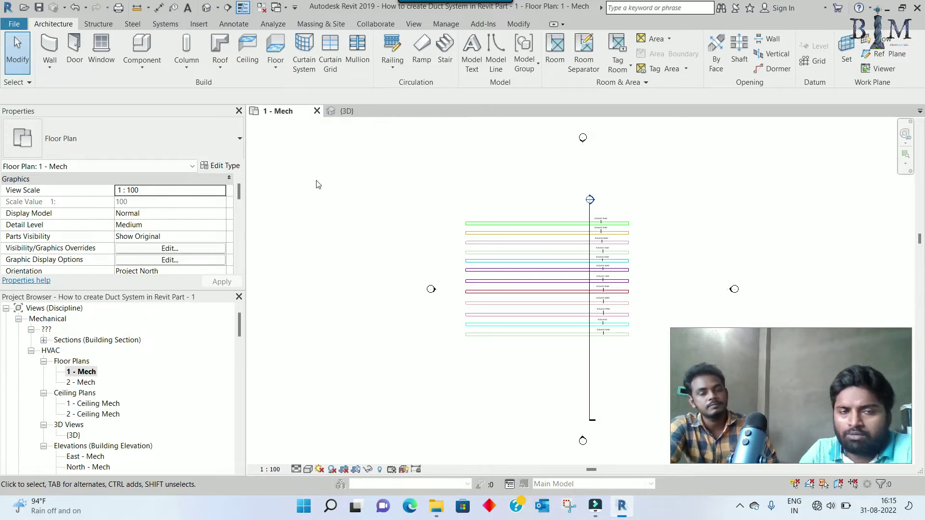
Start a Systems duct fitting and browse the type list for M_Rectangular Elbow - Mitered : Standard.
click(164, 28)
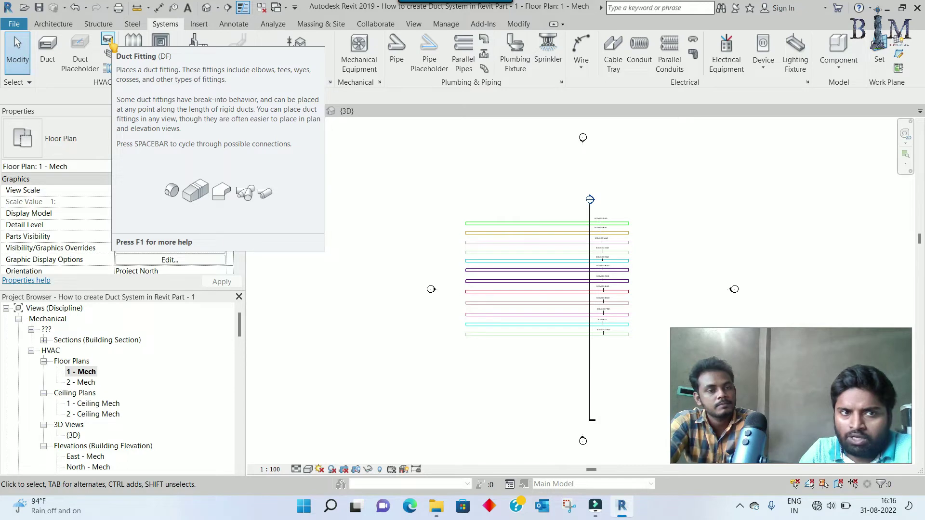
click(108, 39)
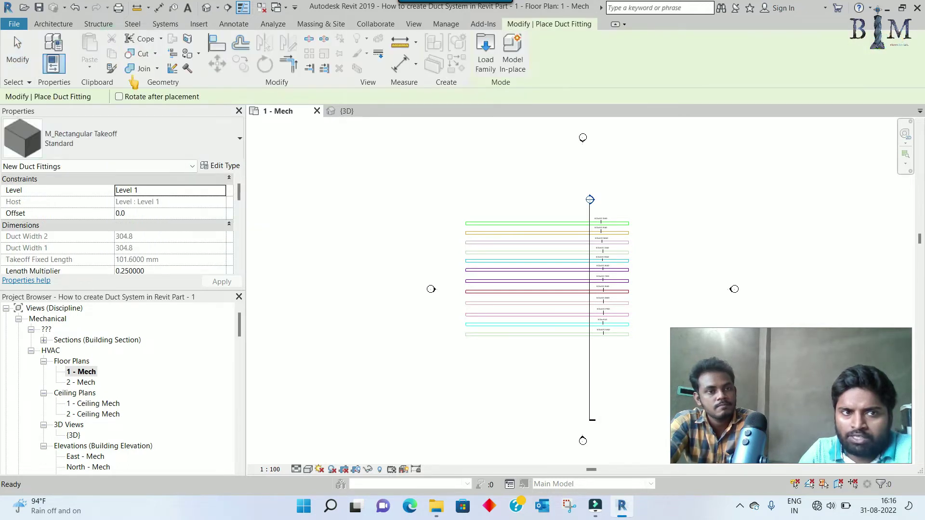
click(158, 141)
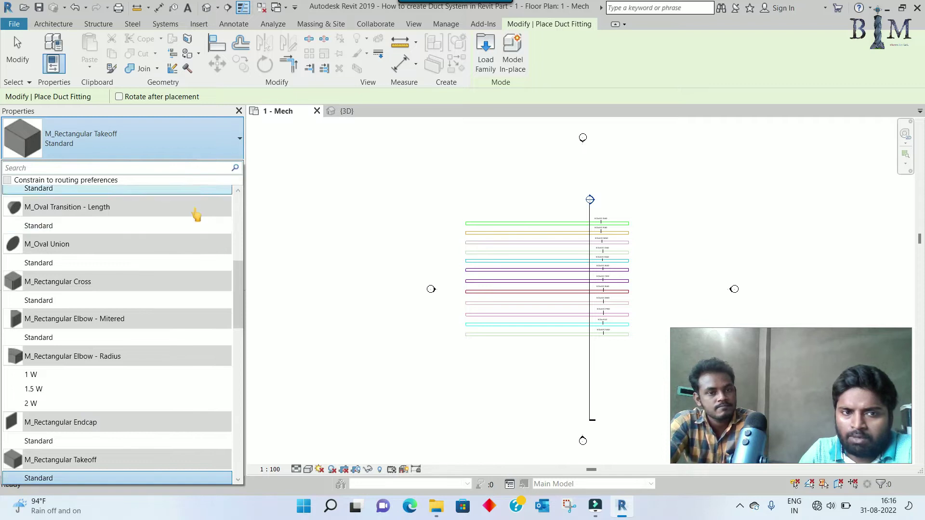
drag(239, 273, 239, 212)
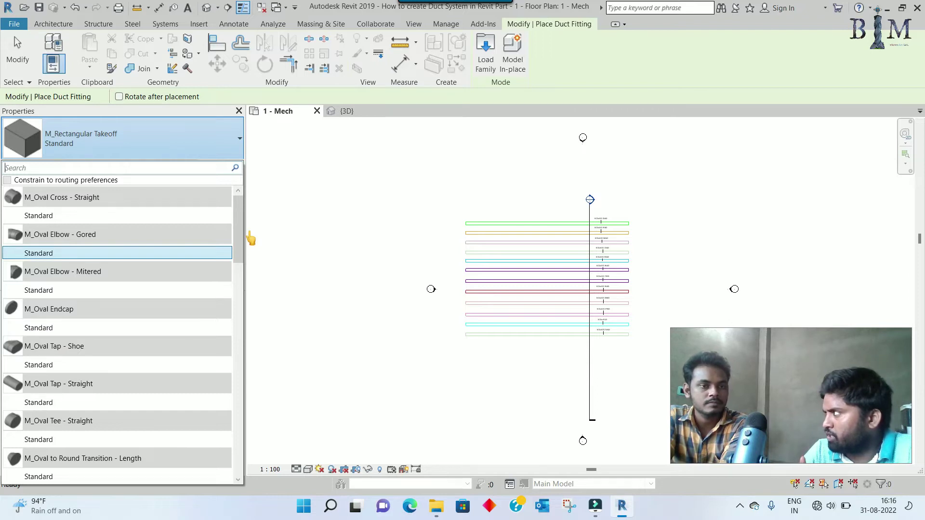
drag(239, 236, 240, 304)
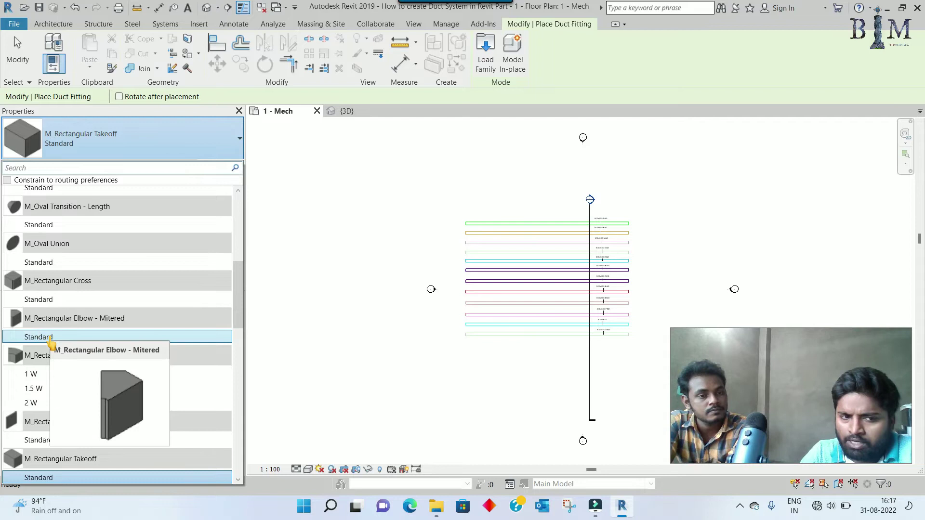
Place an M_Rectangular Elbow - Mitered : Standard fitting on the plan.
click(60, 337)
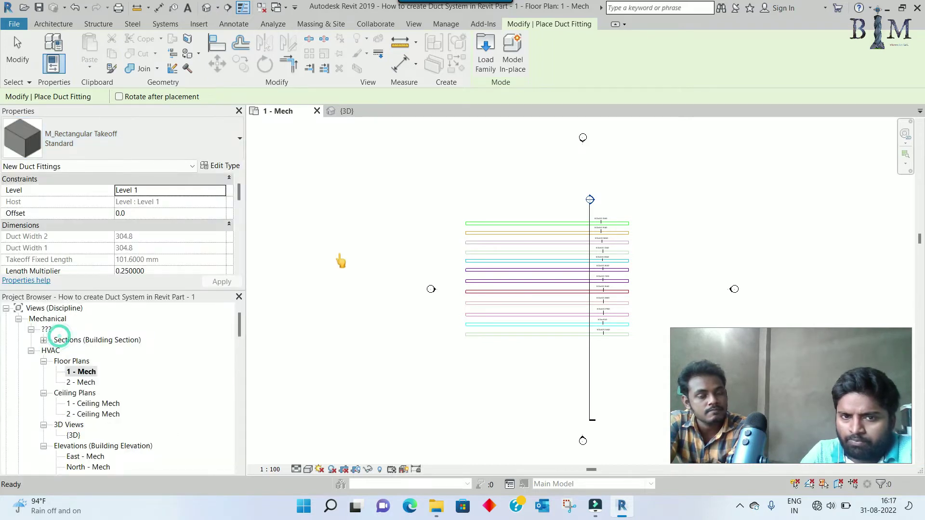
scroll(370, 232, up, 5)
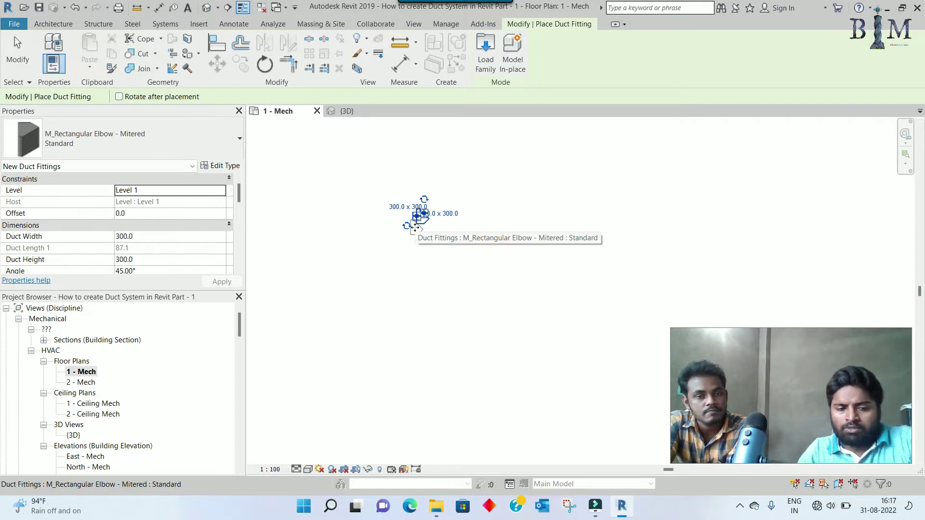
key(Escape)
Using DF, place an M_Rectangular Elbow - Radius 1 W below the mitered elbow.
key(d)
key(f)
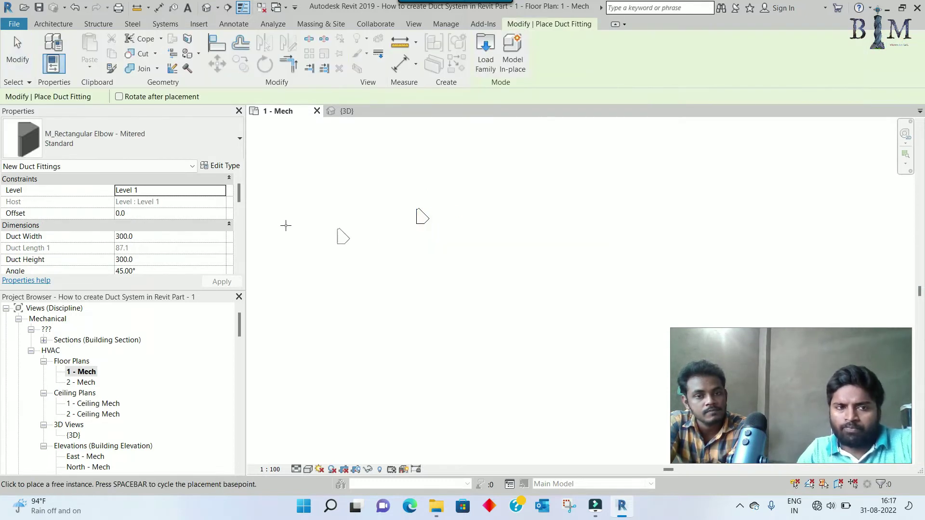
click(129, 147)
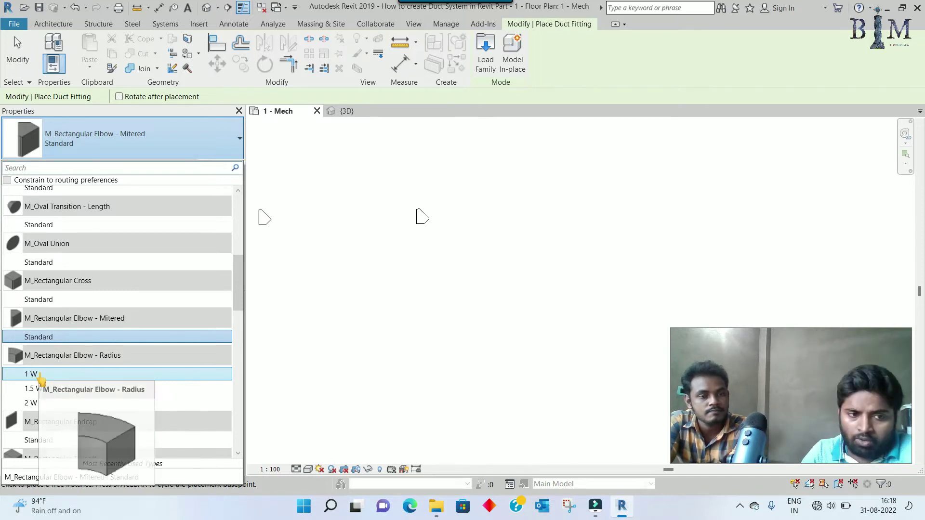
click(40, 374)
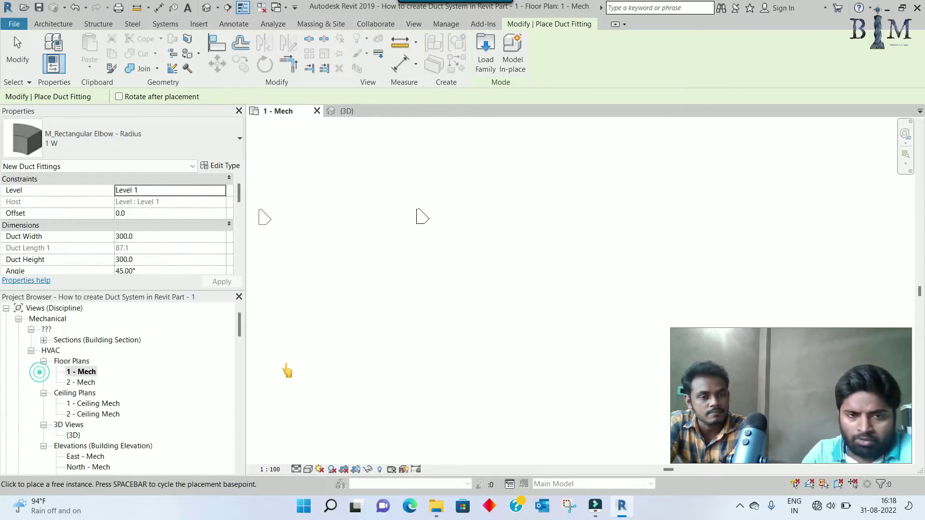
click(422, 250)
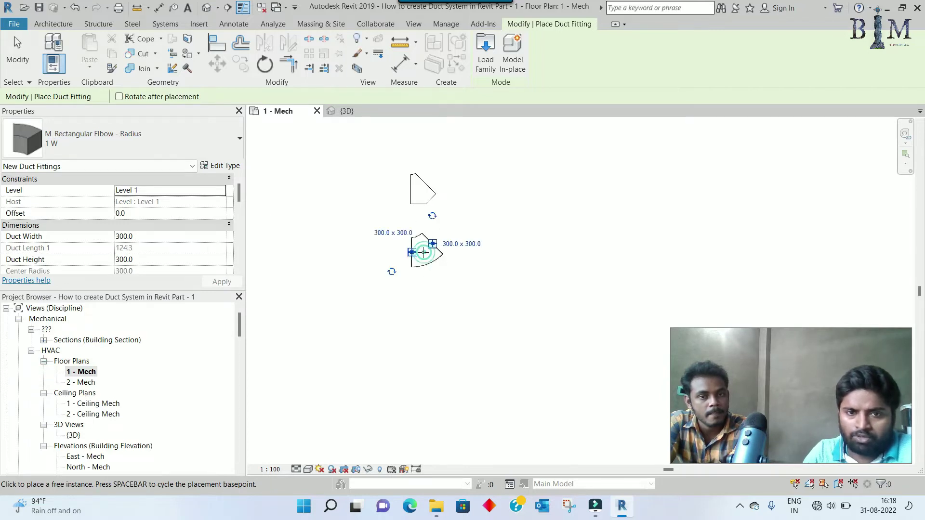
key(Escape)
key(Escape)
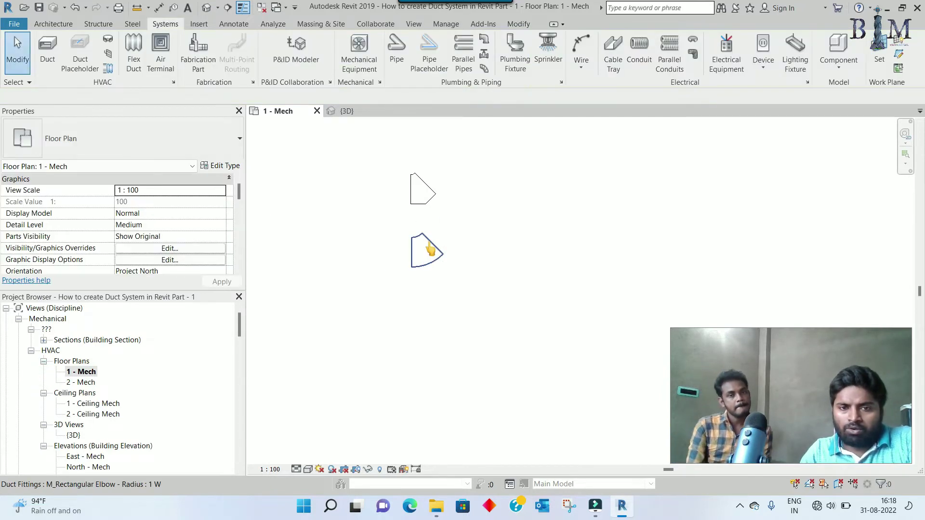
Copy the radius elbow downward and change the copy into a 300 x 300 M_Rectangular Tee.
click(437, 246)
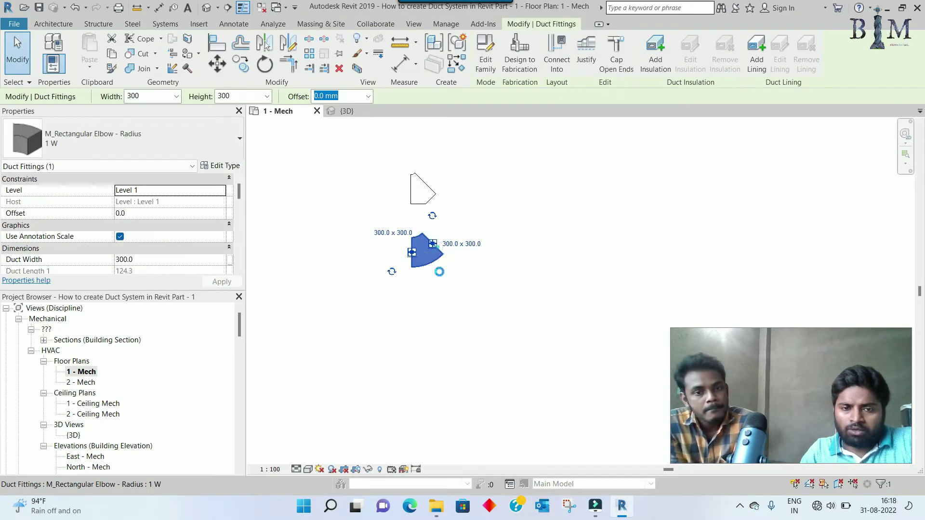
ctrl+drag(437, 246, 438, 310)
click(170, 152)
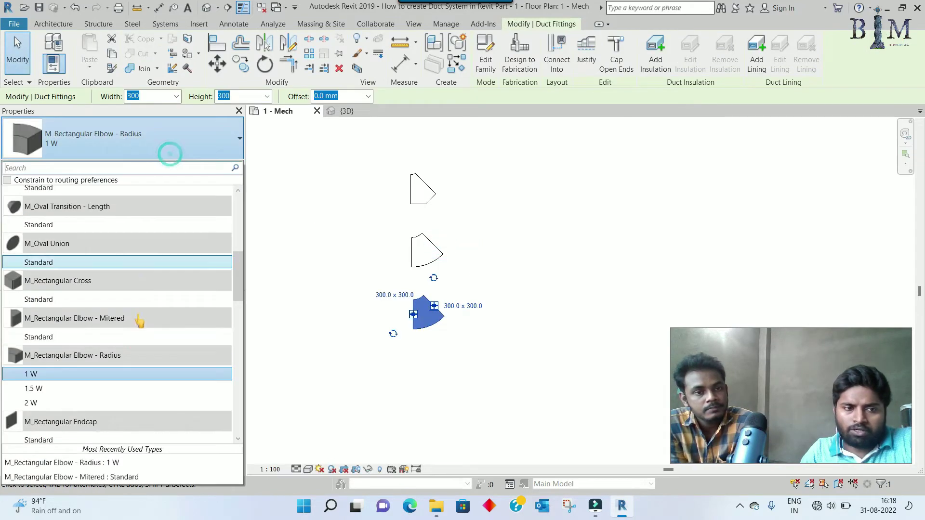
scroll(122, 366, down, 2)
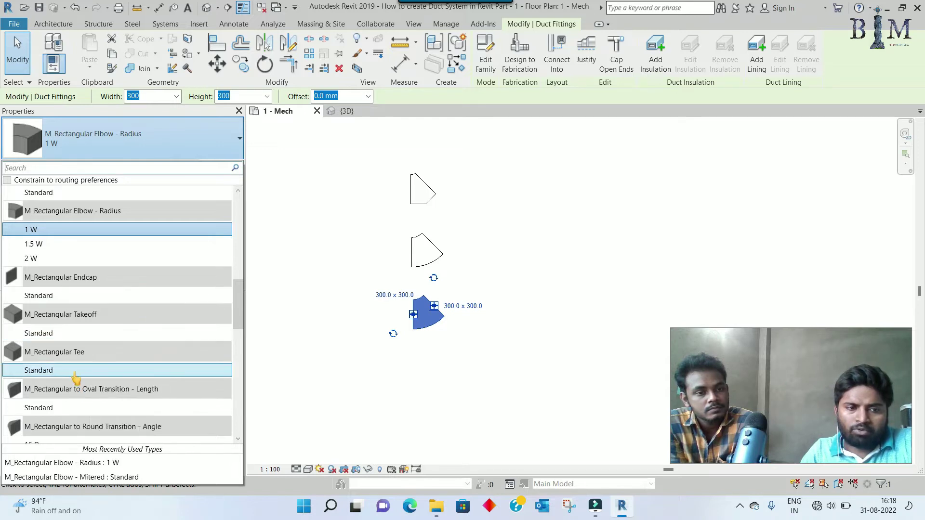
key(Escape)
click(435, 305)
scroll(426, 311, up, 3)
key(Escape)
middle_drag(490, 245, 477, 378)
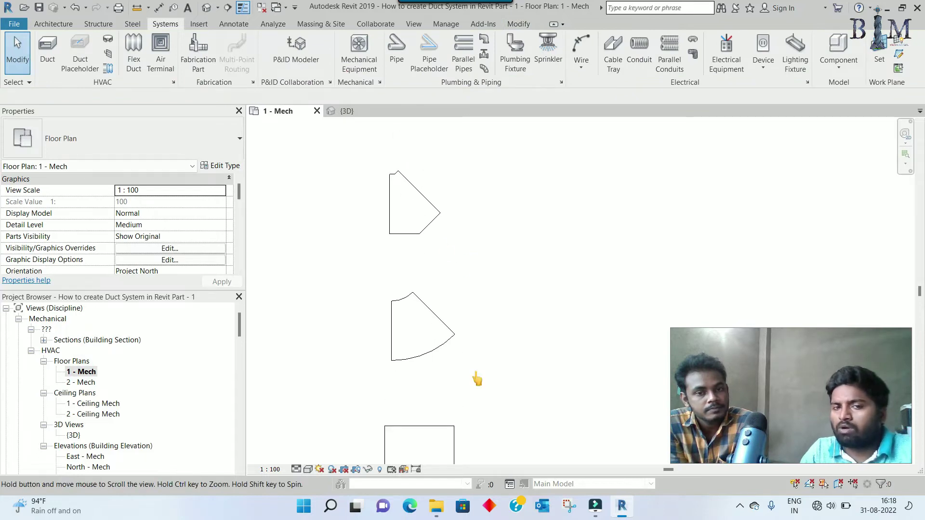
scroll(404, 163, down, 1)
scroll(383, 150, down, 1)
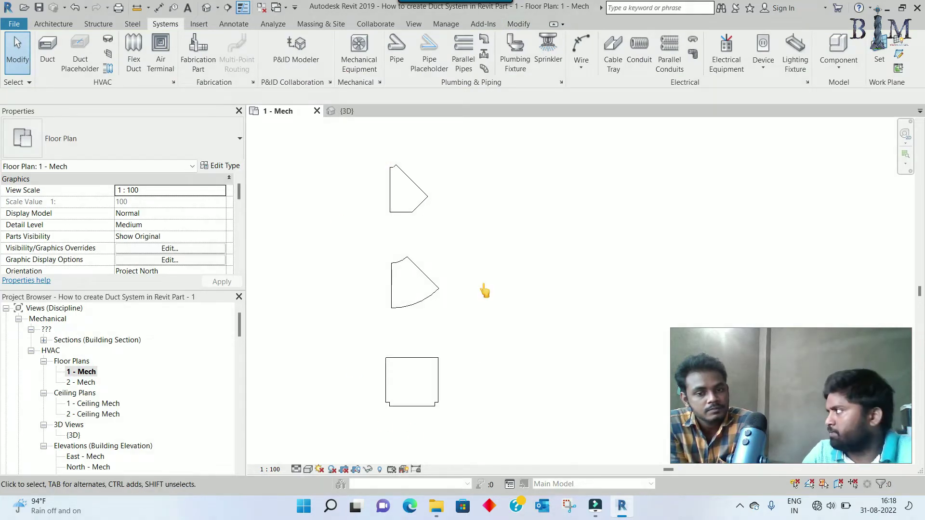
scroll(395, 168, up, 2)
scroll(412, 205, up, 2)
scroll(420, 181, up, 4)
click(347, 110)
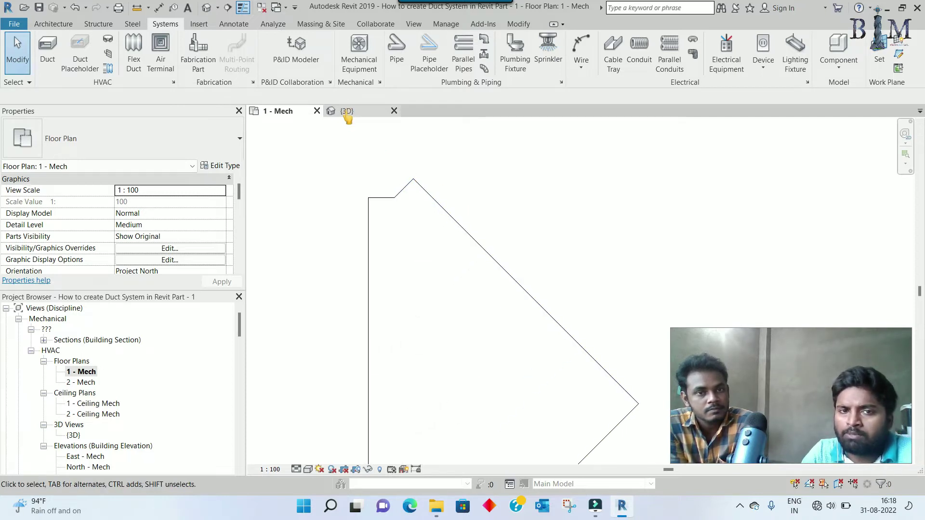
mouse_move(440, 143)
middle_down()
mouse_move(500, 283)
mouse_move(597, 236)
middle_up()
scroll(444, 270, up, 3)
scroll(424, 244, up, 3)
scroll(424, 243, up, 2)
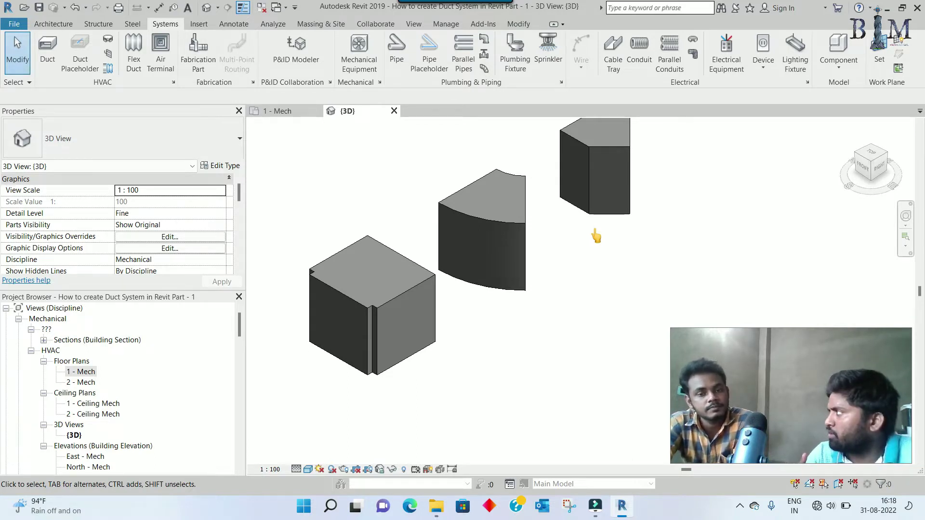
scroll(596, 236, down, 2)
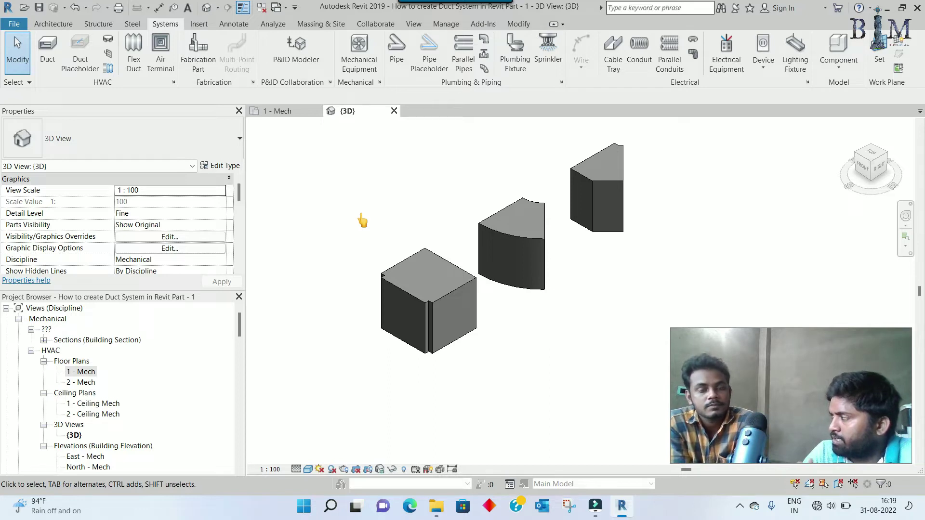
click(277, 111)
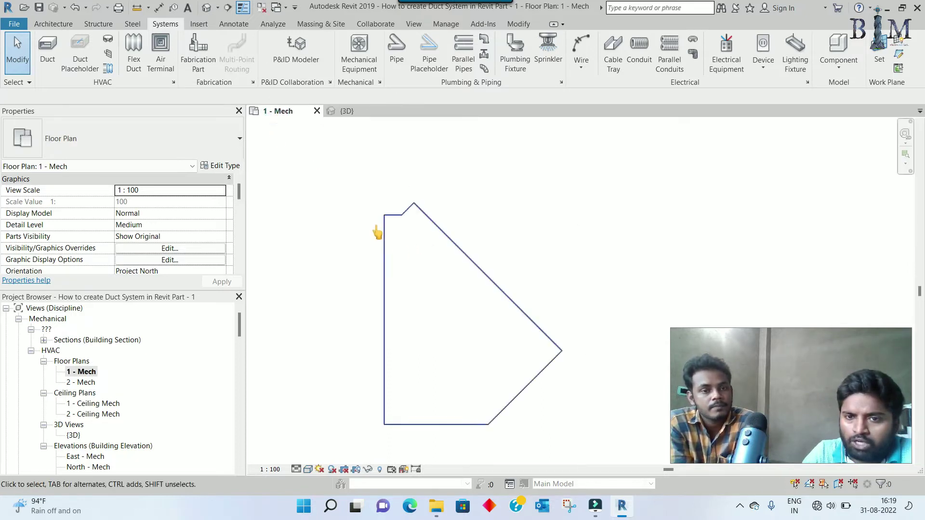
Drag Rectangular Radius Elbow - Flanged.rfa into Revit and place a 600 x 300 instance.
scroll(377, 233, down, 3)
scroll(368, 212, down, 2)
scroll(368, 212, down, 1)
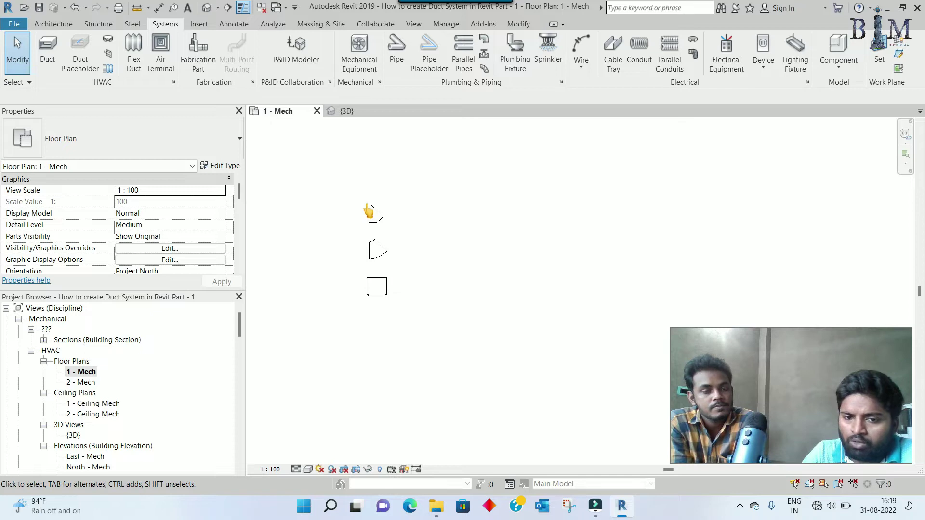
mouse_move(436, 507)
click(482, 453)
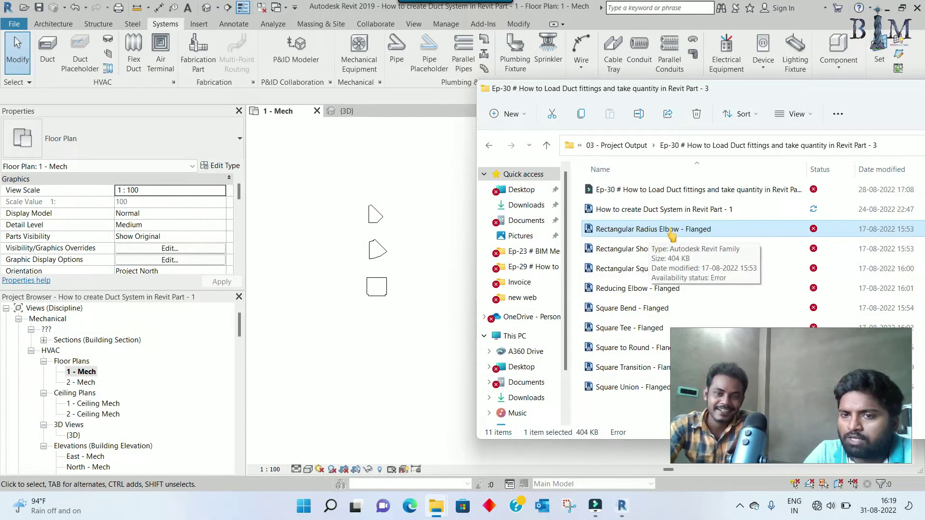
drag(668, 235, 325, 221)
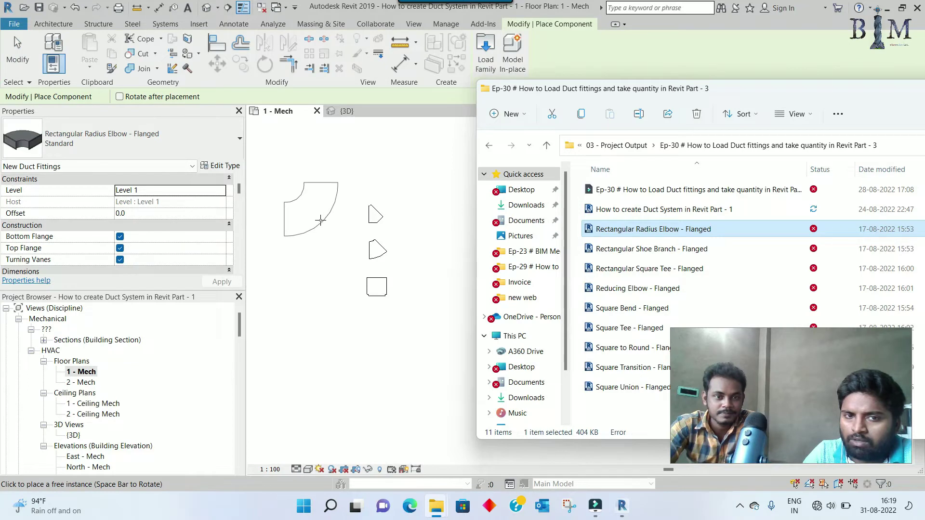
scroll(321, 223, up, 1)
scroll(323, 224, up, 1)
scroll(338, 229, up, 1)
scroll(340, 229, up, 2)
scroll(340, 229, up, 2)
key(Escape)
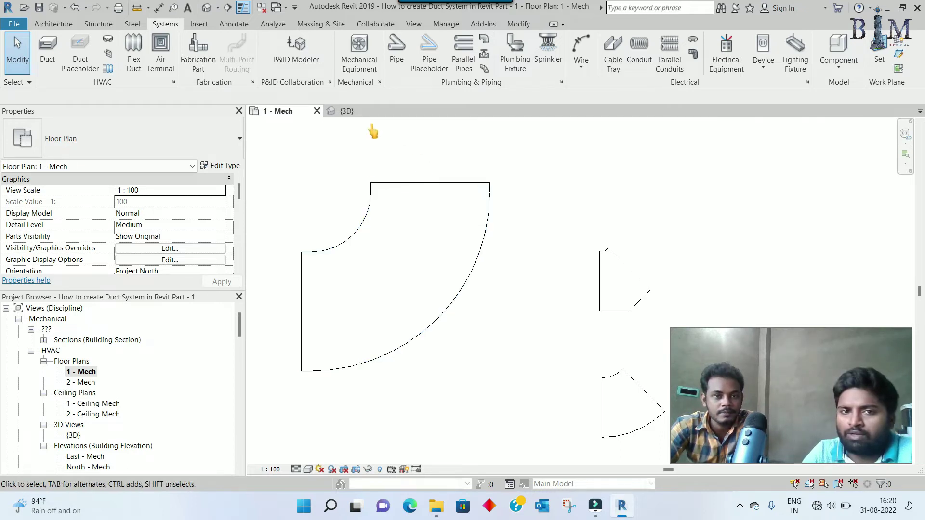
Glance at the {3D} view, then return to the 1 - Mech floor plan.
click(356, 121)
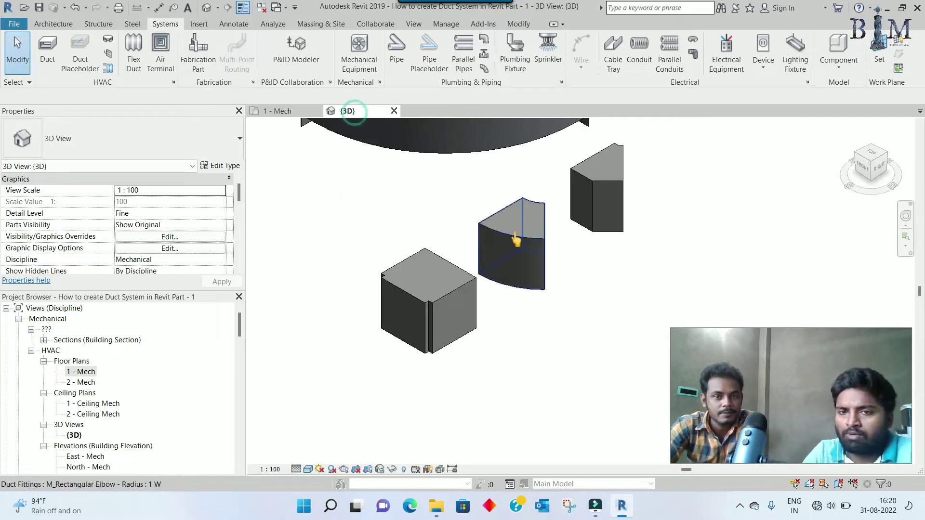
scroll(553, 343, down, 4)
scroll(553, 331, up, 4)
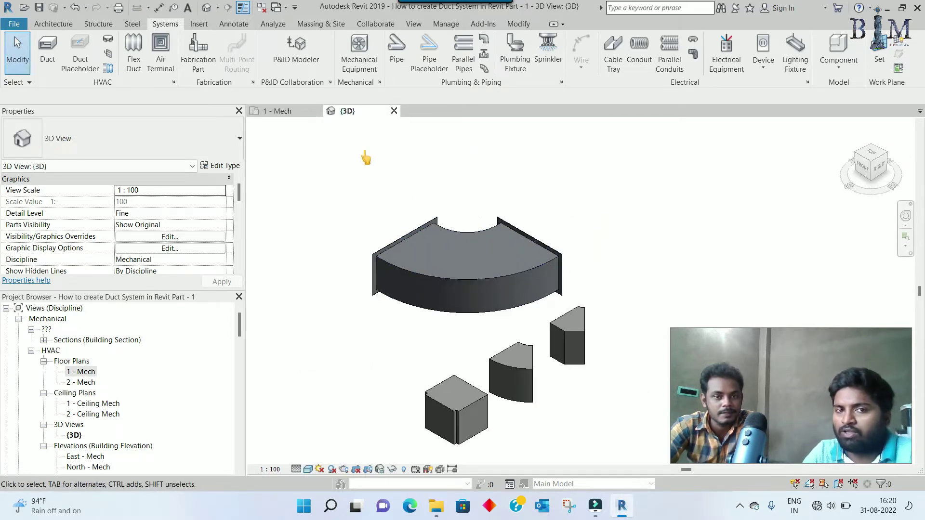
click(285, 111)
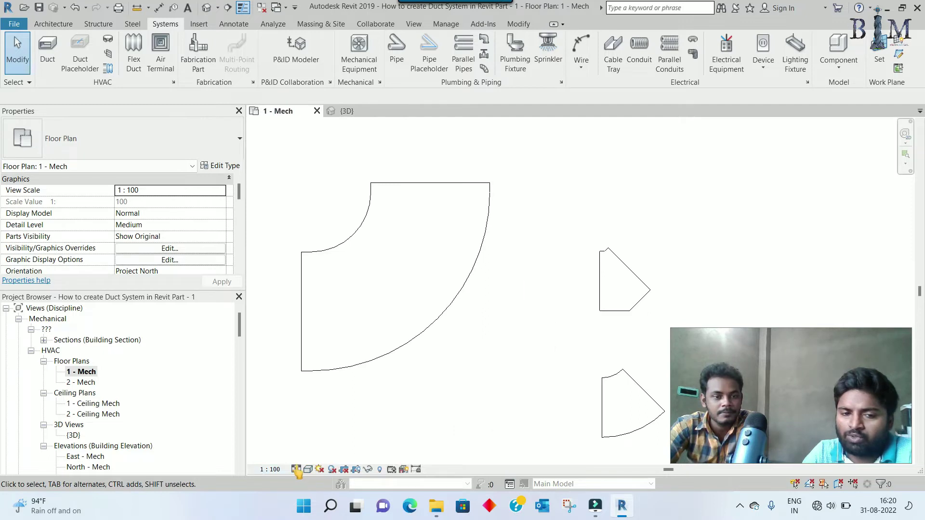
Set the plan's Detail Level to Fine and Visual Style to Wireframe.
click(296, 470)
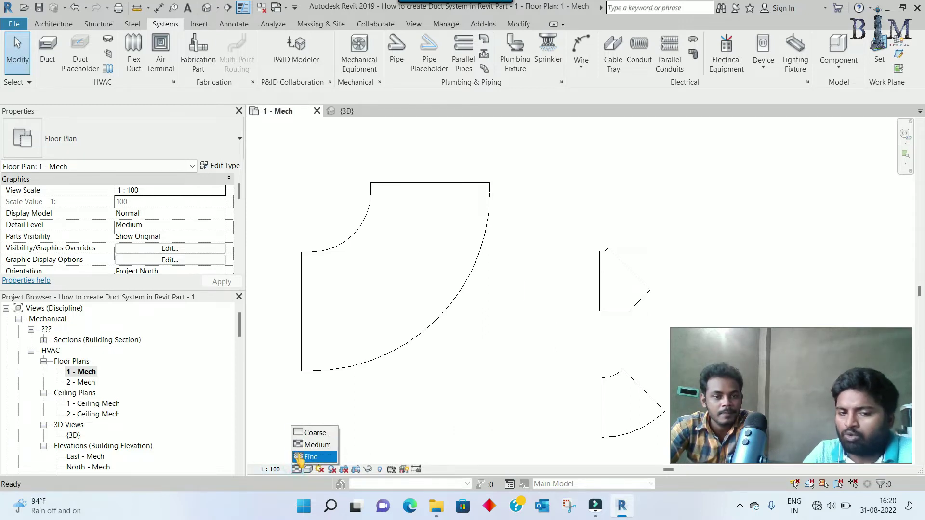
click(299, 458)
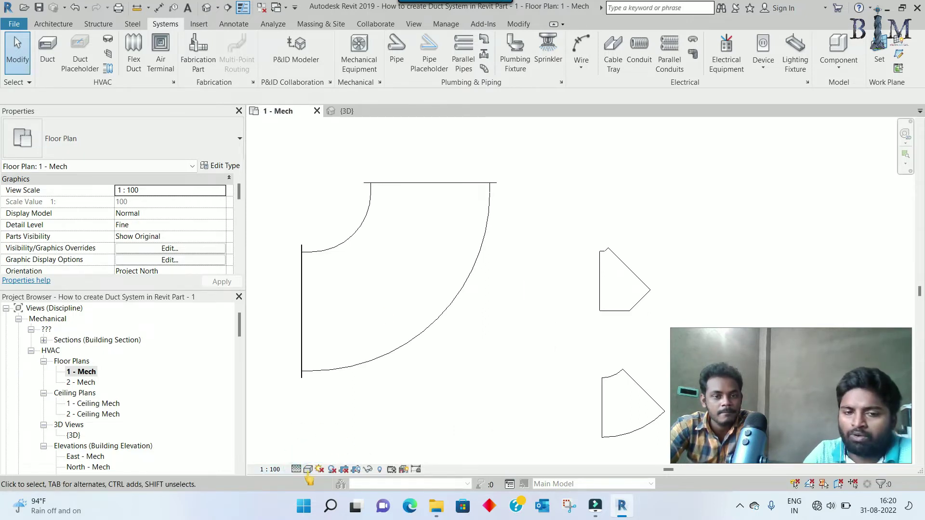
click(308, 470)
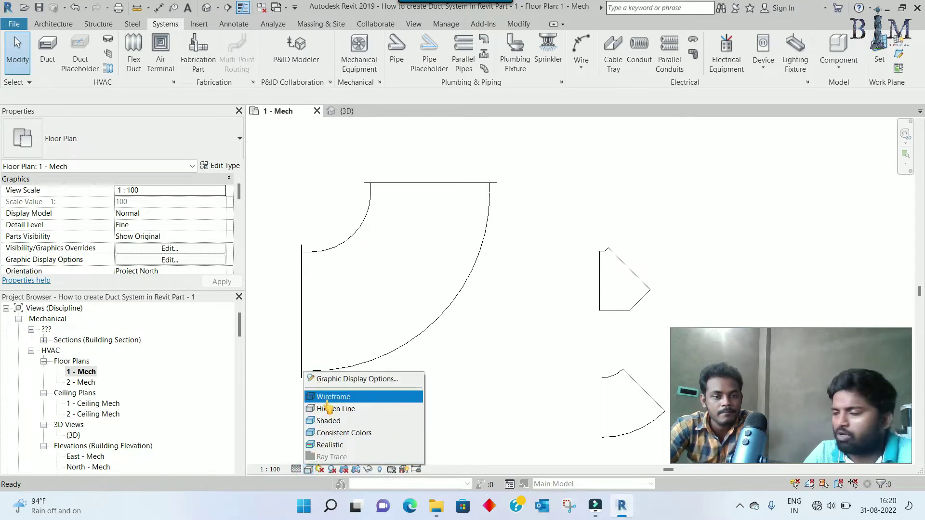
click(328, 399)
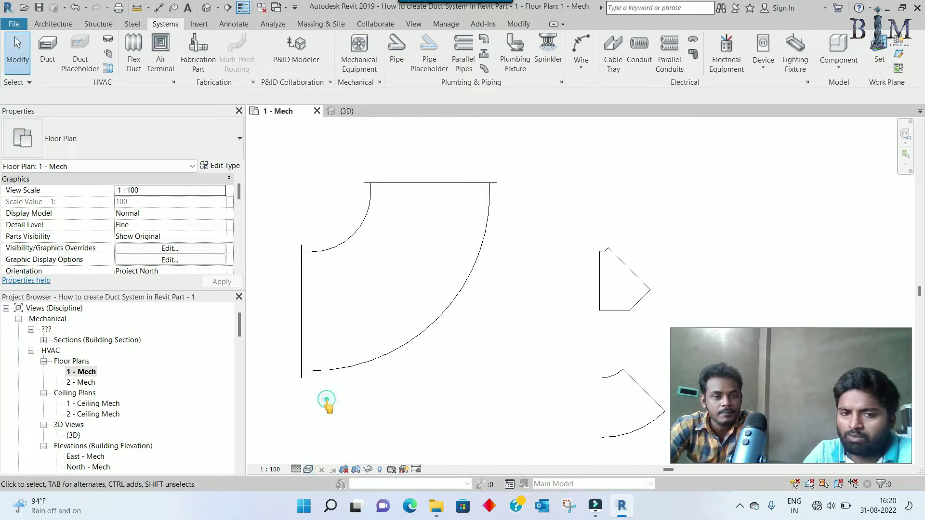
scroll(371, 193, up, 2)
scroll(371, 193, up, 2)
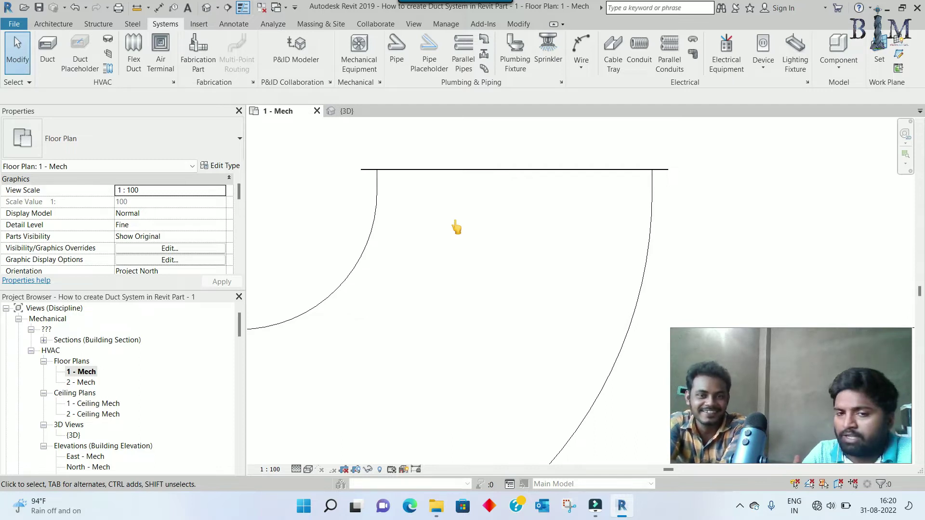
scroll(482, 221, down, 2)
scroll(479, 201, down, 2)
scroll(441, 223, down, 2)
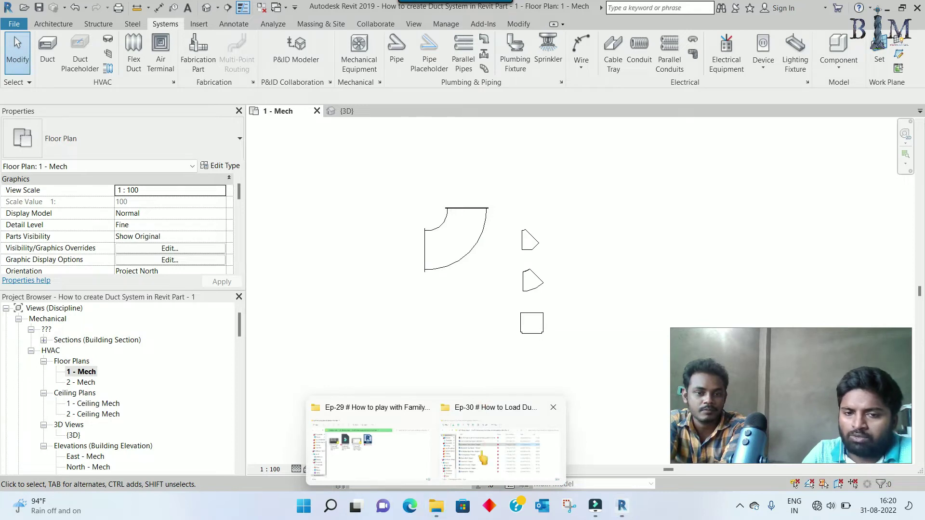
Load Rectangular Shoe Branch - Flanged from the Ep-30 folder and place one below the elbow.
click(481, 456)
click(689, 250)
drag(688, 253, 446, 344)
click(439, 308)
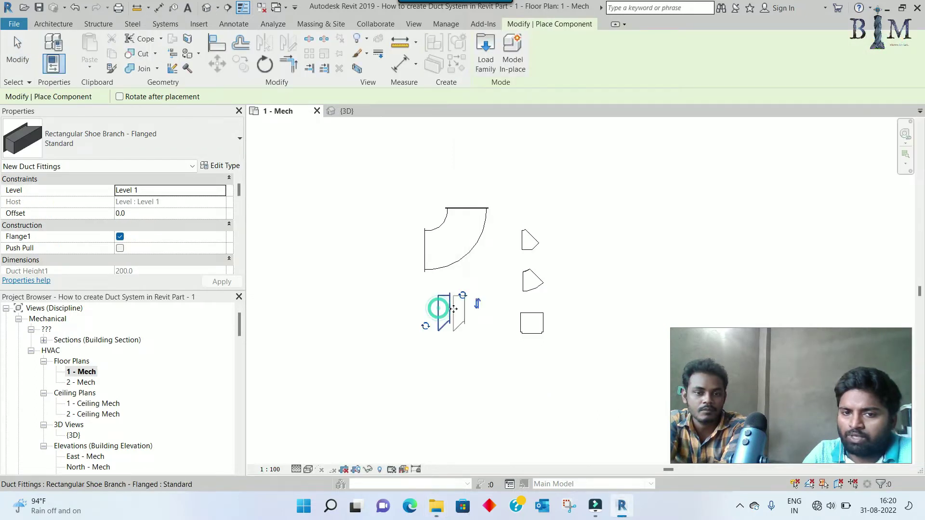
scroll(453, 308, up, 3)
key(Escape)
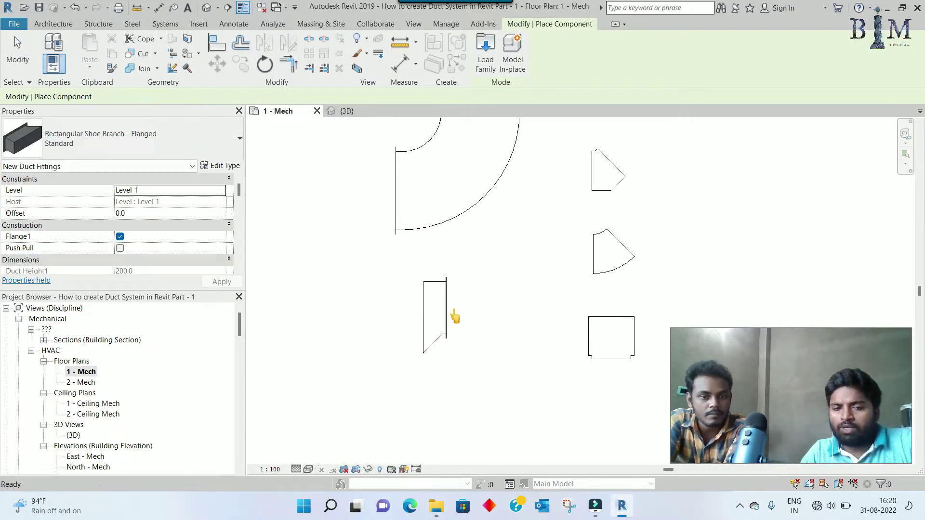
key(Escape)
scroll(382, 285, down, 1)
scroll(382, 285, down, 1)
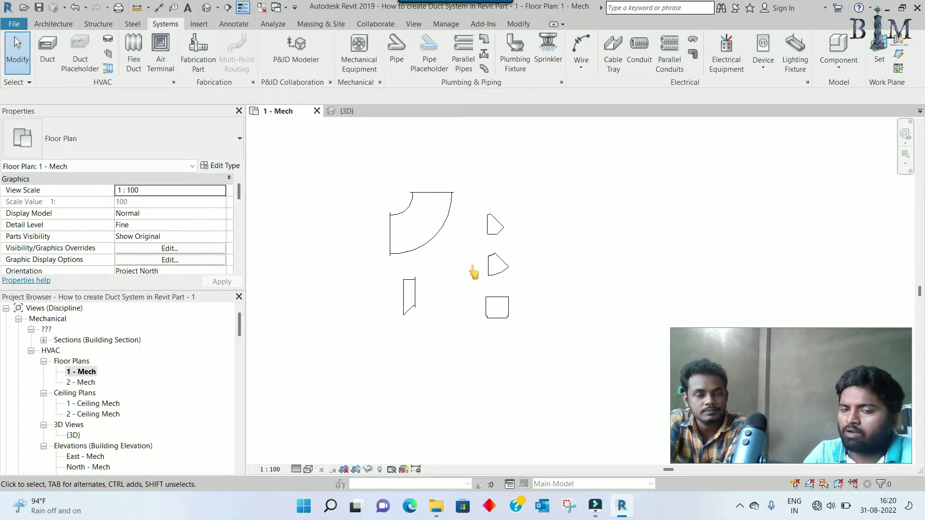
click(460, 460)
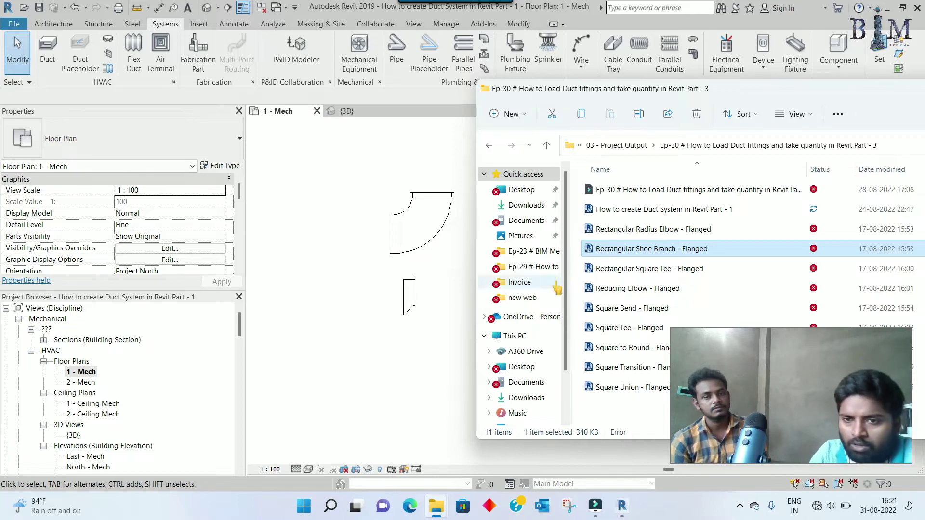
Drag Rectangular Square Tee - Flanged into Revit and place it below the shoe branch.
click(648, 273)
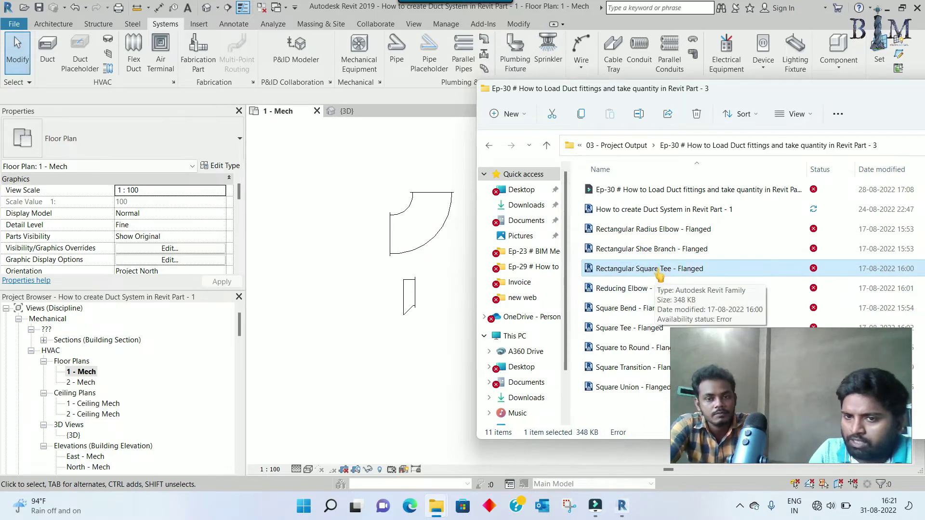
drag(659, 275, 341, 343)
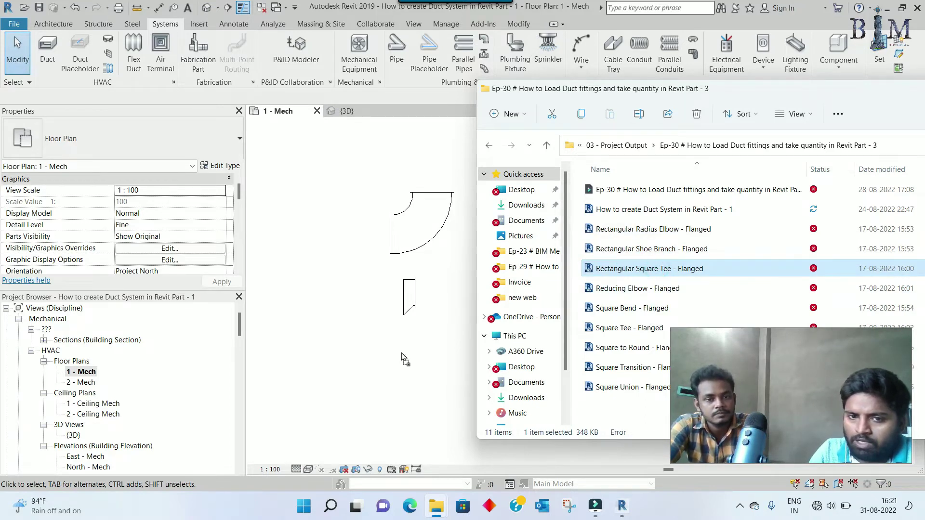
drag(406, 360, 413, 361)
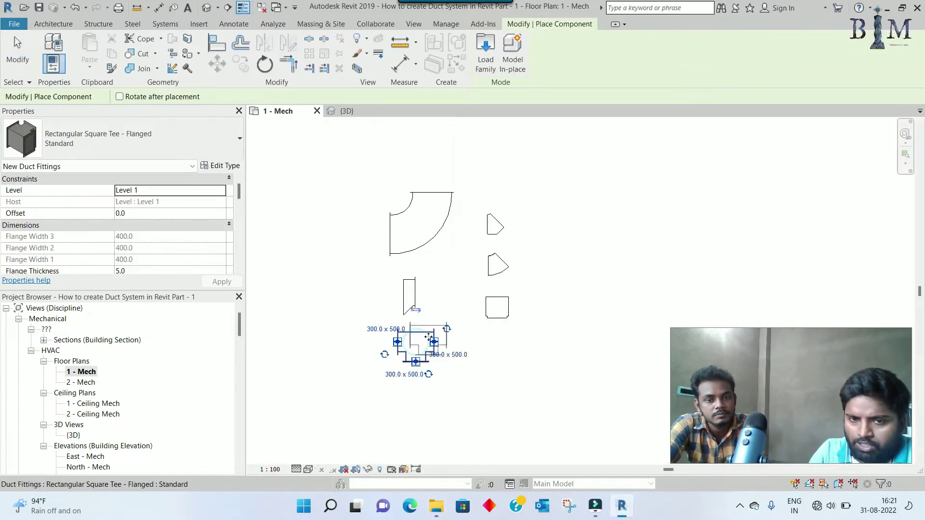
Restore the Revit window and drag the Reducing Elbow - Flanged family onto the canvas.
click(902, 8)
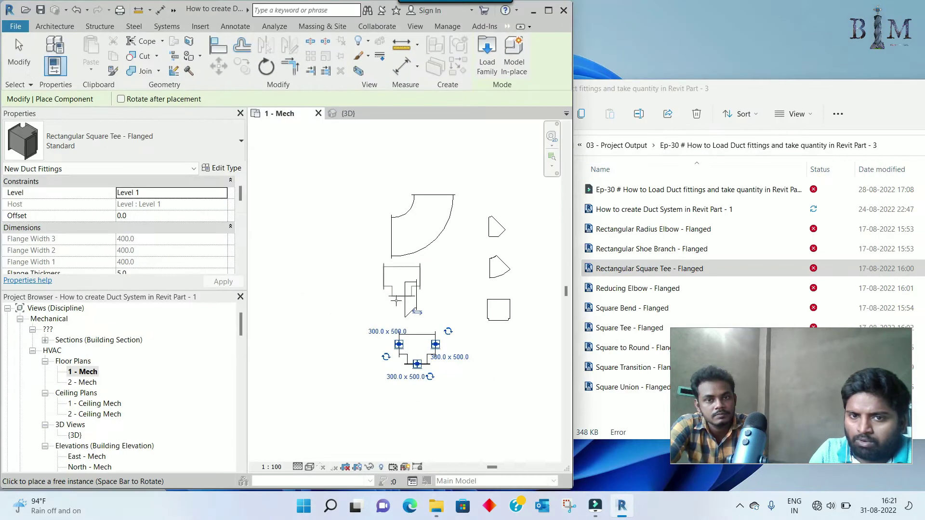
drag(640, 288, 447, 383)
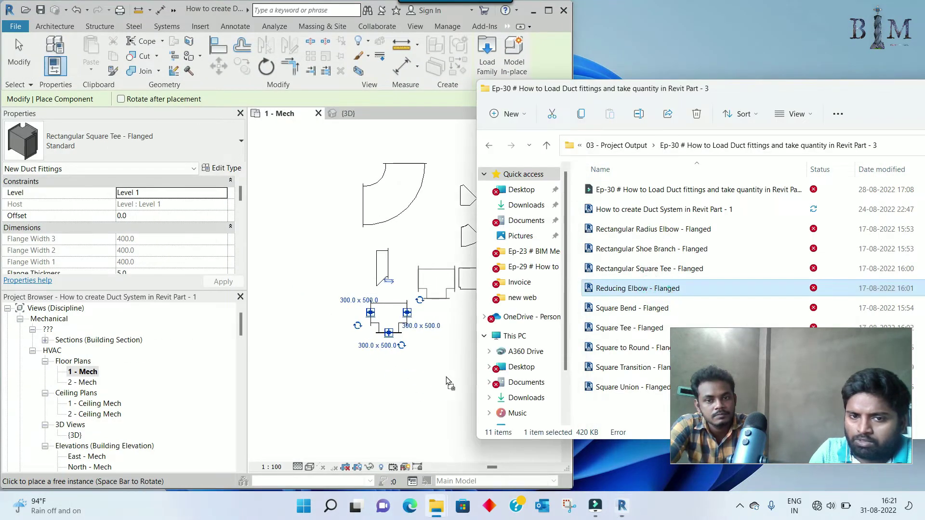
drag(392, 388, 391, 387)
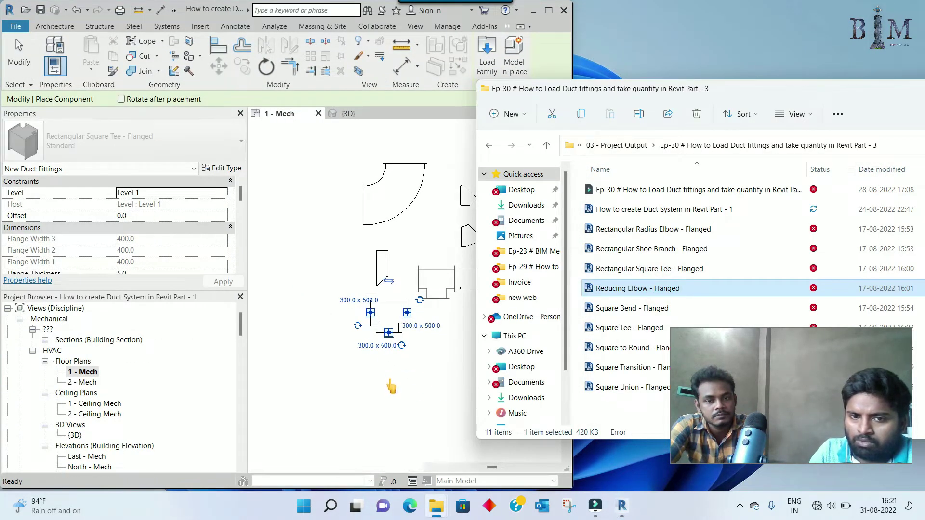
Finish placing the Reducing Elbow - Flanged below the square tee and review the fittings.
scroll(353, 328, up, 2)
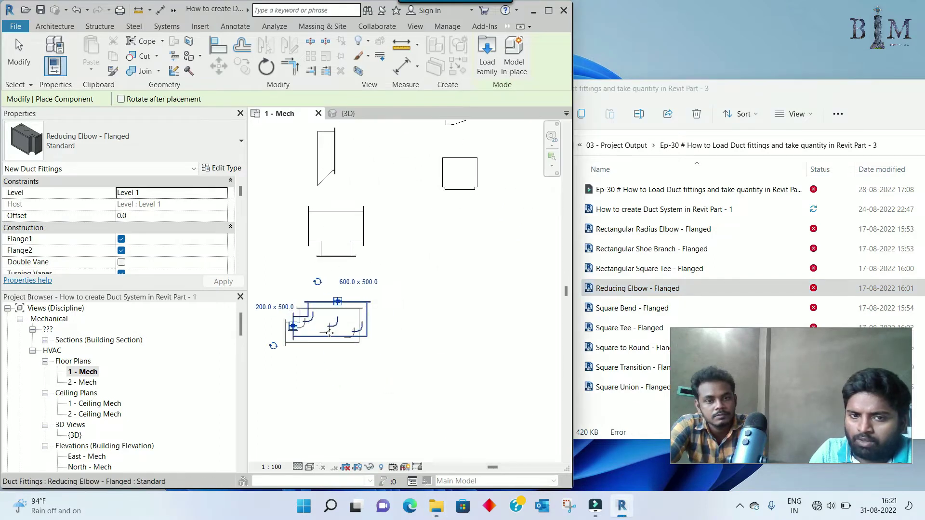
key(Escape)
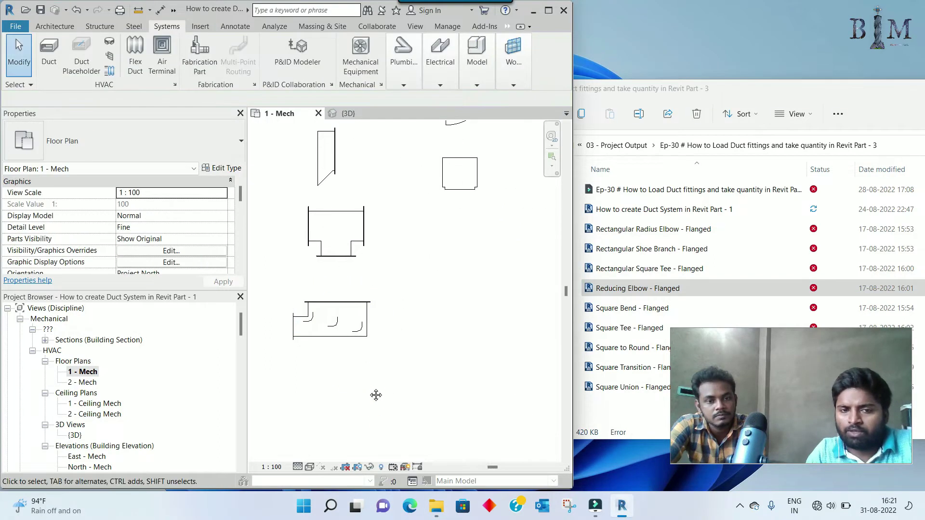
middle_drag(314, 362, 374, 358)
scroll(366, 337, up, 1)
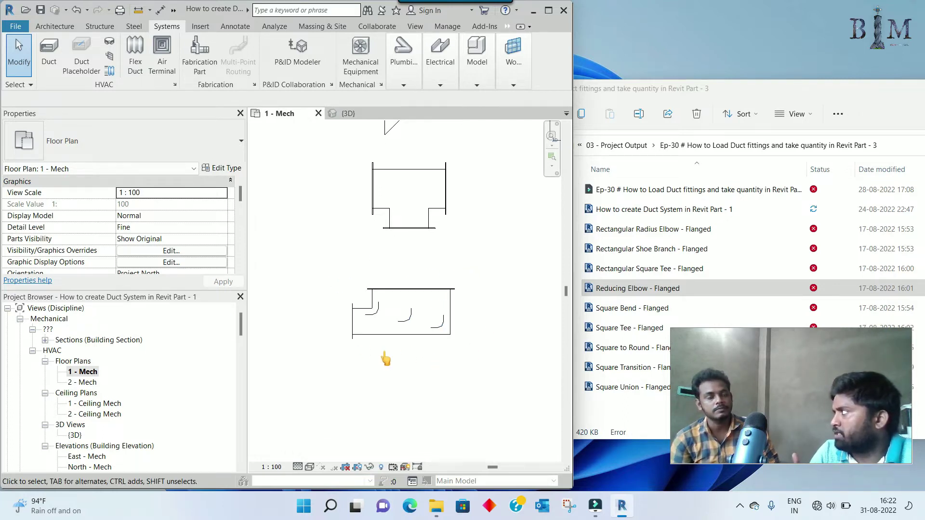
scroll(385, 357, down, 2)
scroll(392, 284, down, 2)
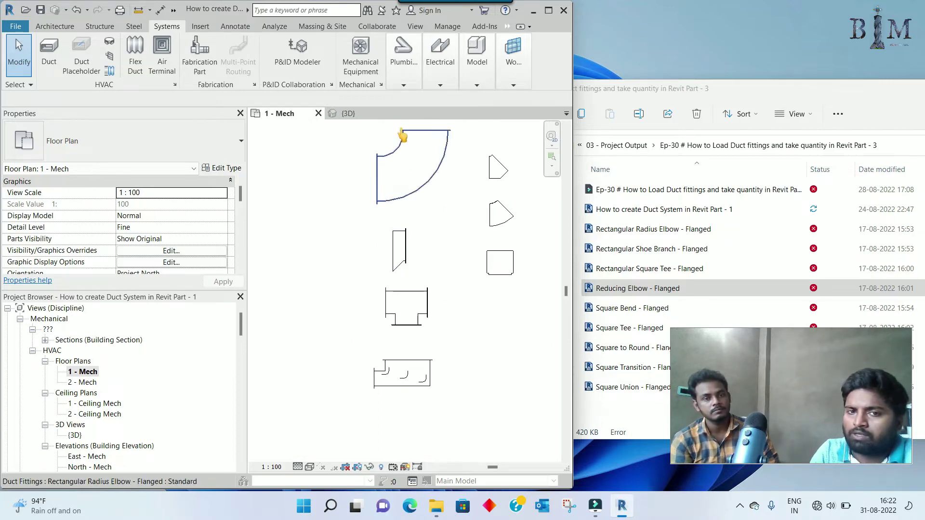
scroll(407, 423, up, 2)
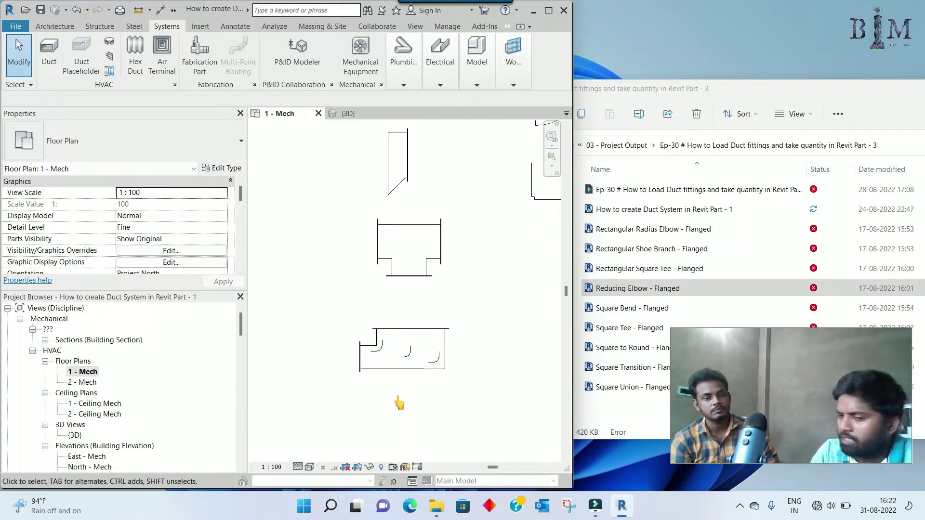
scroll(398, 403, up, 2)
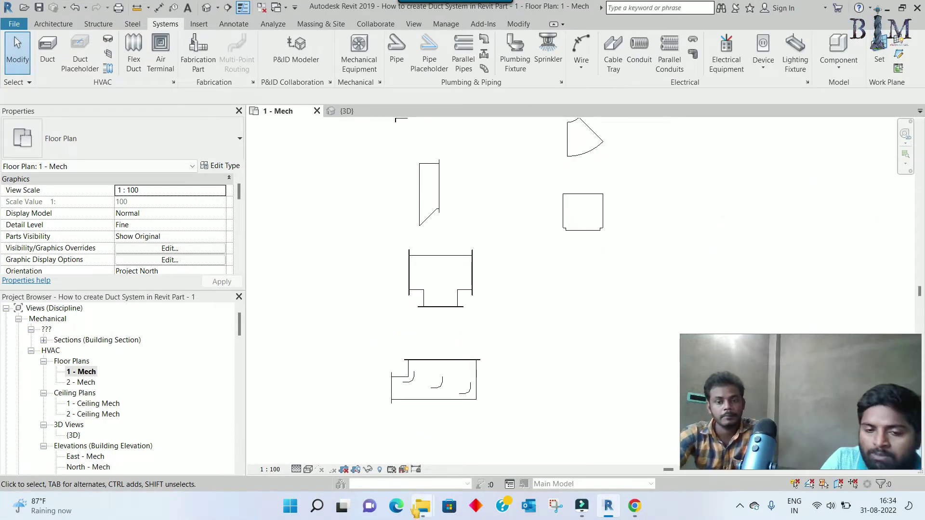
mouse_move(423, 506)
click(485, 433)
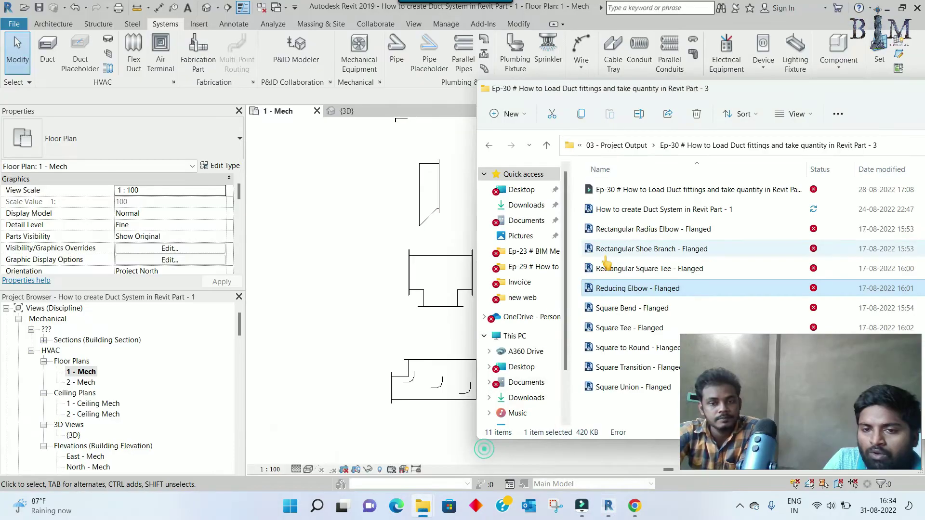
click(636, 308)
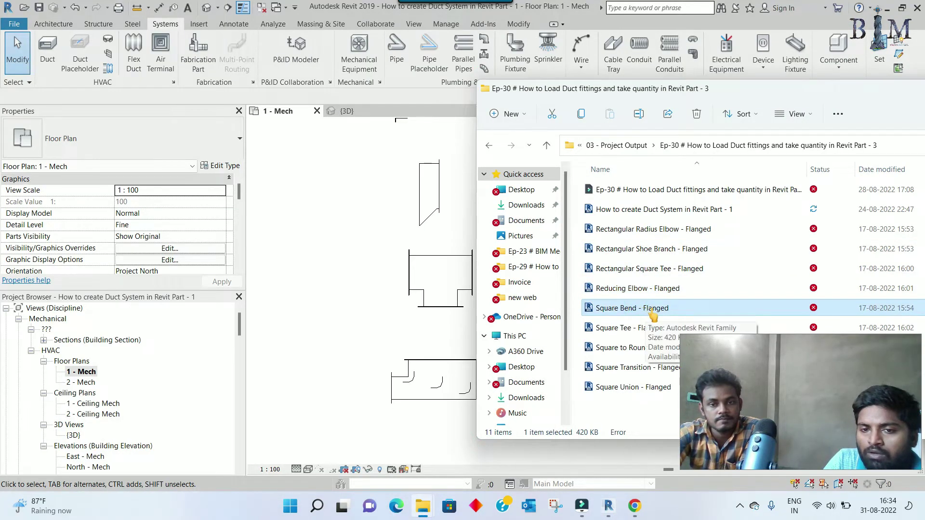
drag(653, 314, 318, 395)
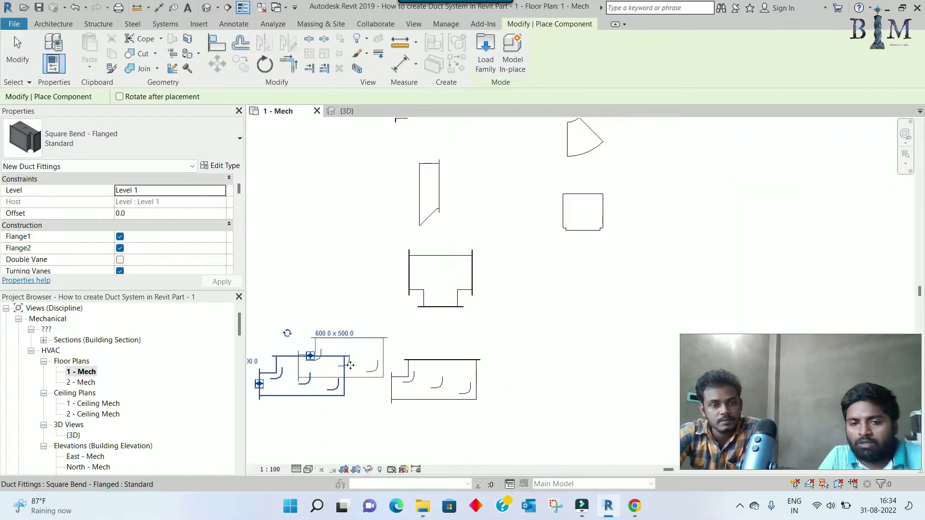
key(Escape)
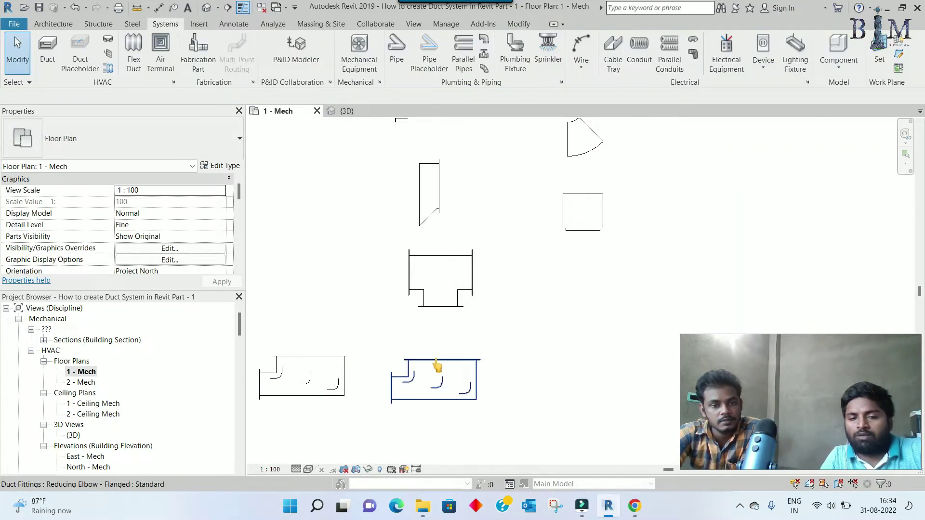
click(437, 367)
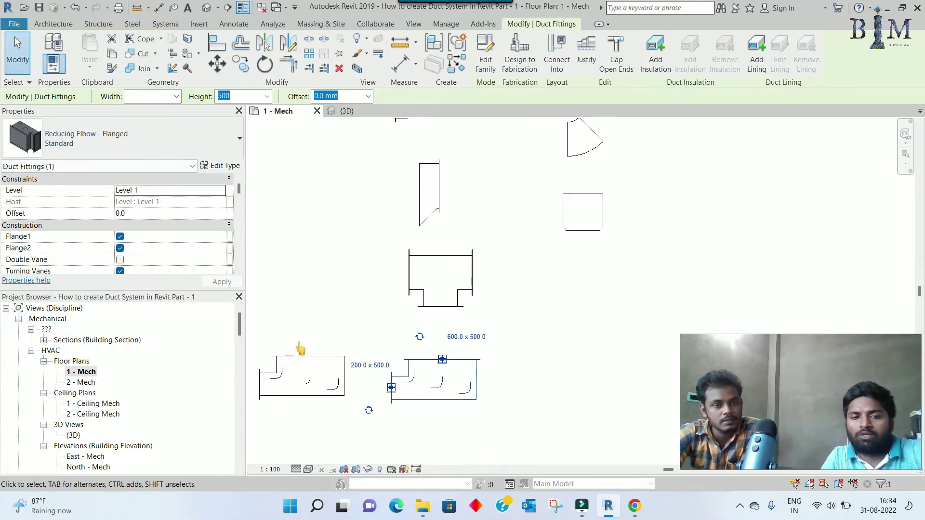
click(305, 359)
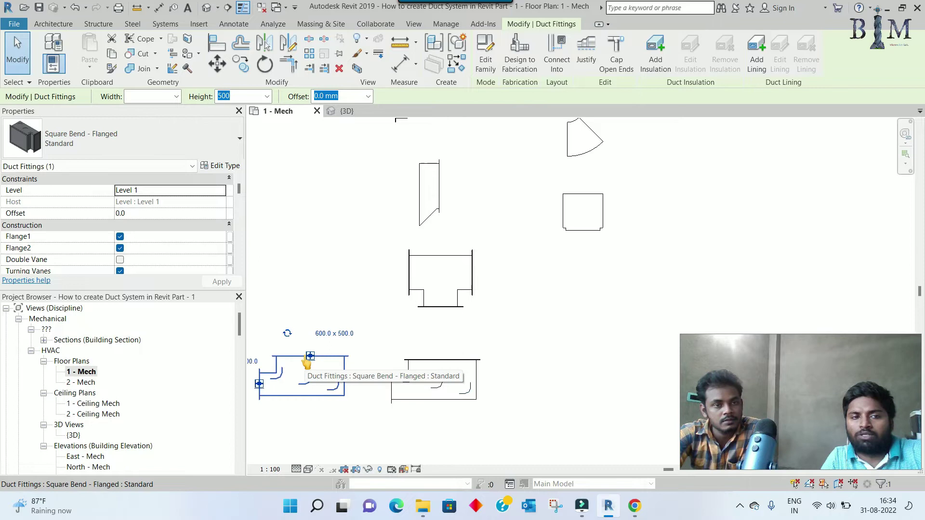
key(Escape)
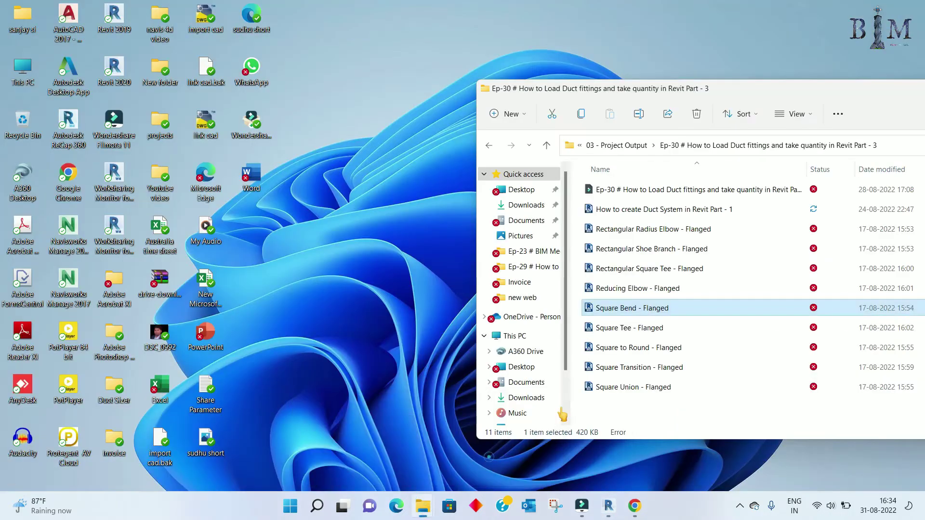
Drag Square Tee - Flanged.rfa from the fittings folder into the plan and place one instance.
click(490, 465)
double_click(641, 330)
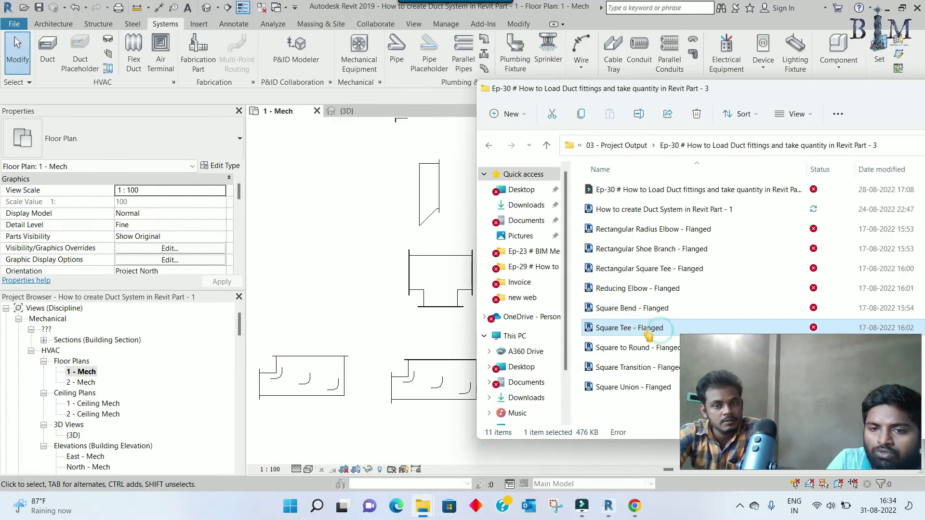
drag(317, 272, 309, 285)
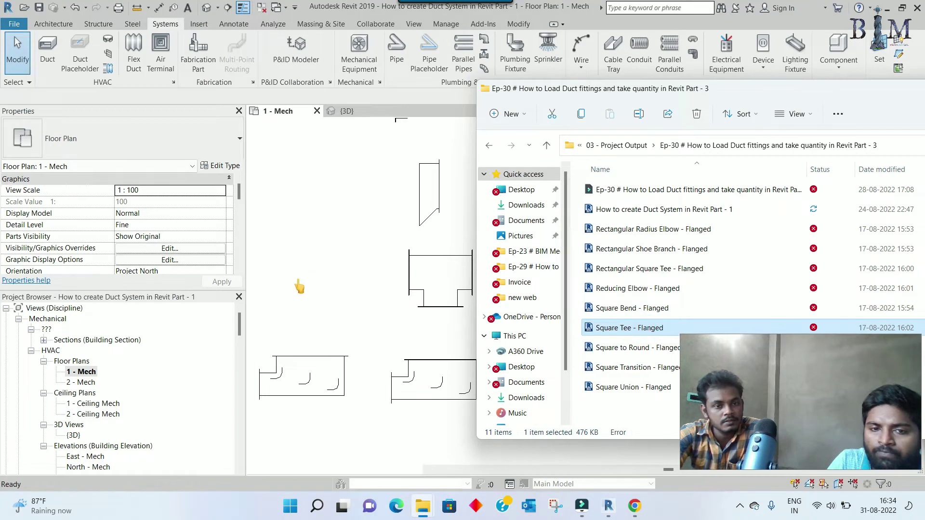
click(302, 275)
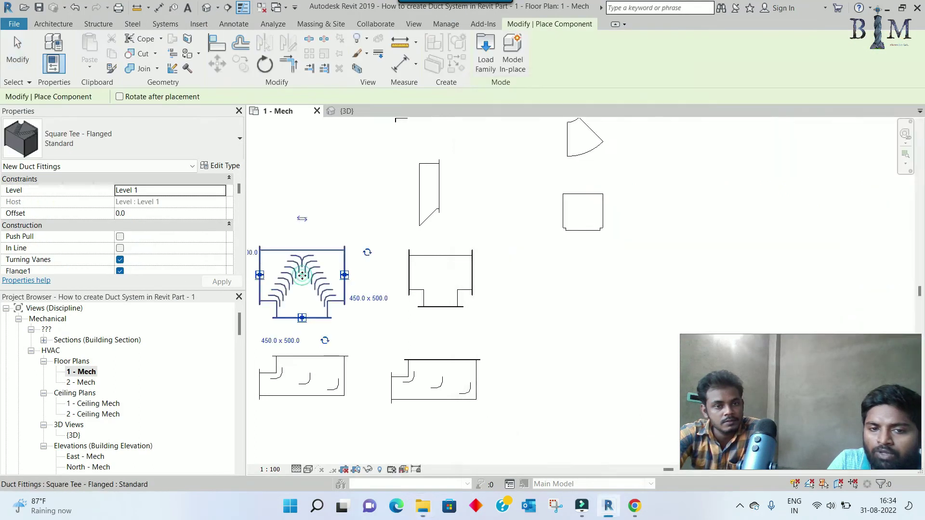
middle_drag(360, 331, 398, 354)
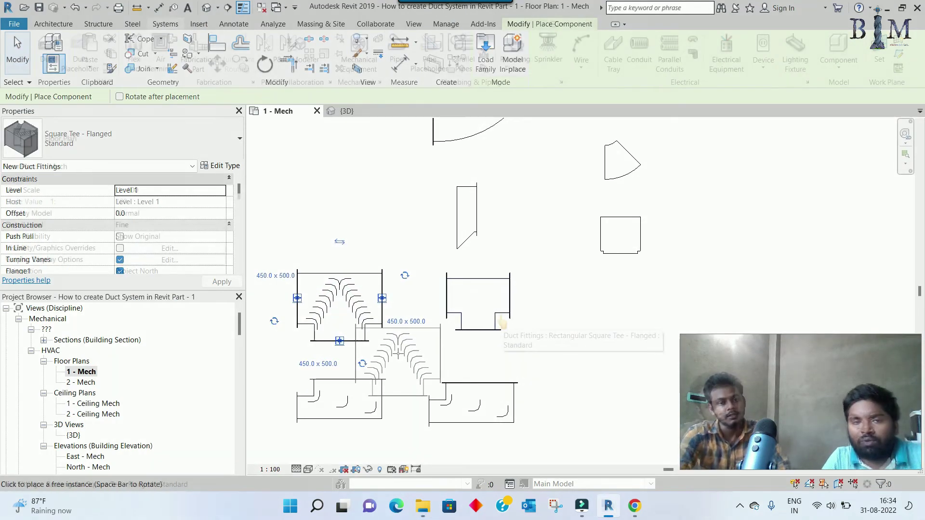
key(Escape)
key(Escape)
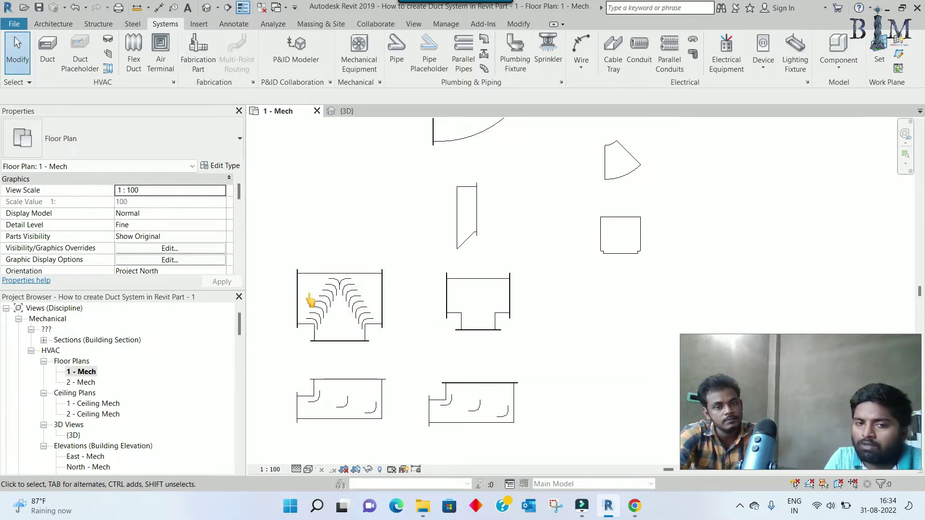
scroll(310, 295, up, 2)
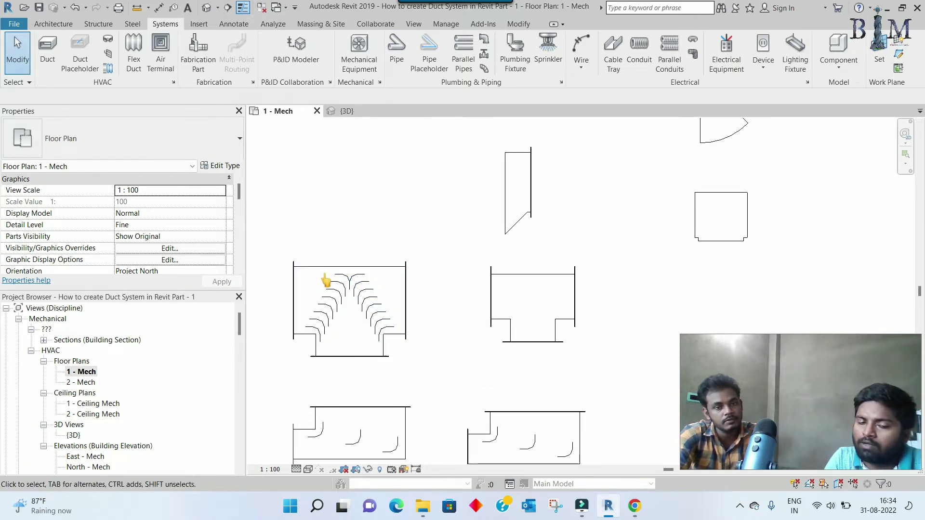
scroll(346, 294, up, 2)
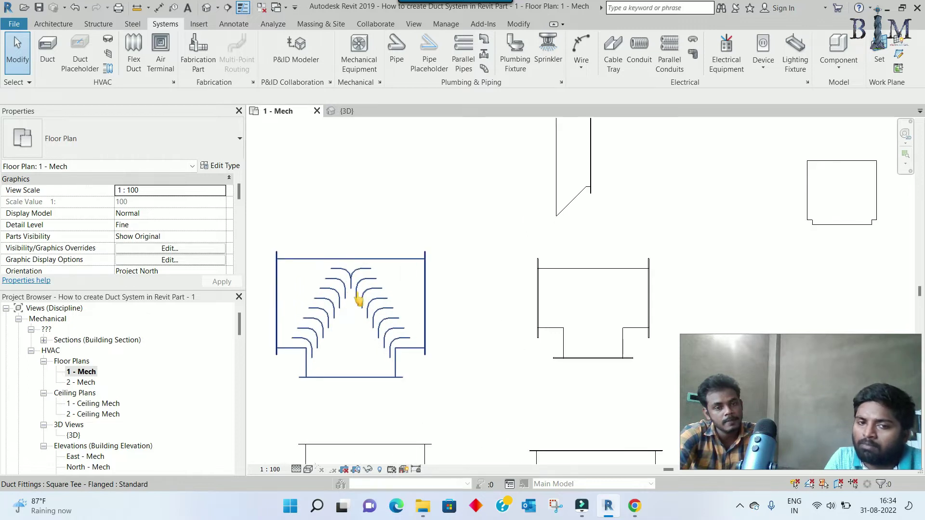
scroll(471, 273, down, 1)
scroll(473, 279, down, 2)
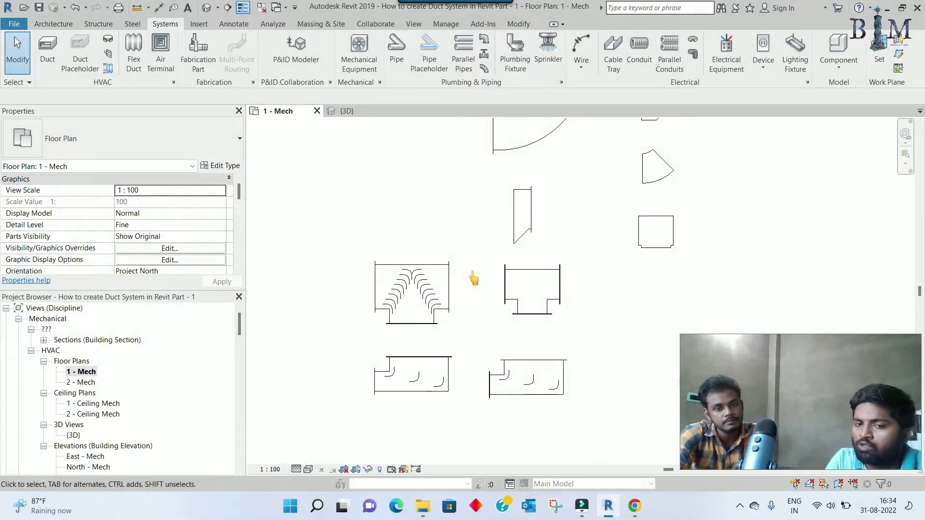
scroll(564, 386, down, 1)
scroll(409, 448, down, 1)
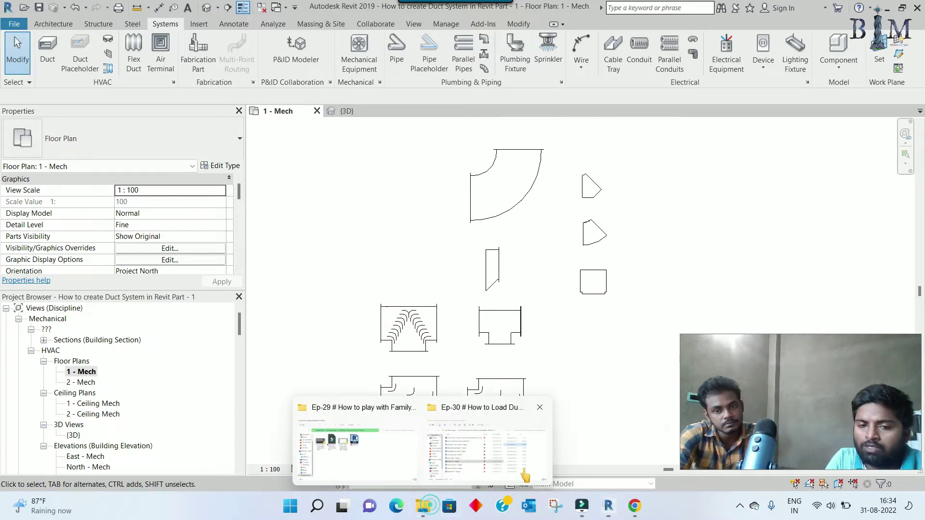
Drag the Square to Round - Flanged family into the plan and place one above the square tee.
click(526, 475)
click(629, 352)
drag(629, 354, 397, 264)
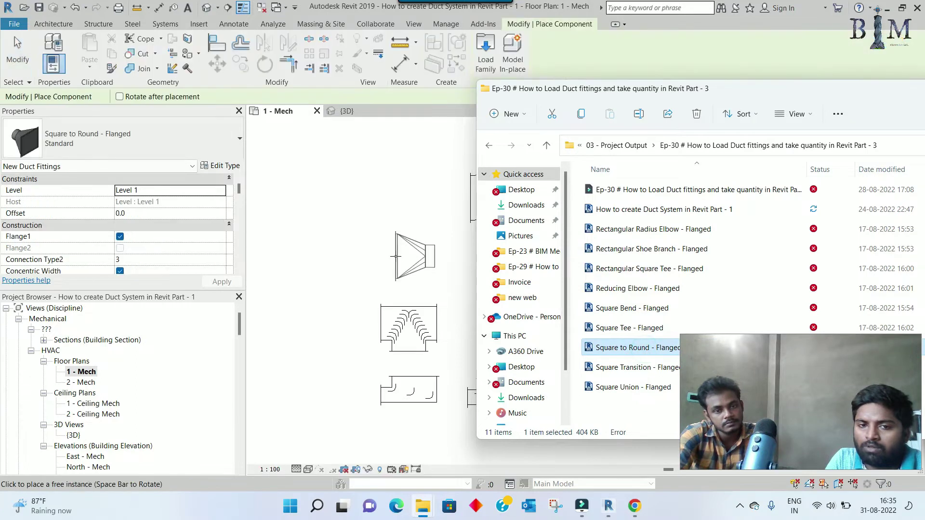
click(380, 260)
scroll(384, 259, up, 1)
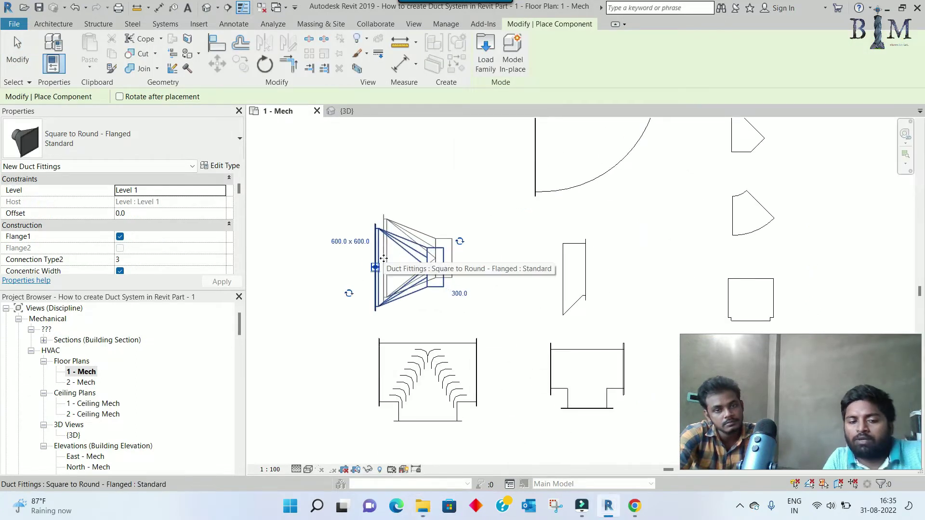
key(Escape)
key(Escape)
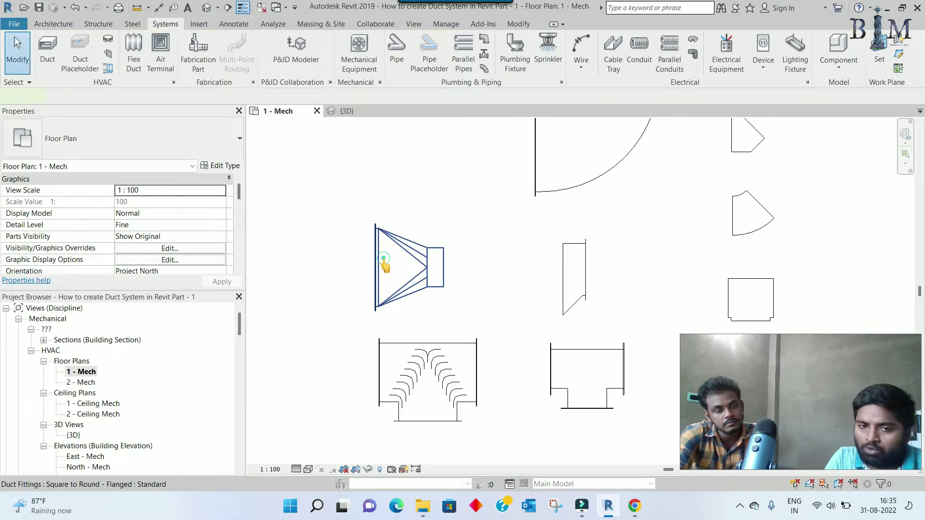
Select the placed transition to check its 600 x 600 to 300 sizes.
click(385, 265)
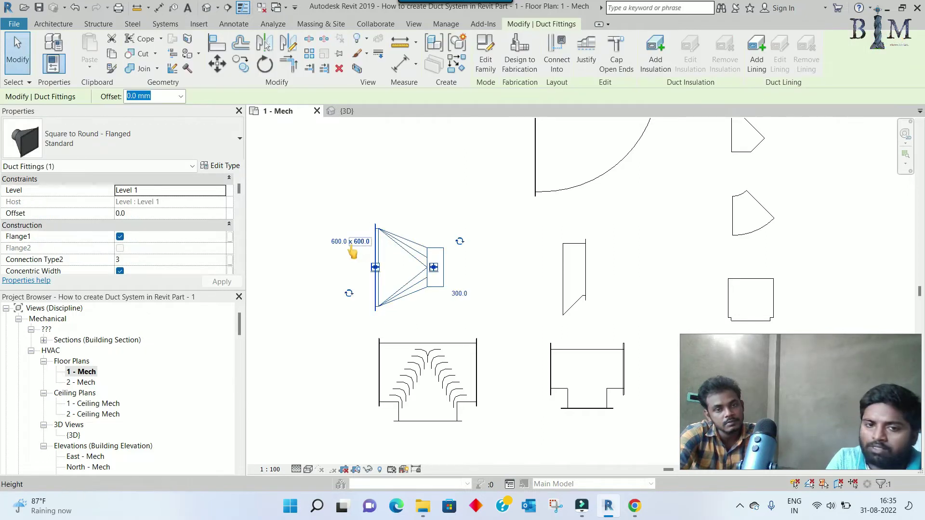
scroll(353, 251, up, 1)
scroll(339, 251, up, 1)
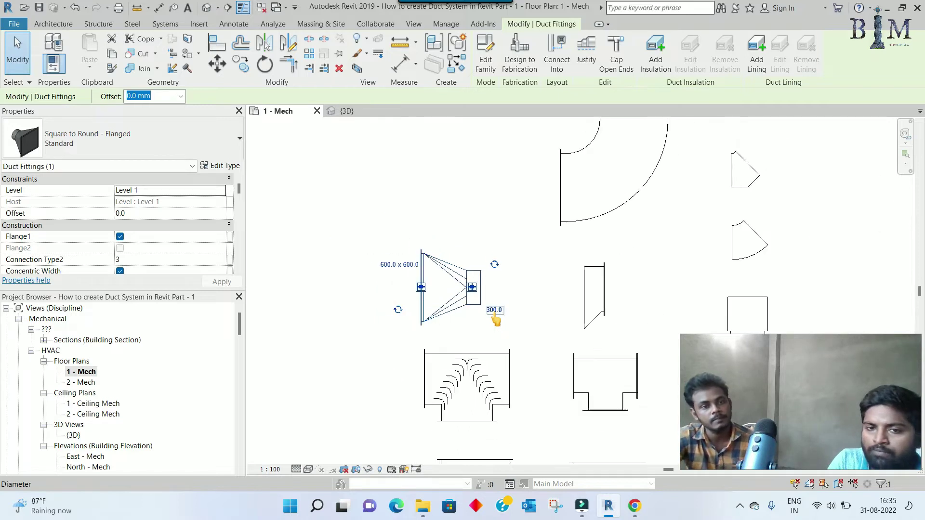
scroll(496, 318, down, 1)
scroll(436, 282, down, 1)
scroll(436, 281, up, 2)
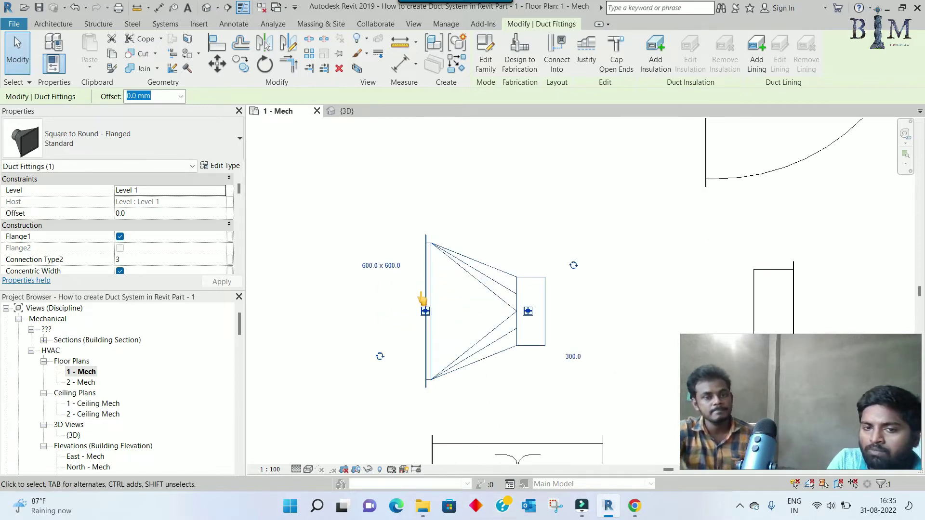
scroll(414, 338, down, 1)
scroll(405, 339, down, 1)
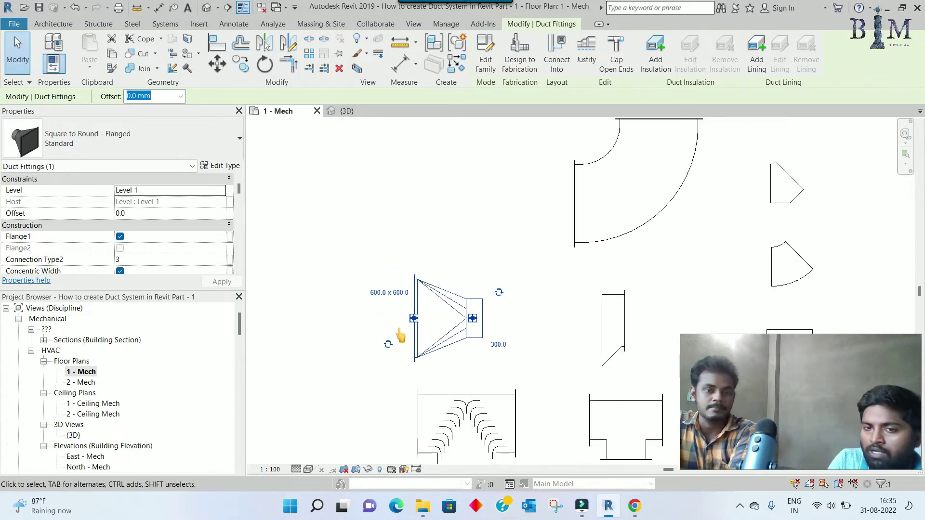
scroll(407, 340, down, 1)
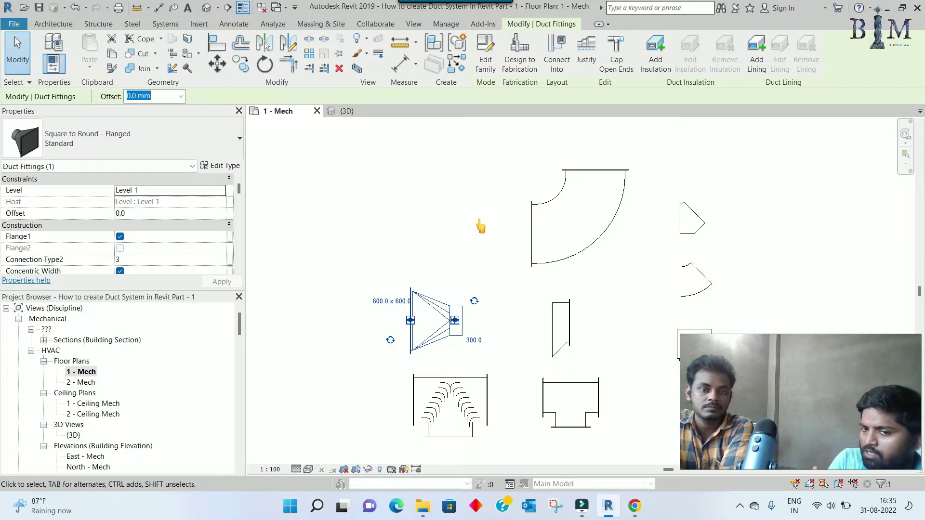
Pan the plan and start Duct Fitting placement with DF.
middle_drag(498, 322, 427, 296)
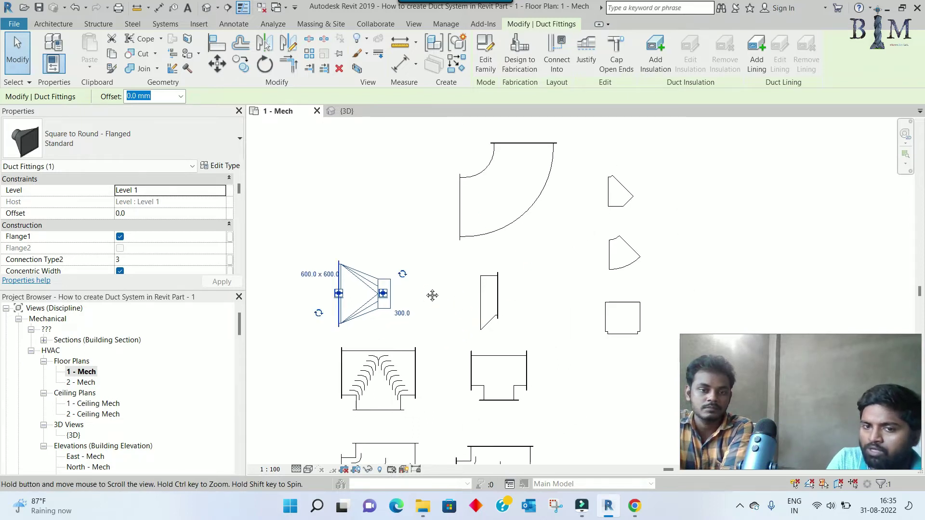
key(Escape)
key(d)
key(f)
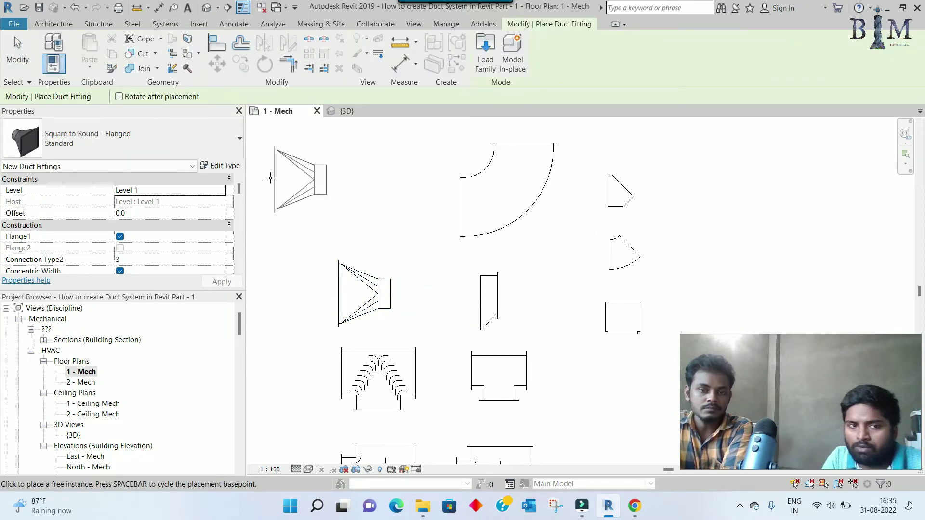
Browse the loaded fitting types list to the rectangular-to-round transitions.
click(137, 143)
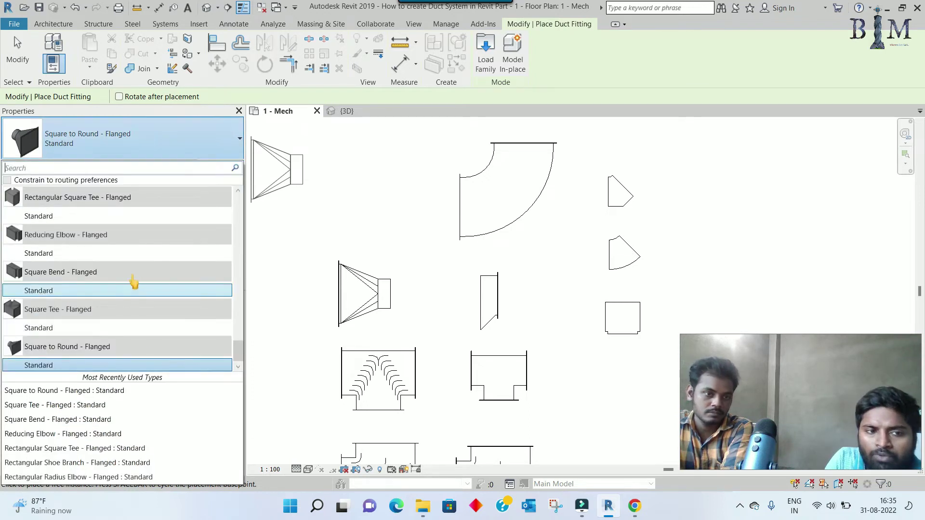
scroll(137, 280, up, 1)
scroll(137, 280, up, 2)
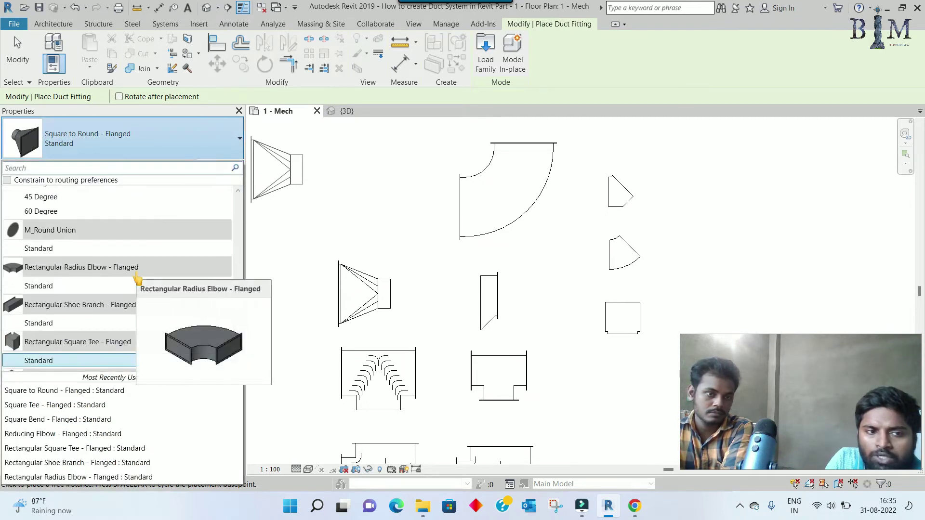
scroll(137, 279, up, 1)
scroll(138, 280, up, 1)
scroll(137, 280, up, 1)
scroll(137, 279, up, 1)
scroll(138, 280, up, 1)
scroll(137, 279, down, 5)
scroll(137, 279, down, 4)
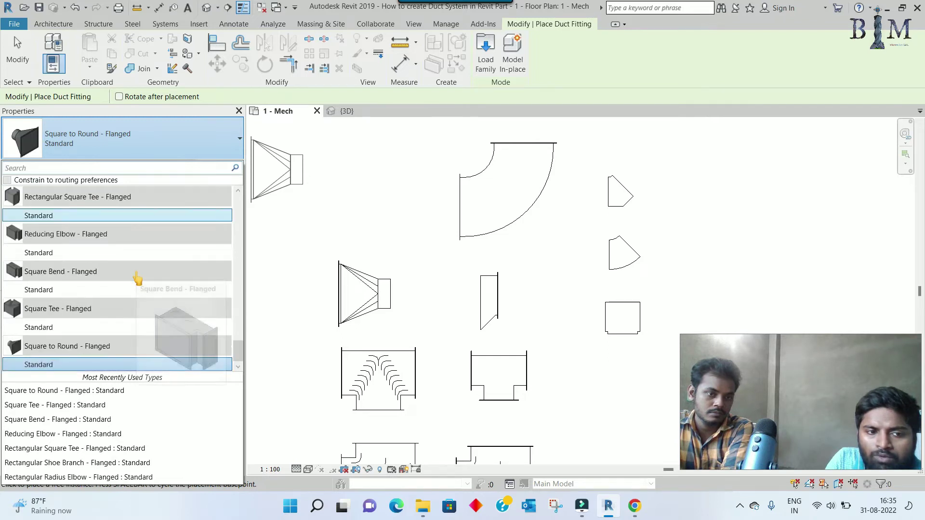
scroll(138, 279, up, 3)
scroll(138, 278, up, 1)
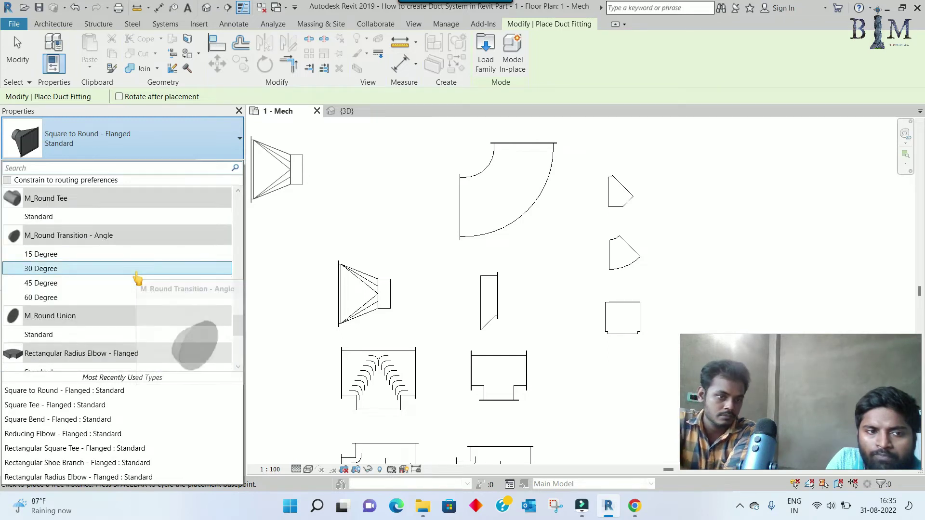
scroll(137, 279, up, 1)
scroll(137, 278, up, 1)
scroll(137, 279, up, 1)
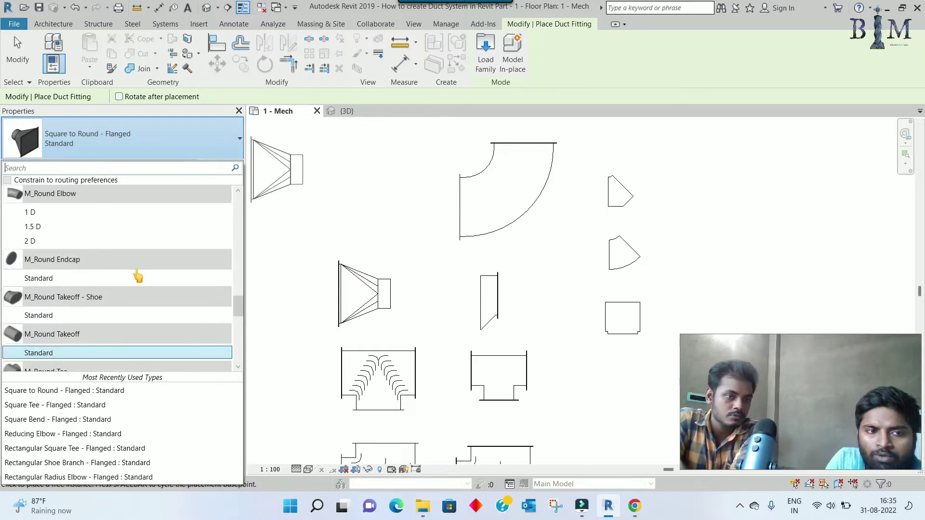
scroll(138, 277, up, 2)
scroll(138, 276, up, 1)
scroll(138, 276, up, 1)
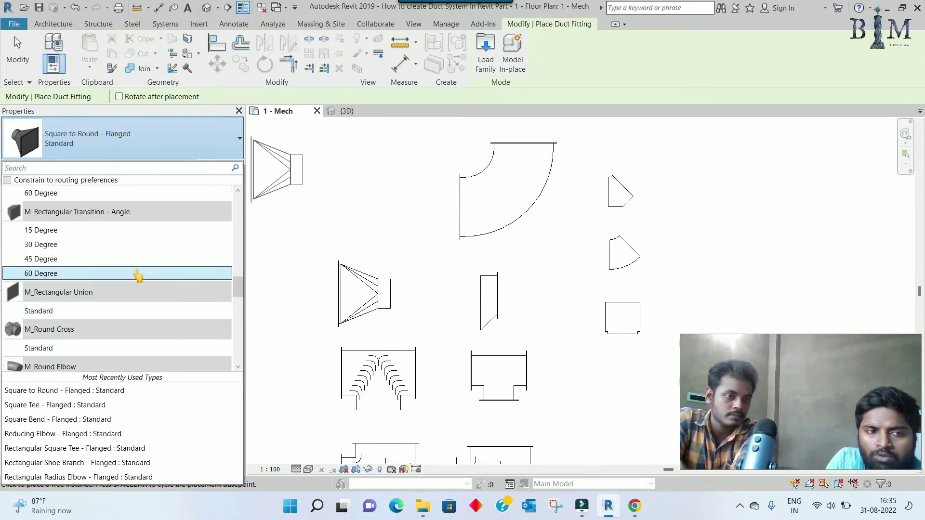
scroll(138, 276, up, 2)
scroll(137, 274, up, 1)
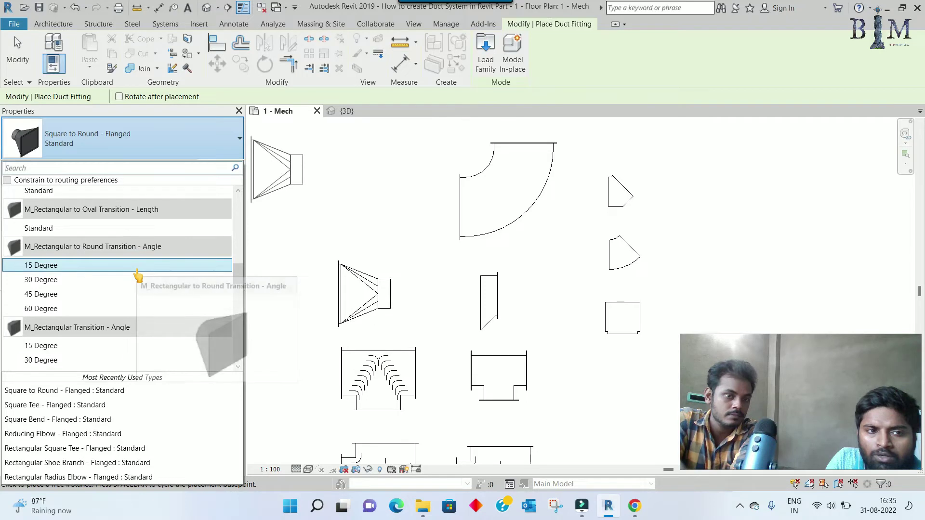
mouse_move(40, 265)
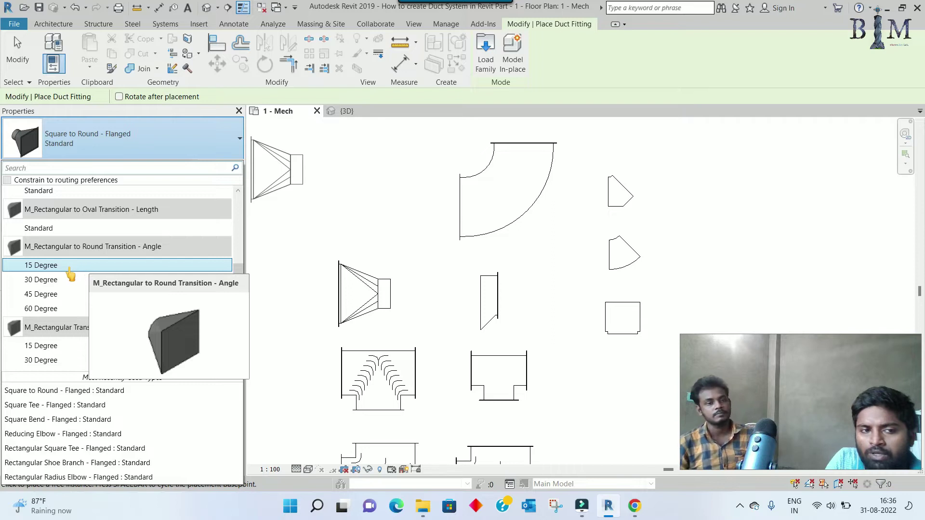
Place an M_Rectangular to Round Transition - Angle 15 Degree in an empty plan area and select it.
click(69, 268)
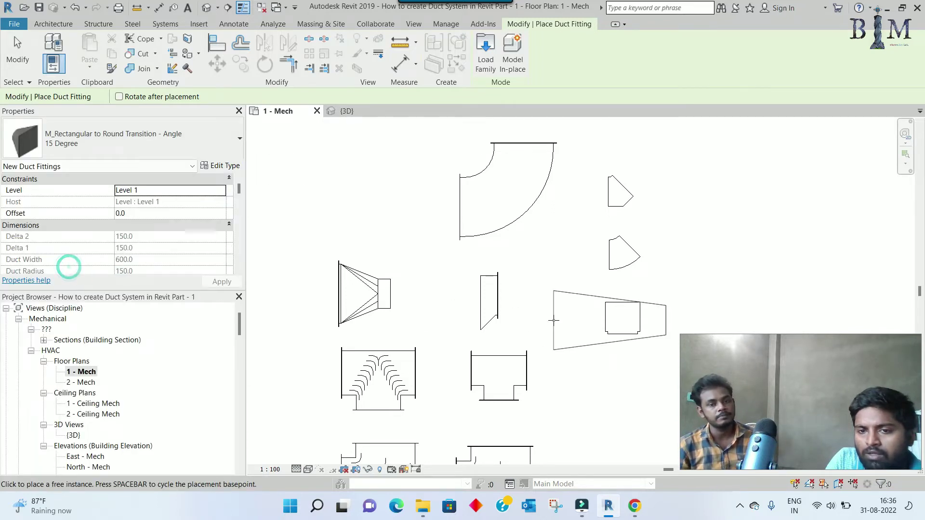
middle_drag(584, 379, 484, 311)
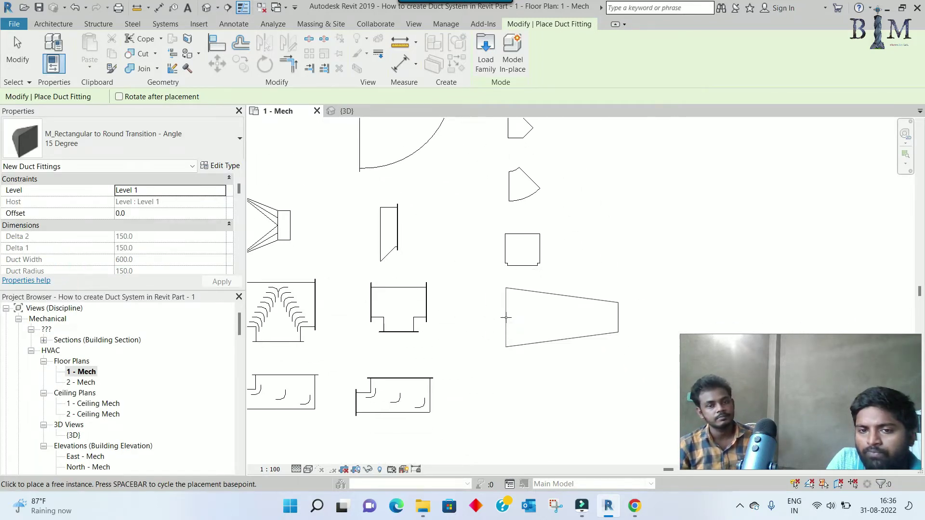
click(514, 317)
key(Escape)
key(Escape)
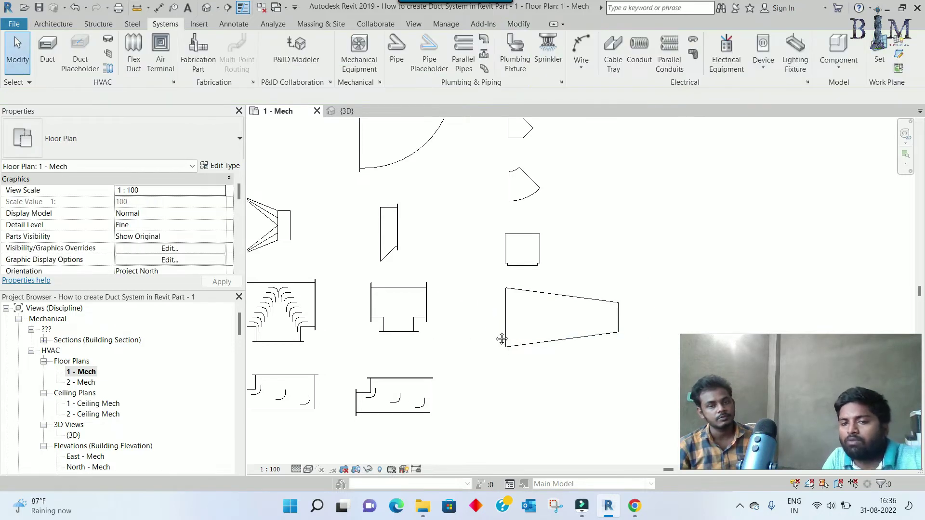
middle_drag(557, 364, 571, 358)
click(562, 300)
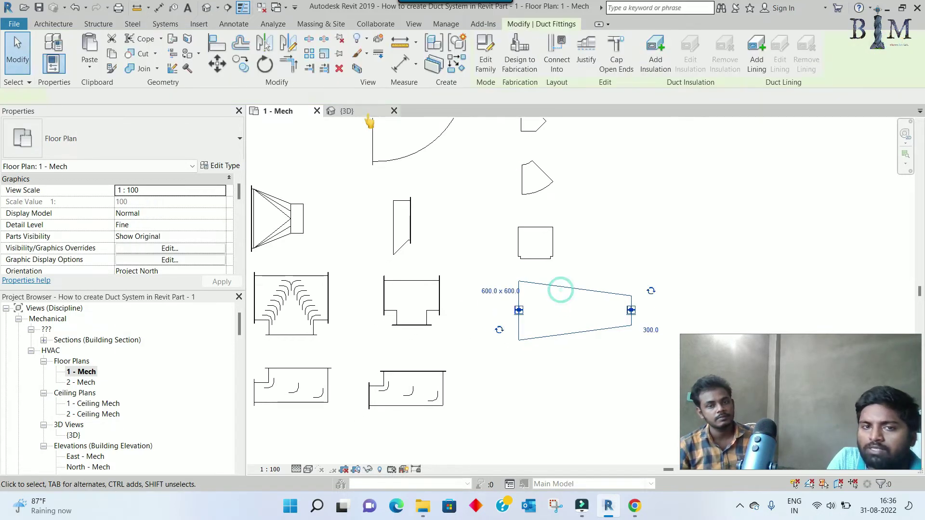
Zoom and pan the 3D view to inspect the new transition.
click(363, 112)
scroll(485, 427, up, 2)
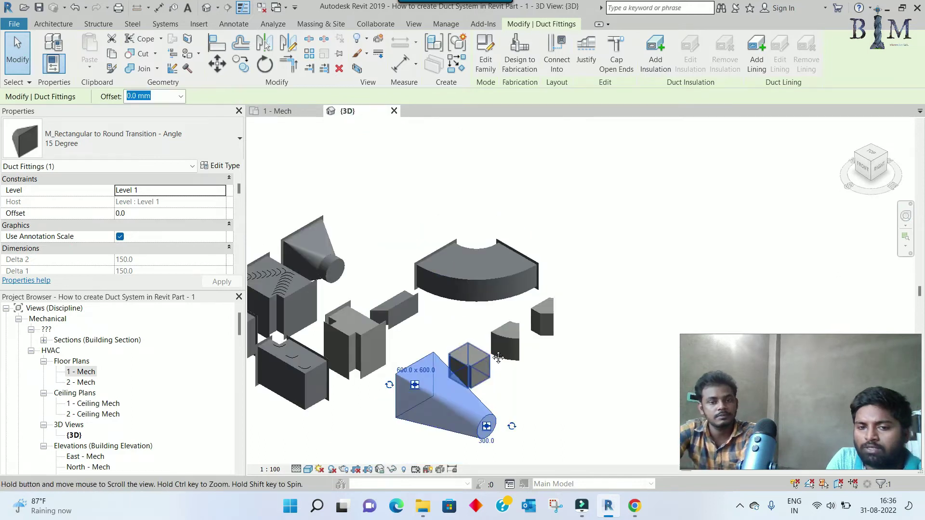
scroll(496, 405, up, 2)
scroll(506, 388, up, 2)
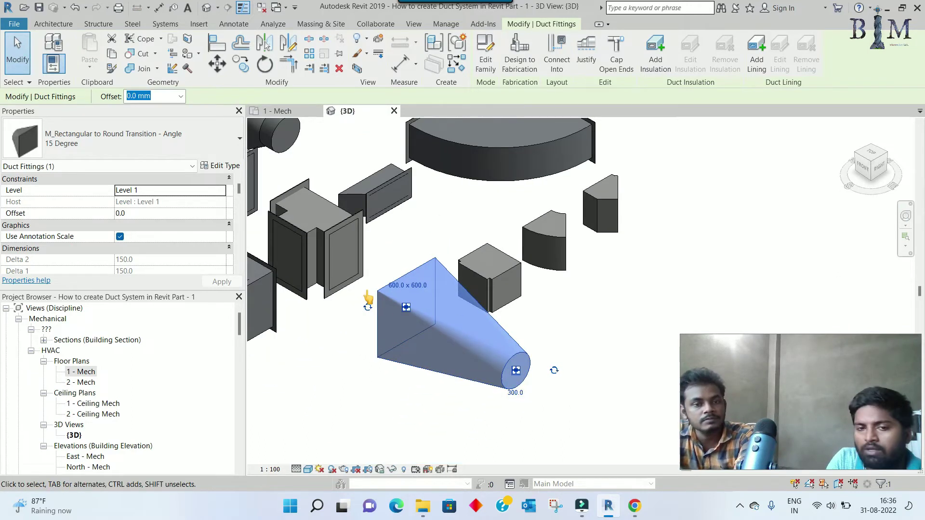
scroll(427, 342, down, 1)
scroll(511, 381, down, 1)
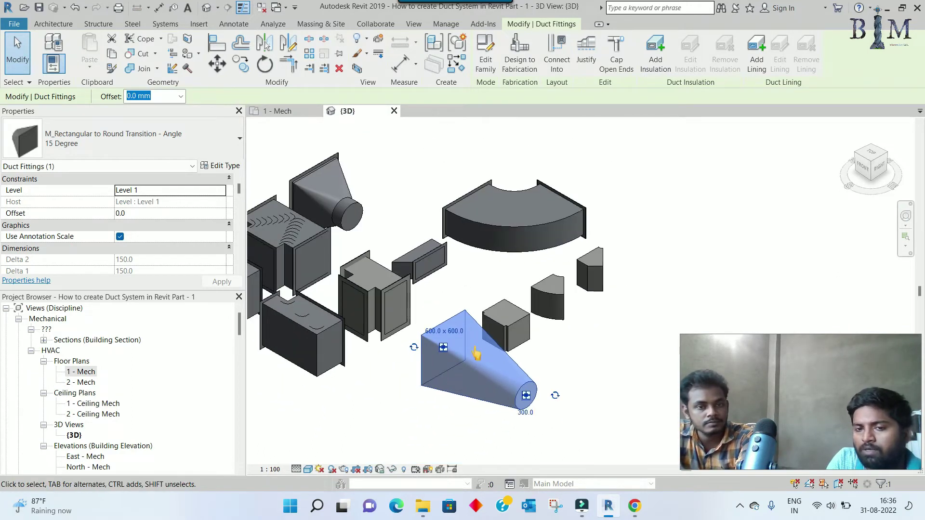
middle_drag(524, 389, 661, 467)
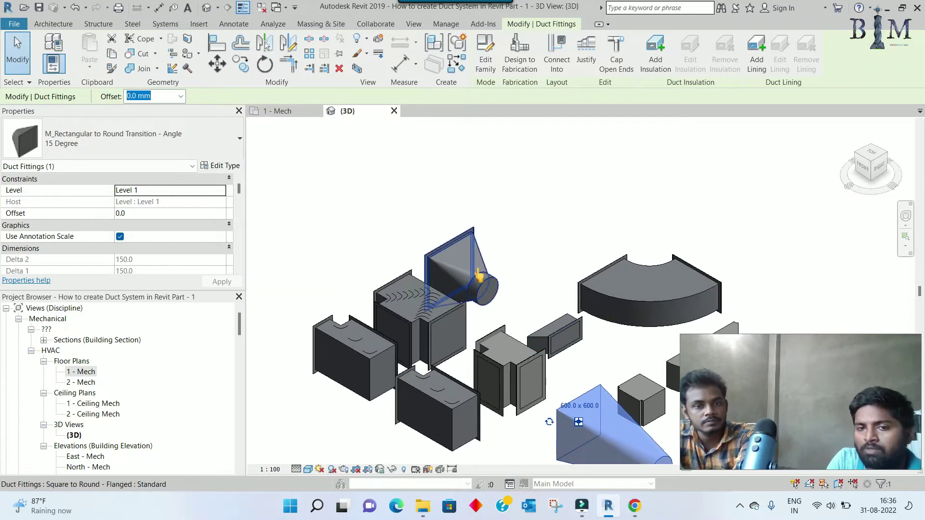
scroll(480, 275, up, 2)
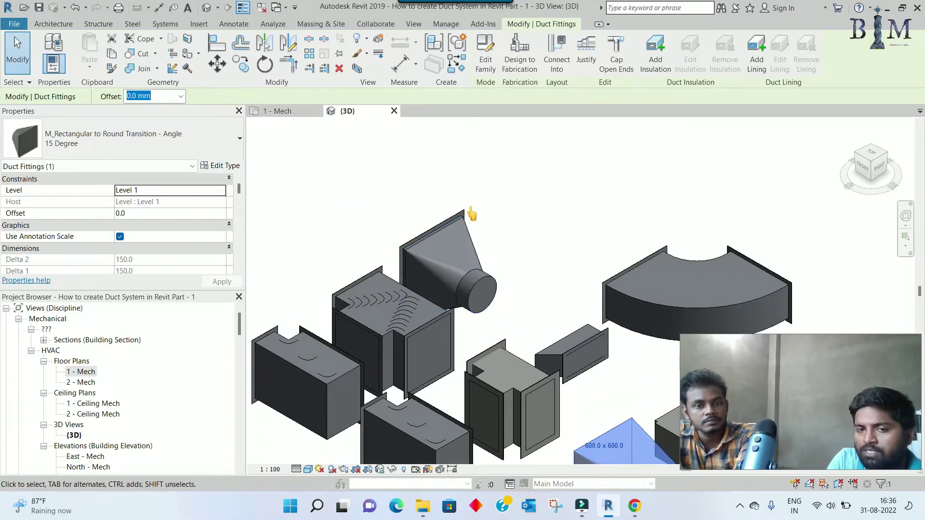
scroll(519, 267, up, 1)
scroll(496, 232, up, 1)
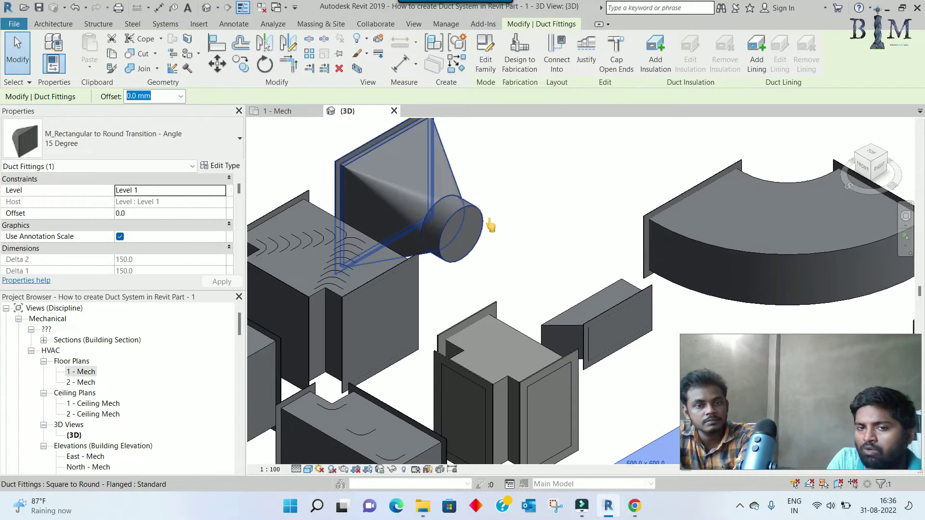
scroll(494, 228, down, 2)
scroll(494, 228, down, 1)
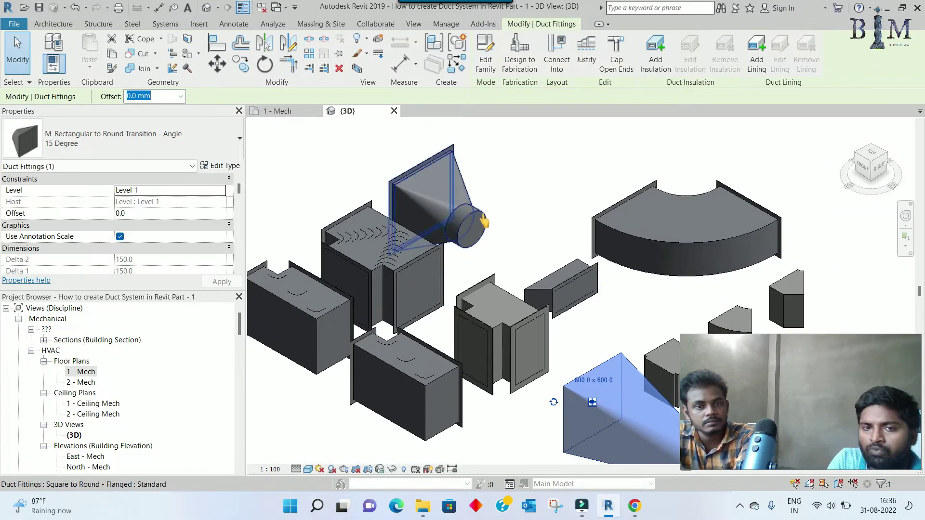
scroll(429, 193, down, 1)
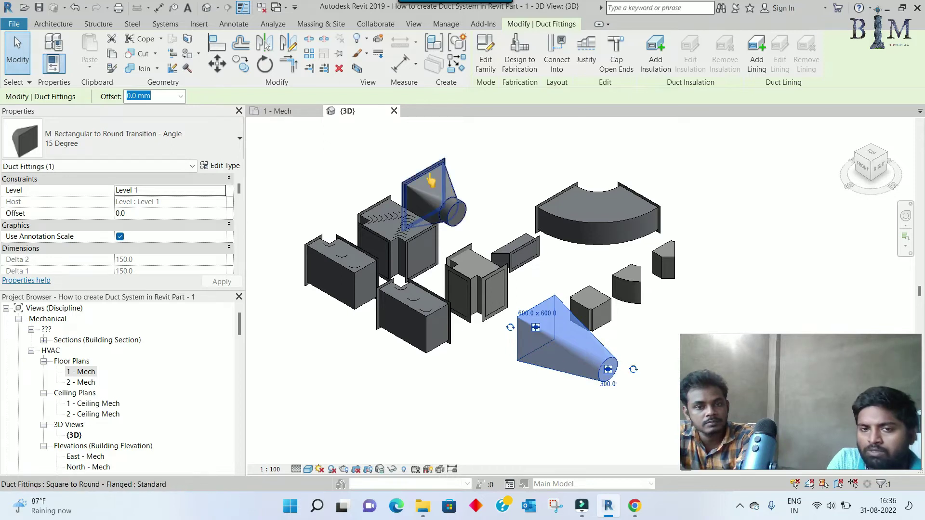
scroll(431, 181, up, 2)
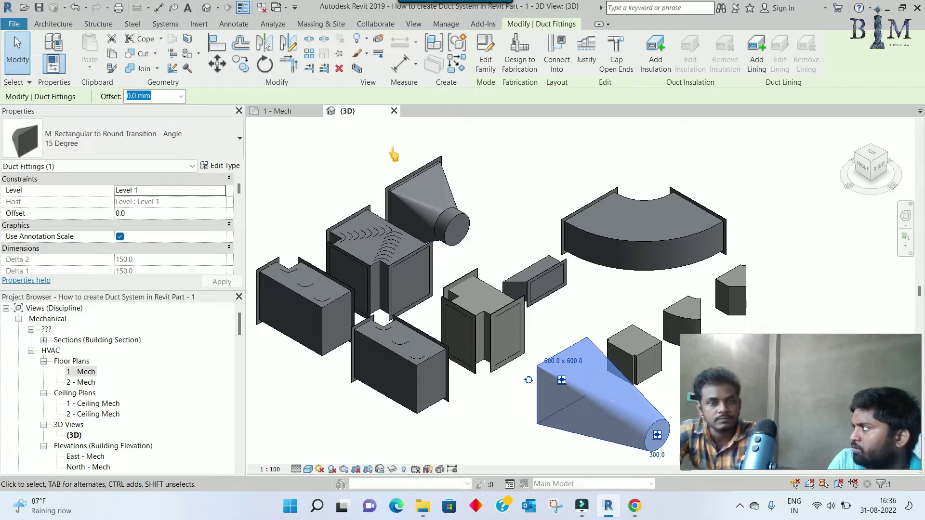
scroll(394, 154, down, 1)
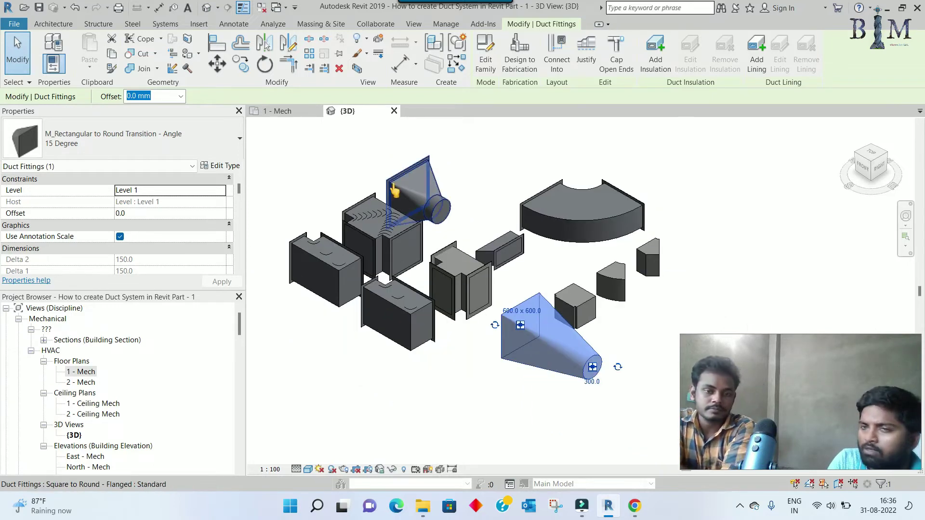
Compare it with the upper square-to-round fitting, then return to the 1 - Mech plan.
click(394, 179)
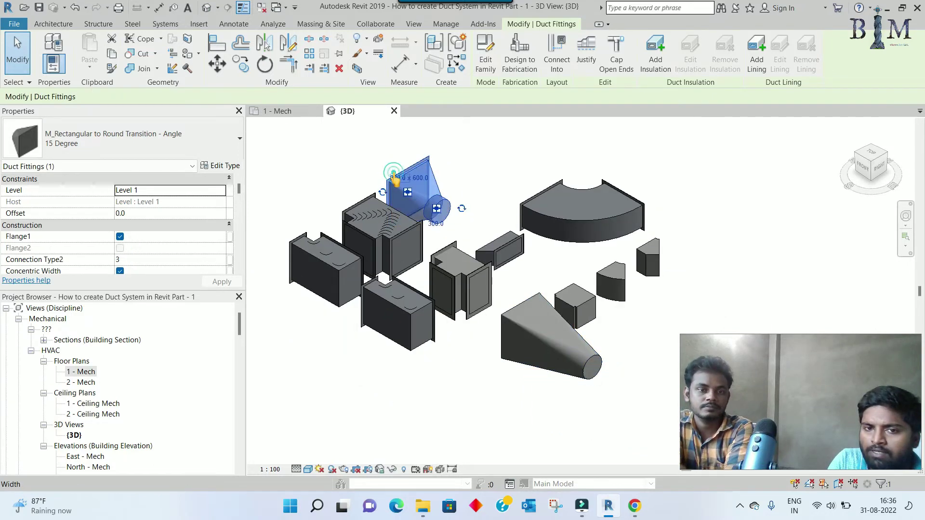
click(580, 337)
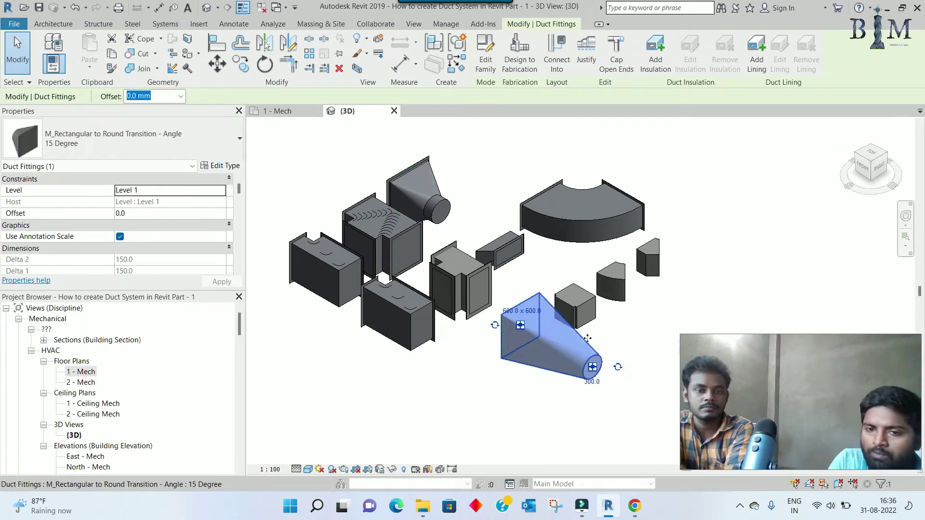
key(Escape)
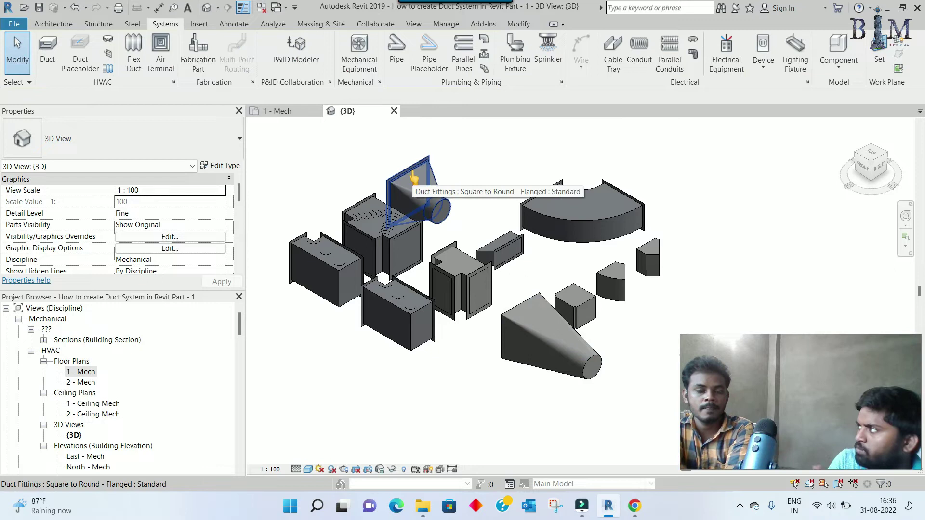
scroll(414, 179, up, 2)
scroll(407, 181, up, 2)
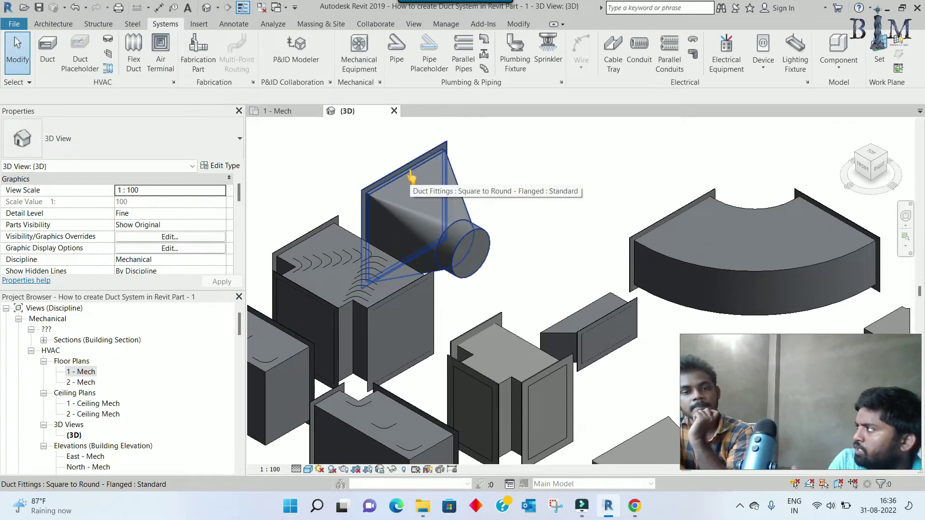
click(277, 111)
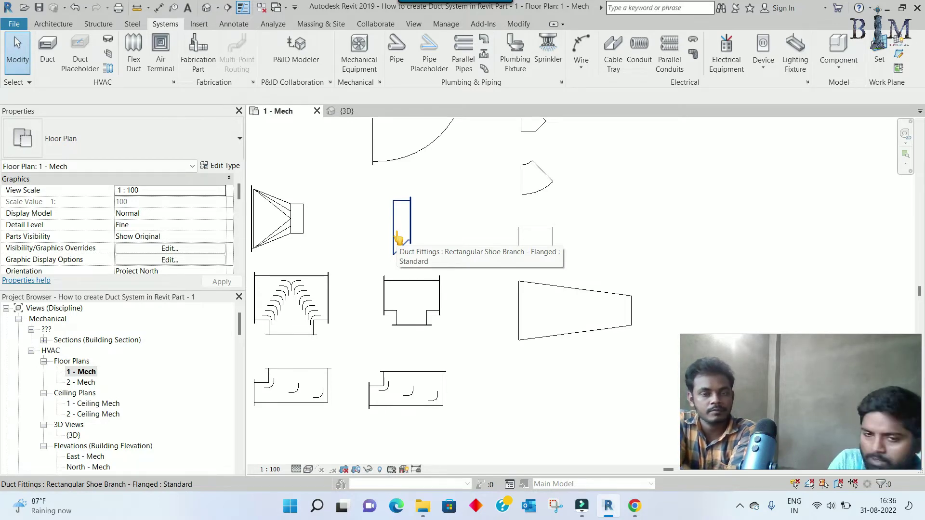
Drag the Square Transition - Flanged family into the plan and place one at the upper left.
middle_drag(399, 291, 496, 300)
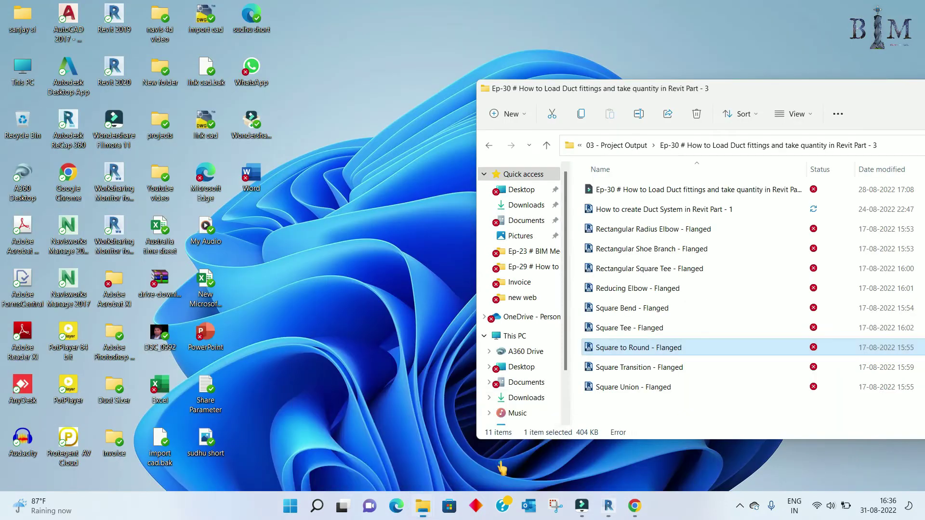
click(481, 380)
click(631, 374)
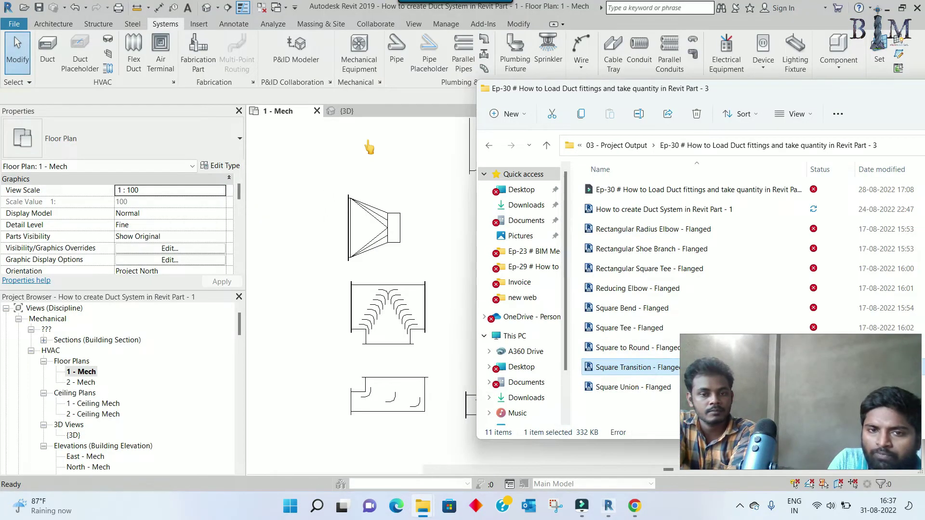
drag(370, 146, 367, 145)
click(352, 206)
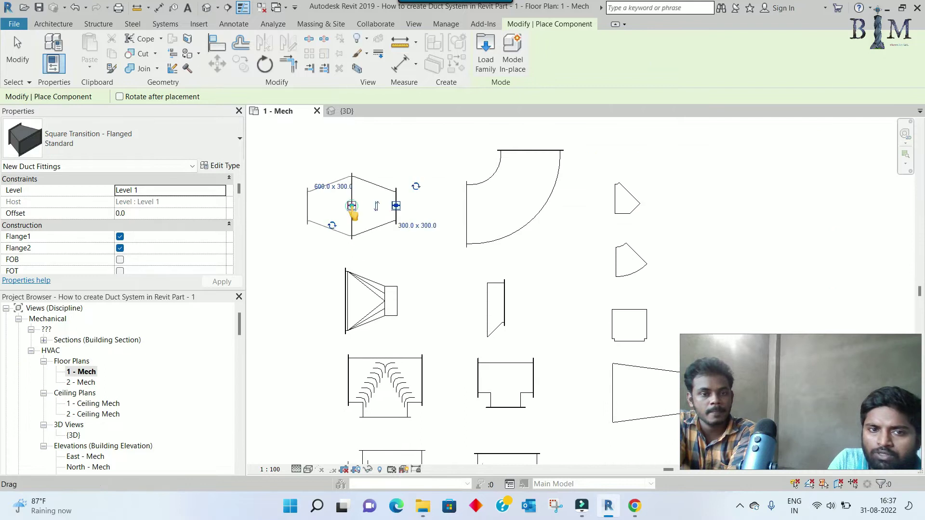
scroll(352, 206, up, 2)
key(Escape)
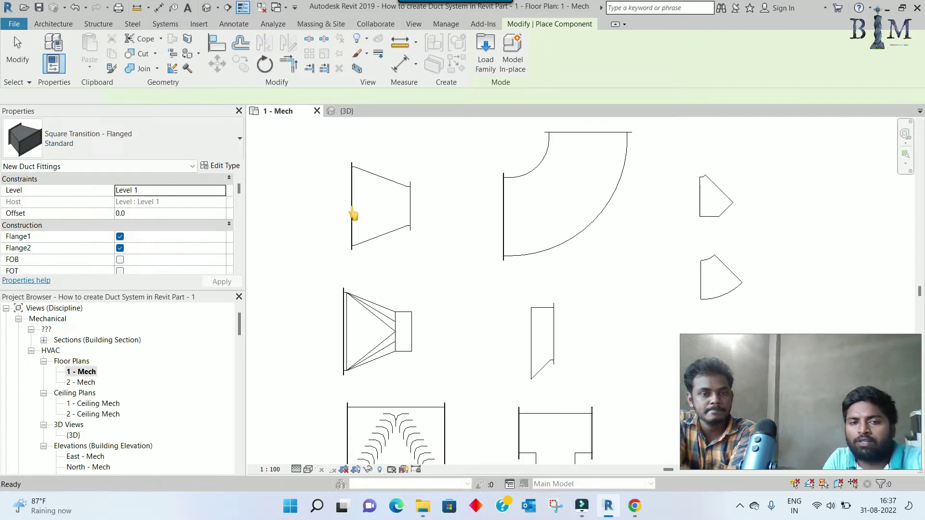
key(Escape)
Select the 600 x 300 to 300 x 300 square transition and inspect it in 3D.
click(354, 212)
middle_drag(362, 220, 394, 279)
scroll(378, 271, up, 1)
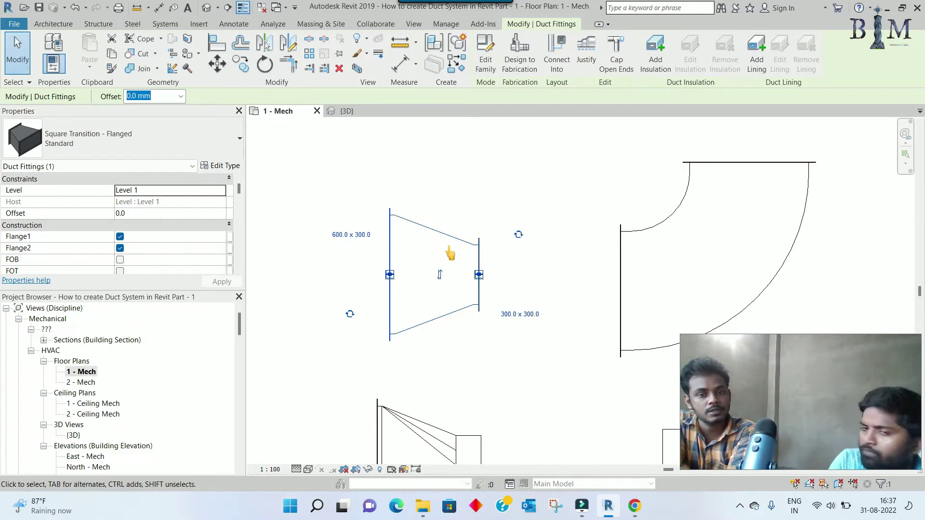
scroll(420, 247, down, 2)
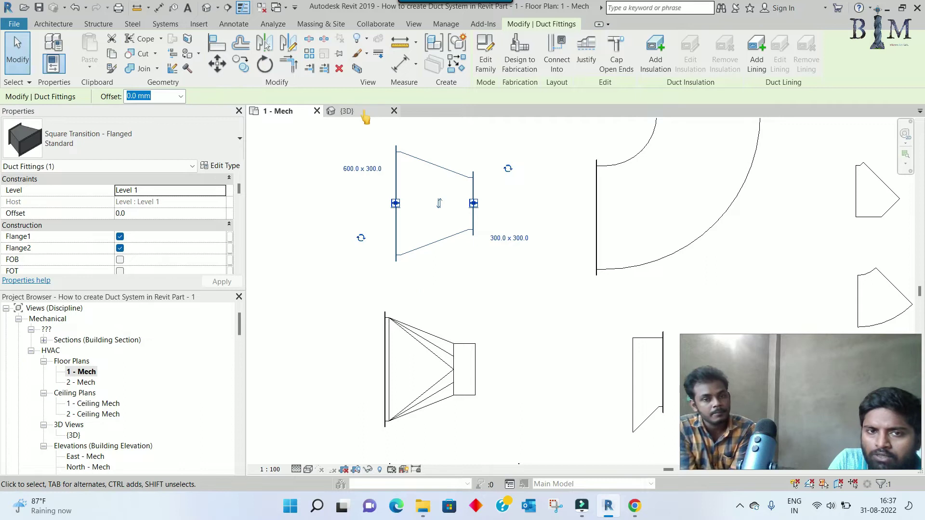
click(347, 110)
middle_drag(496, 232, 465, 255)
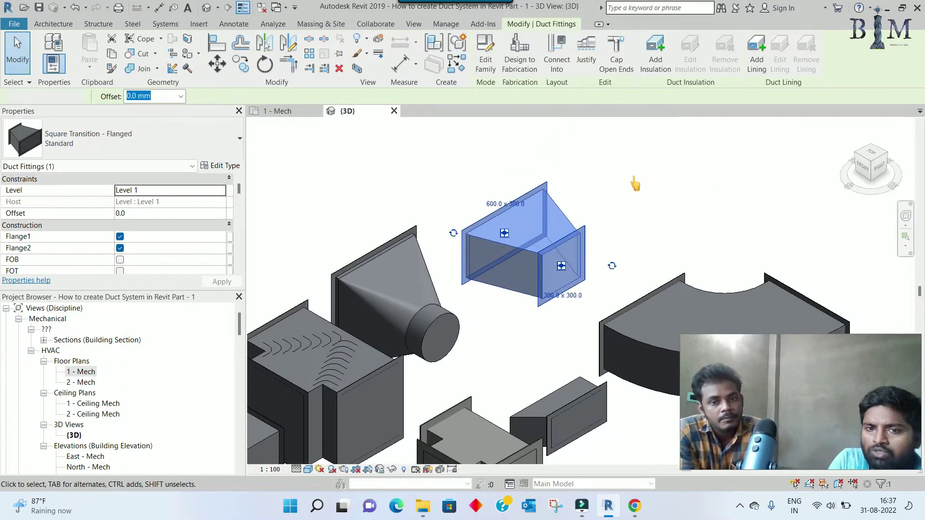
key(Escape)
click(538, 200)
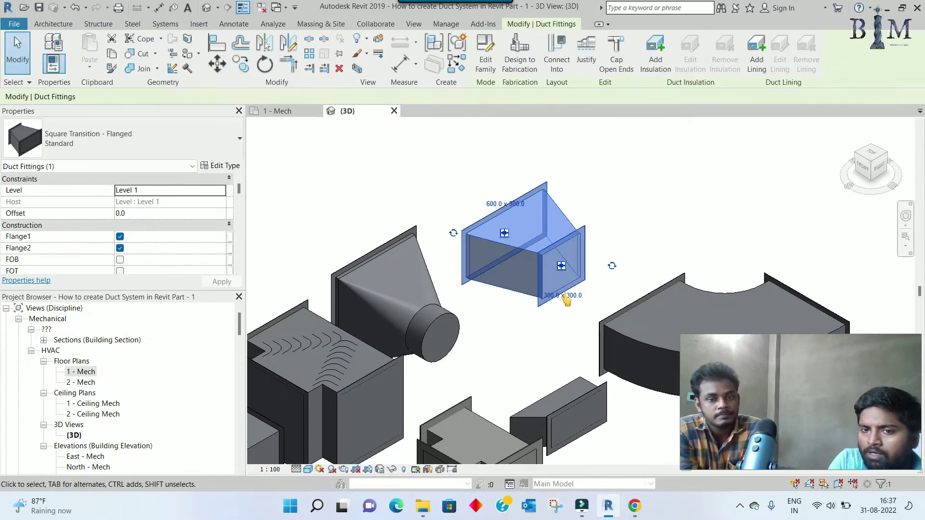
middle_drag(446, 318, 566, 255)
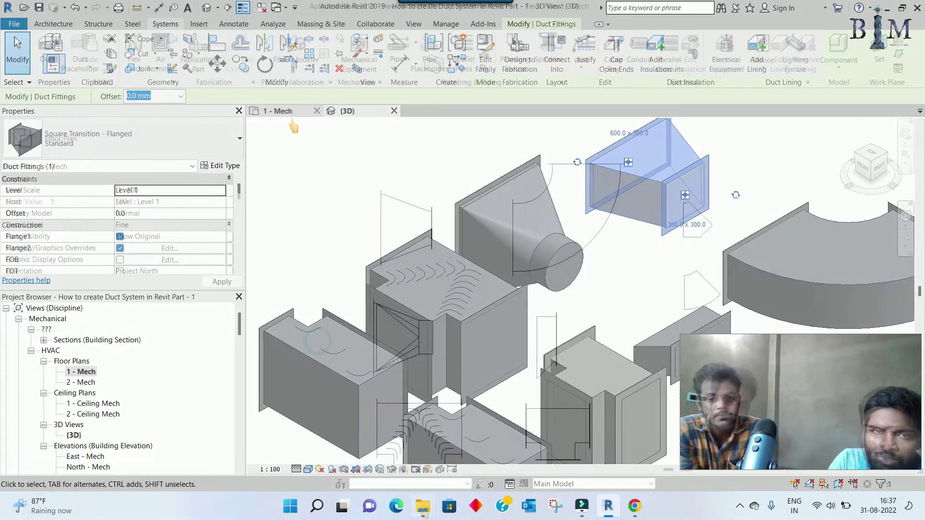
Place a Square Union - Flanged fitting in the 1 - Mech plan, rotated horizontal.
click(277, 111)
mouse_move(422, 506)
click(514, 451)
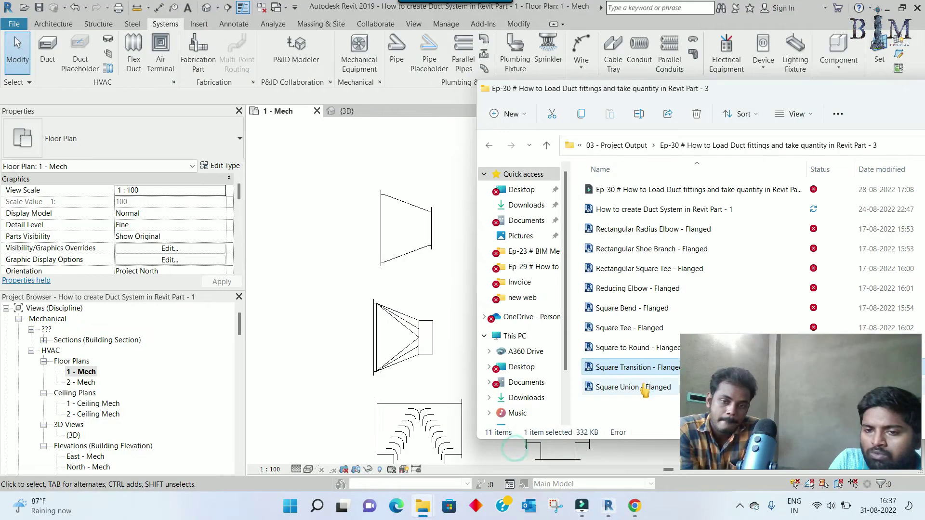
click(631, 388)
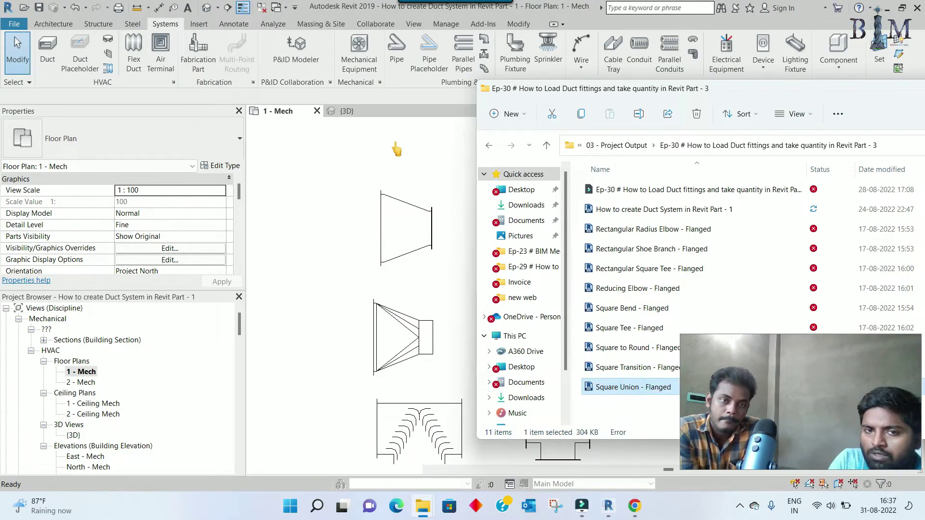
drag(377, 137, 400, 153)
click(412, 200)
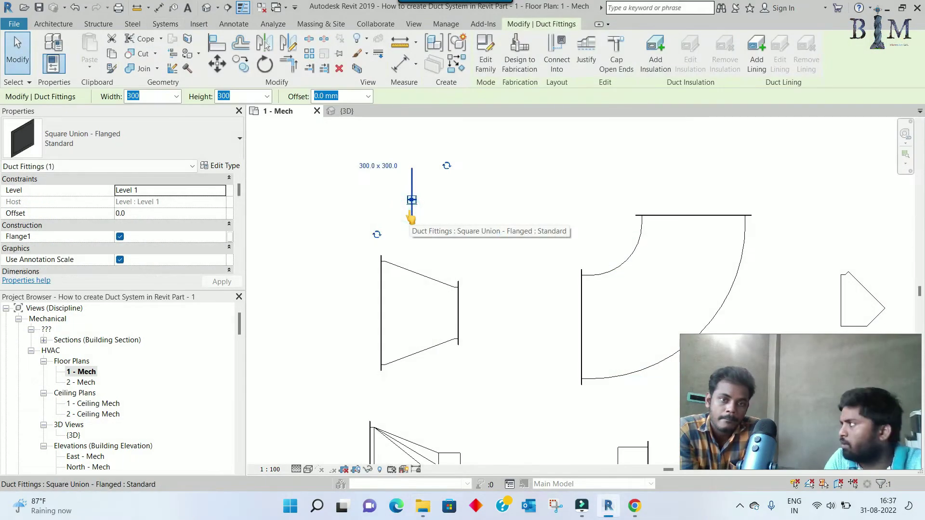
key(space)
key(Escape)
middle_drag(467, 227, 490, 274)
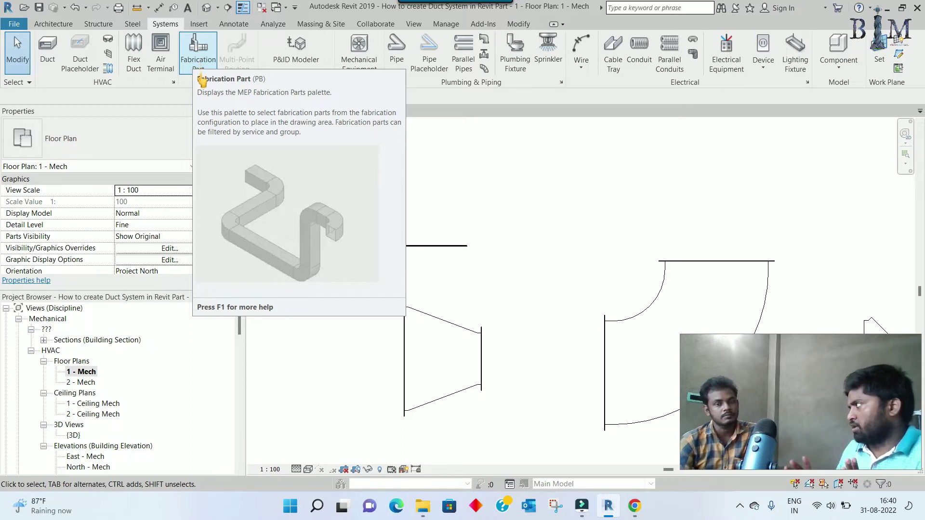
Zoom and pan around the 1 - Mech plan to review all the placed fittings.
scroll(427, 176, down, 1)
scroll(427, 176, down, 3)
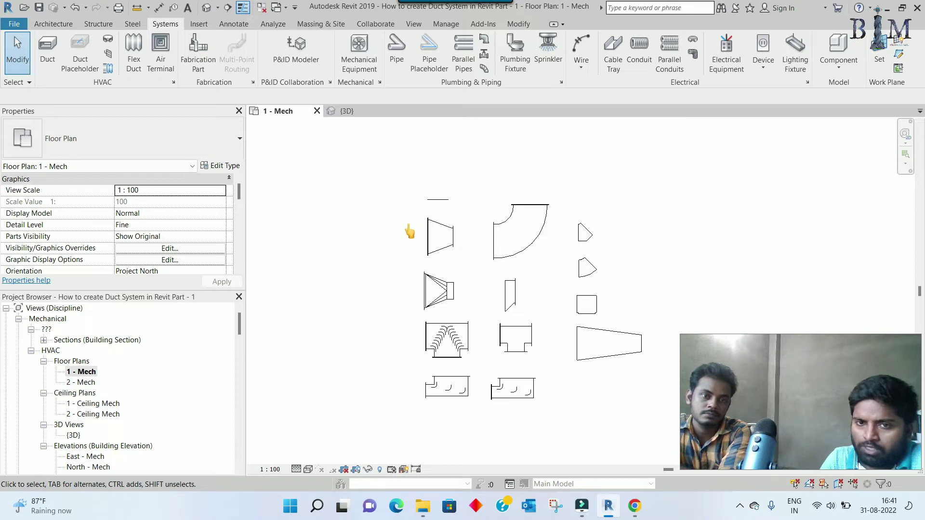
scroll(510, 383, up, 2)
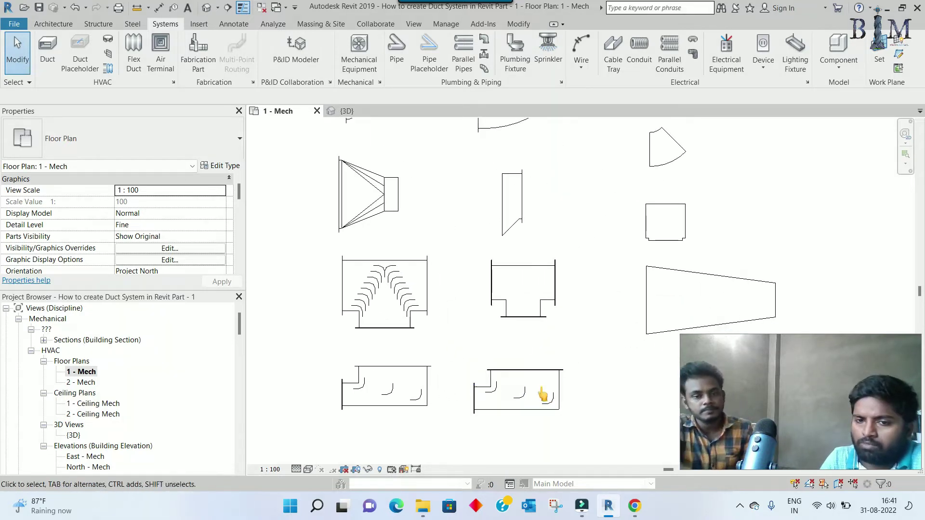
middle_drag(479, 365, 482, 320)
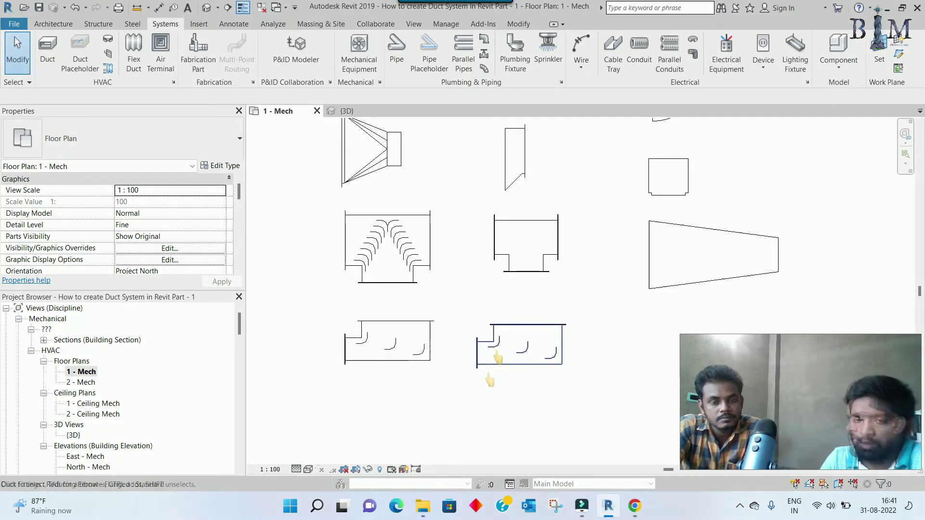
scroll(503, 343, down, 1)
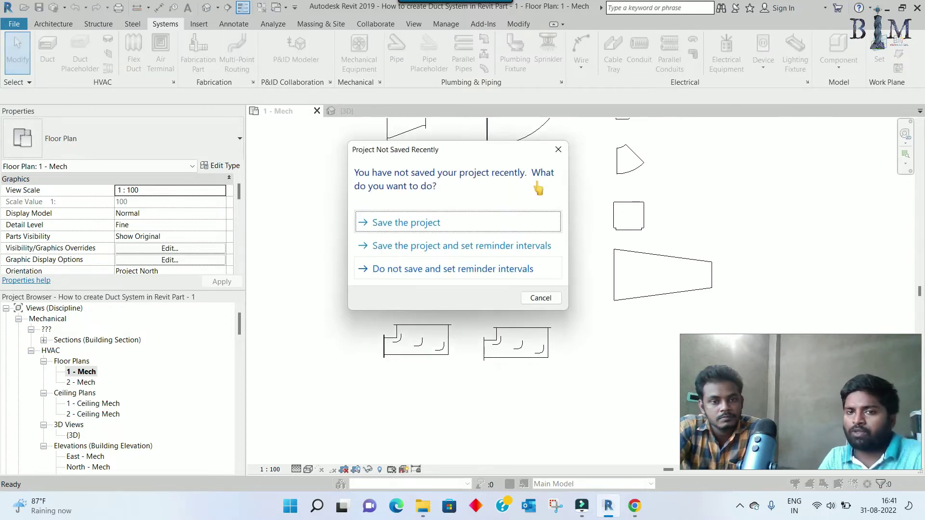
Dismiss the save reminder and browse Load Family to Duct\Fittings\Rectangular\Elbows.
click(559, 154)
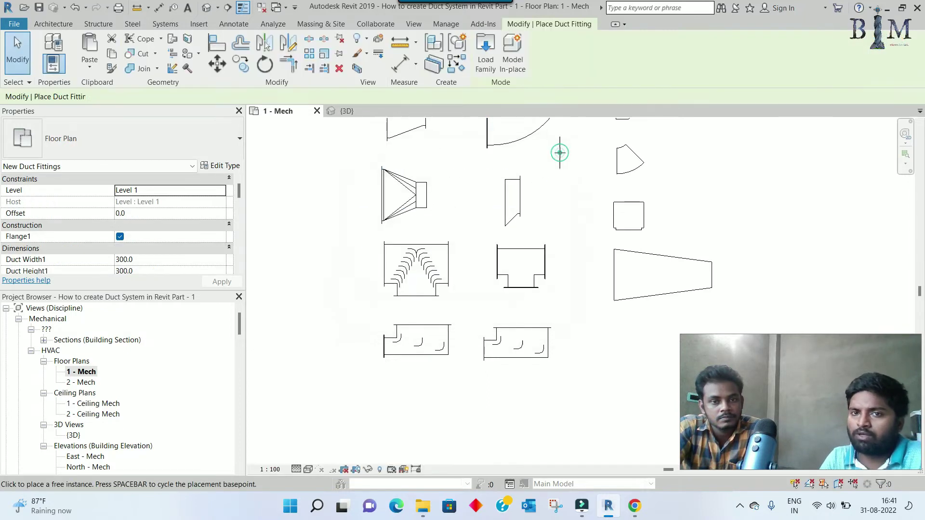
click(489, 64)
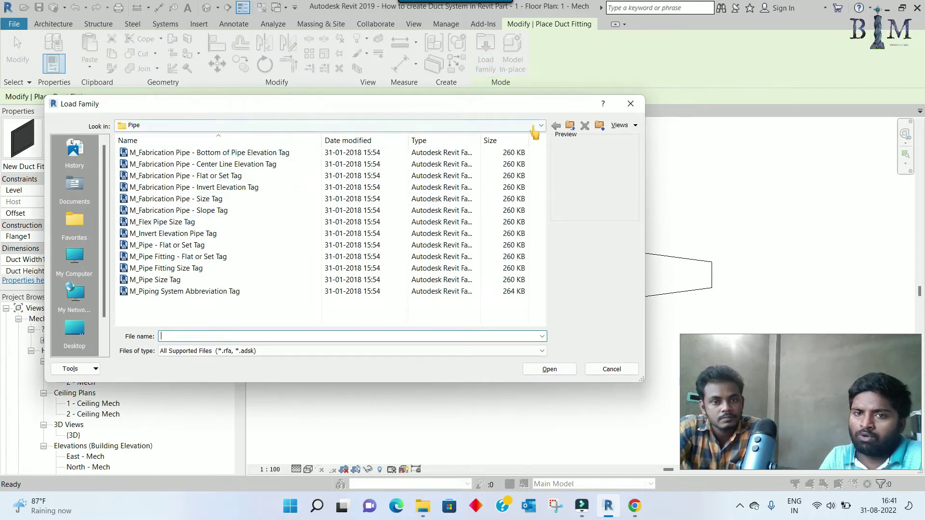
click(533, 125)
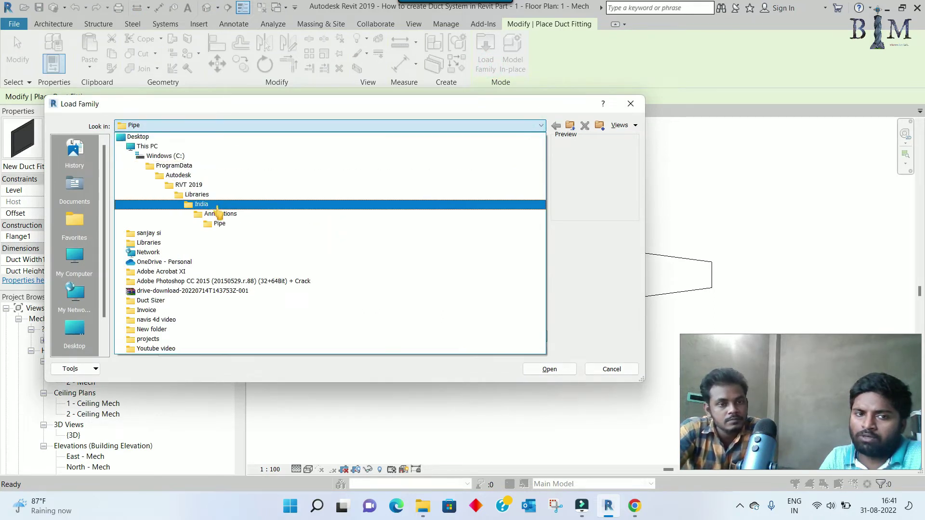
click(212, 205)
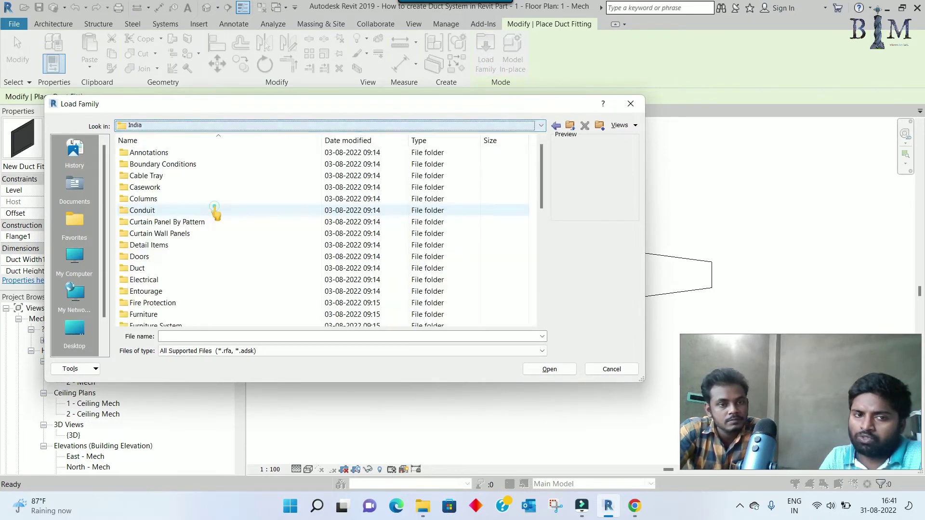
double_click(146, 270)
double_click(151, 164)
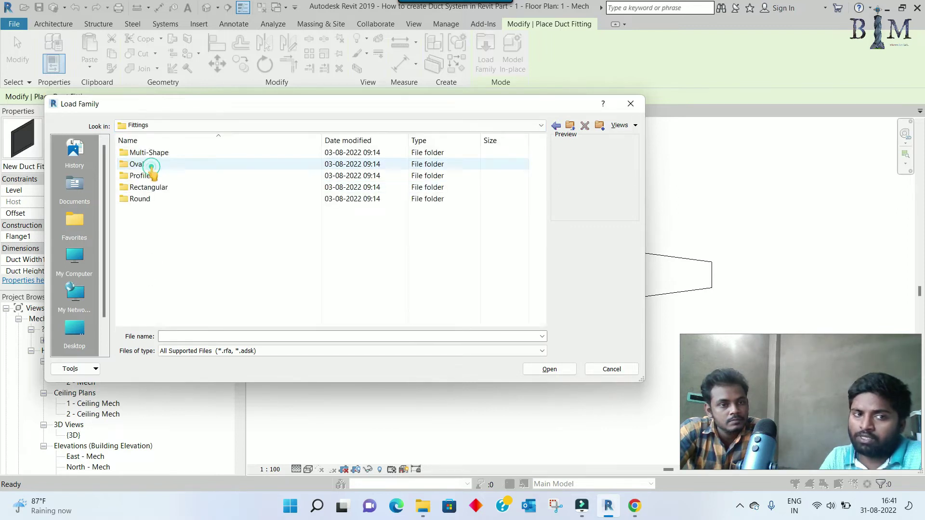
double_click(158, 189)
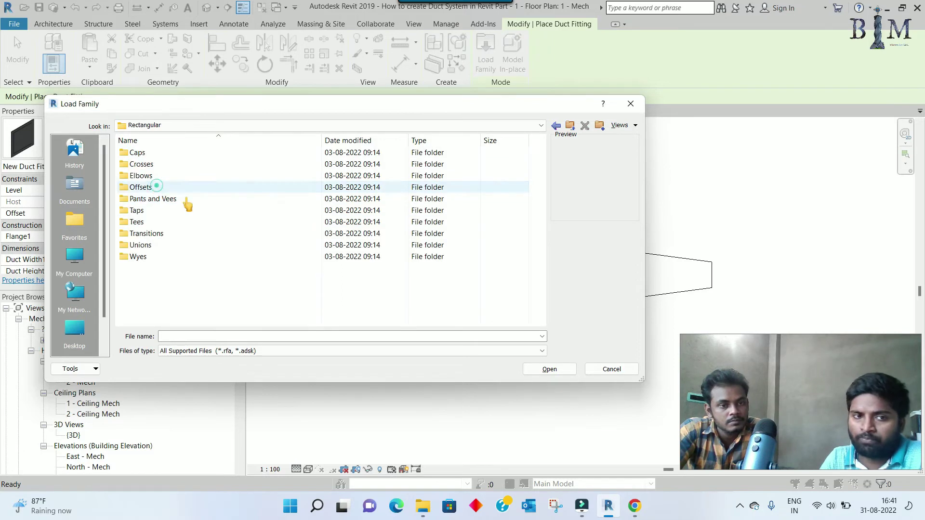
double_click(163, 176)
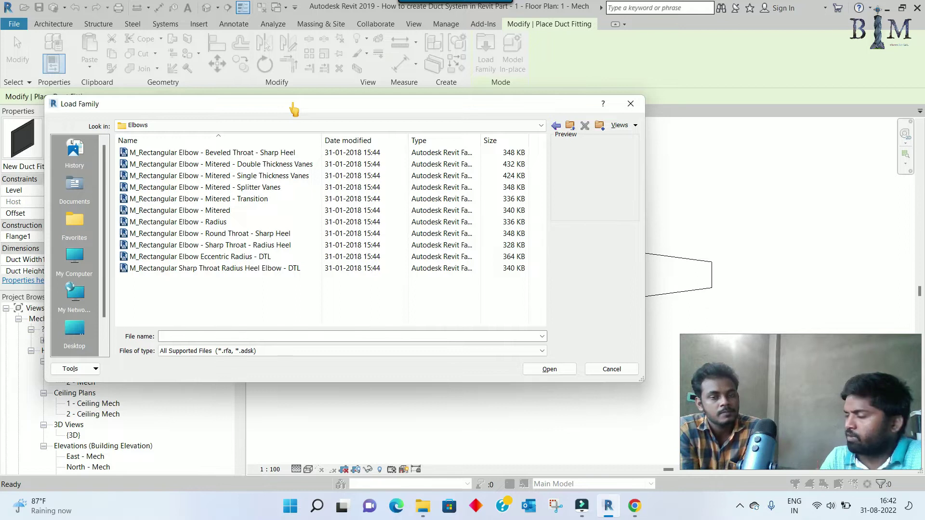
Load M_Rectangular Elbow Eccentric Radius - DTL, place one below the other fittings and select it.
drag(293, 110, 401, 115)
click(299, 215)
click(264, 261)
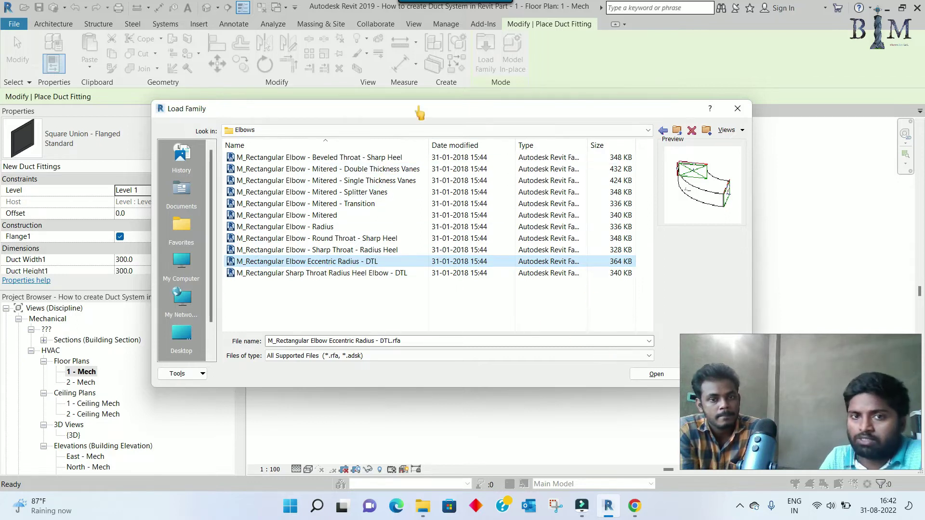
drag(413, 108, 317, 91)
click(551, 359)
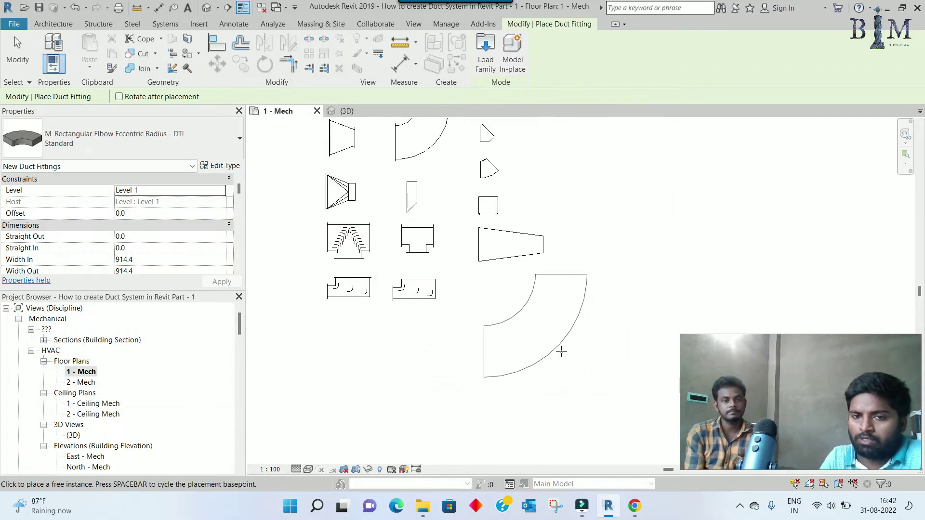
click(562, 349)
key(Escape)
key(Escape)
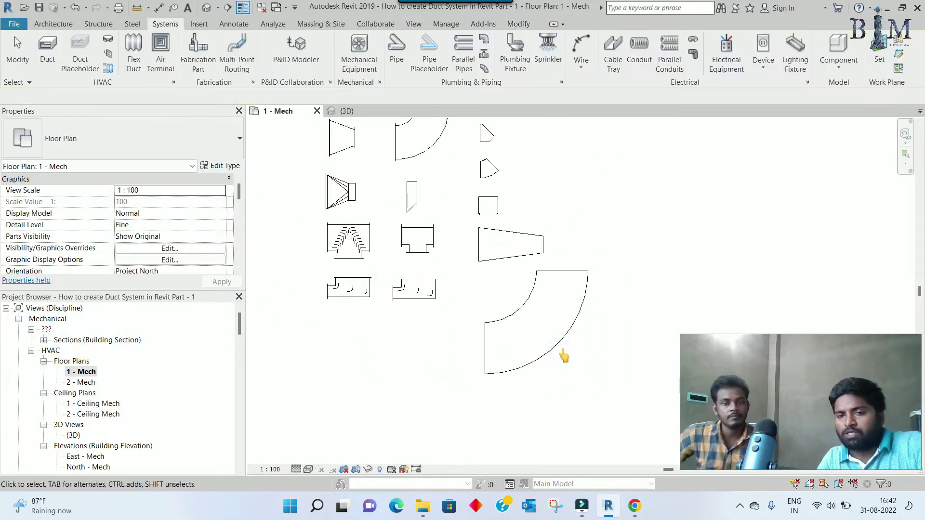
scroll(562, 294, up, 1)
scroll(562, 287, up, 1)
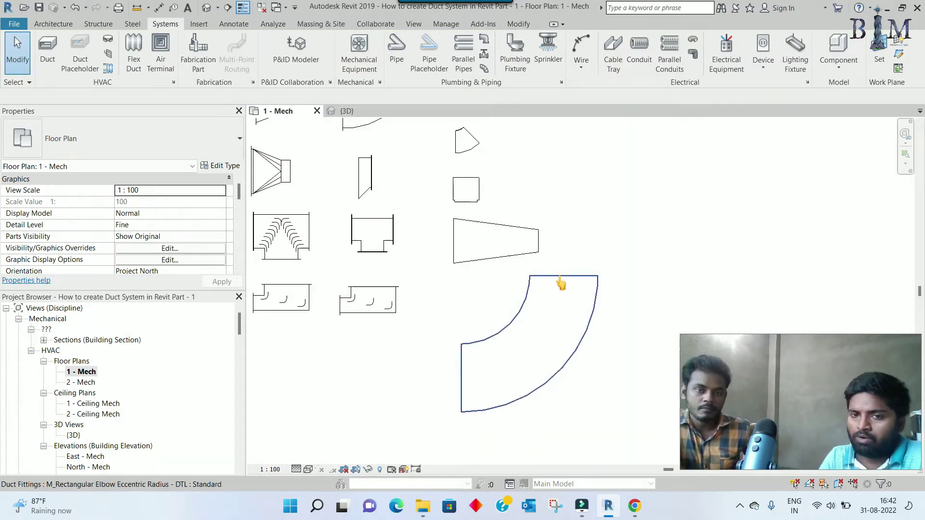
click(560, 283)
Switch to the 3D view and zoom in on the eccentric elbow.
click(349, 111)
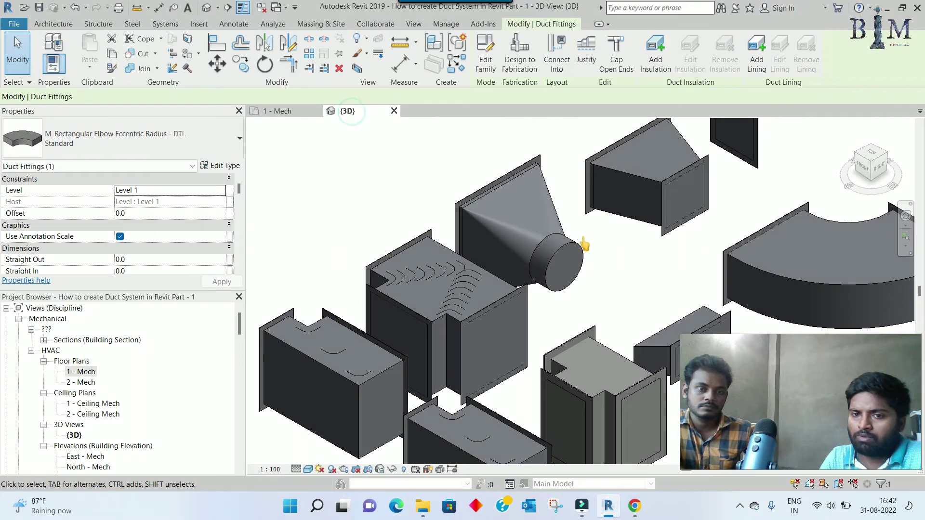
scroll(518, 287, down, 2)
scroll(518, 286, down, 2)
scroll(518, 287, up, 2)
scroll(533, 333, up, 3)
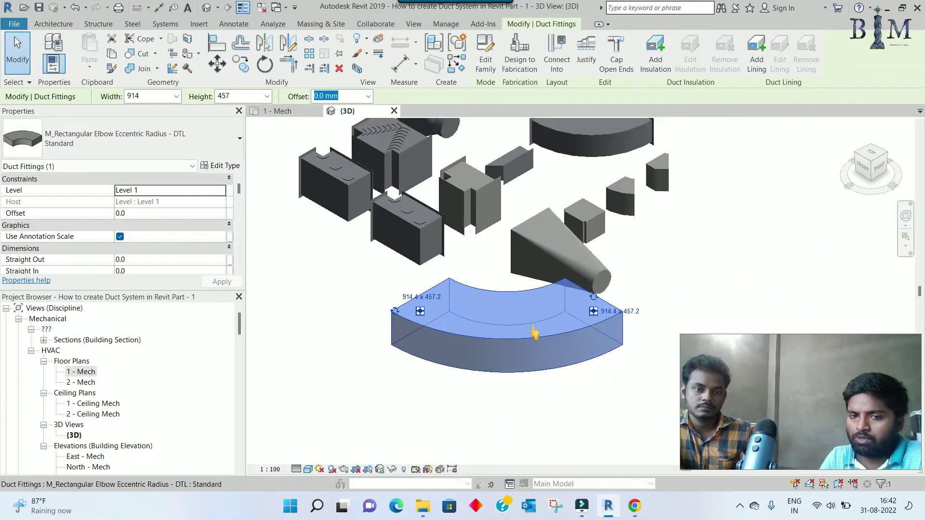
scroll(534, 336, up, 1)
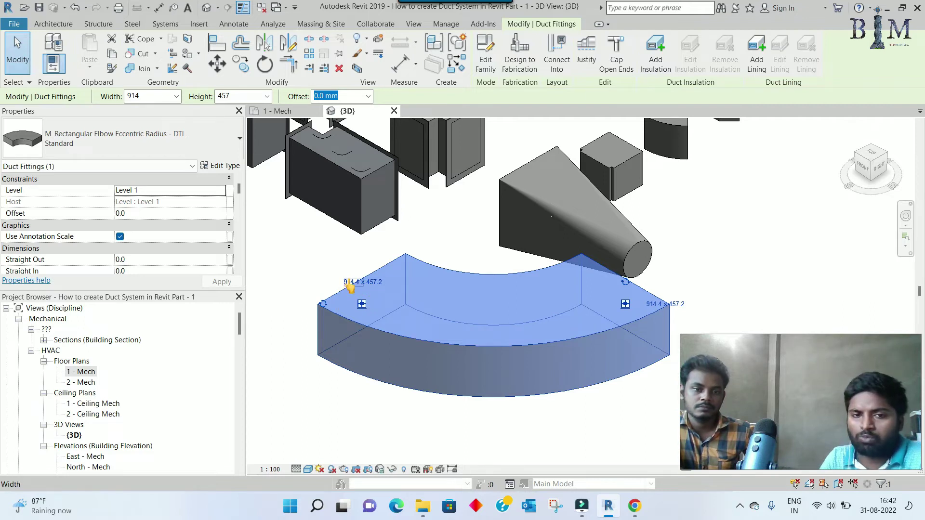
Resize the elbow to a 1000 x 1000 inlet and a 500 x 500 outlet.
click(349, 283)
text(1000)
key(Return)
click(374, 284)
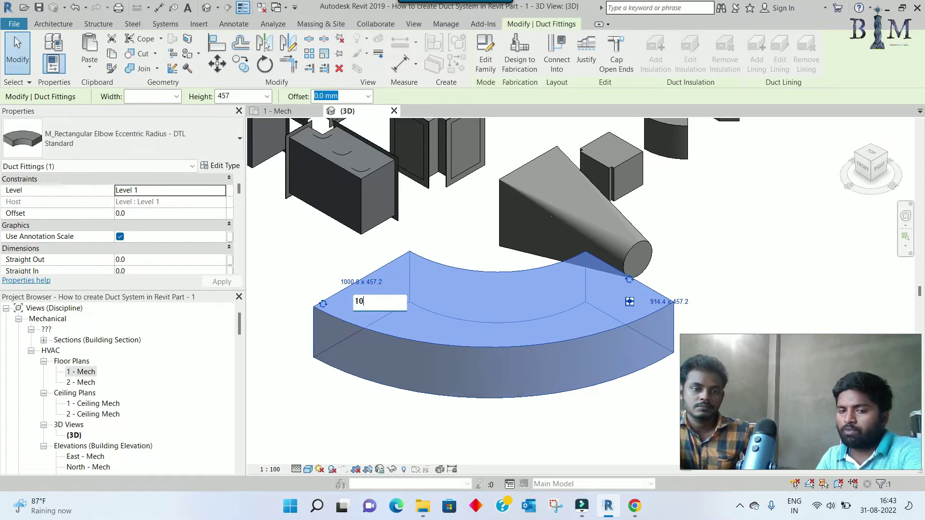
key(Return)
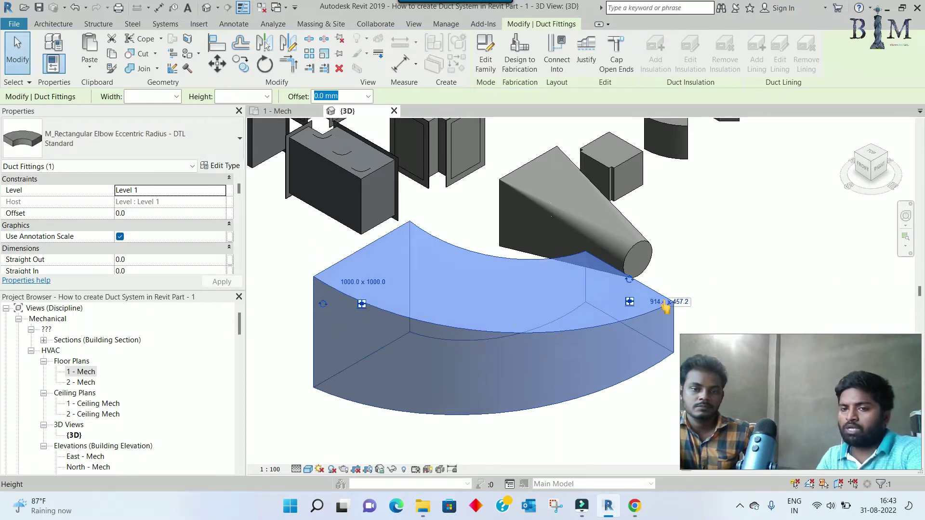
click(658, 304)
text(500)
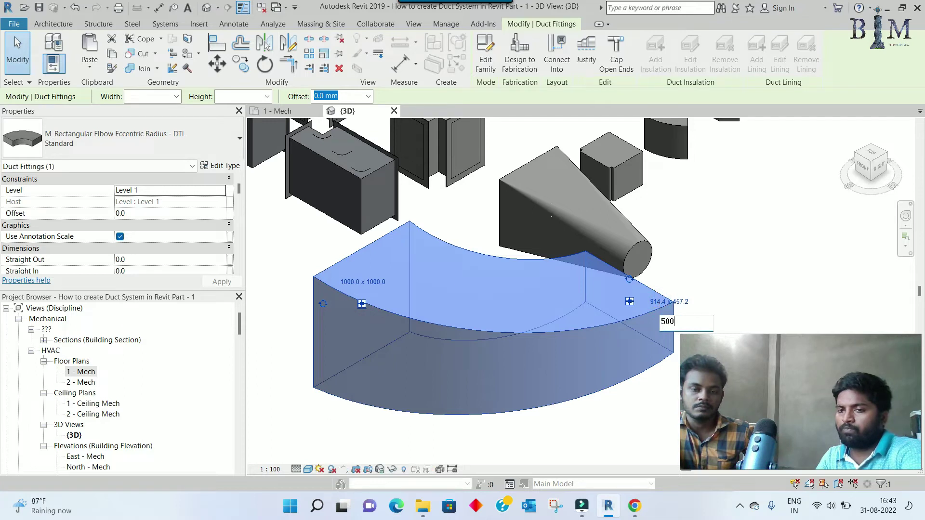
key(Return)
click(683, 304)
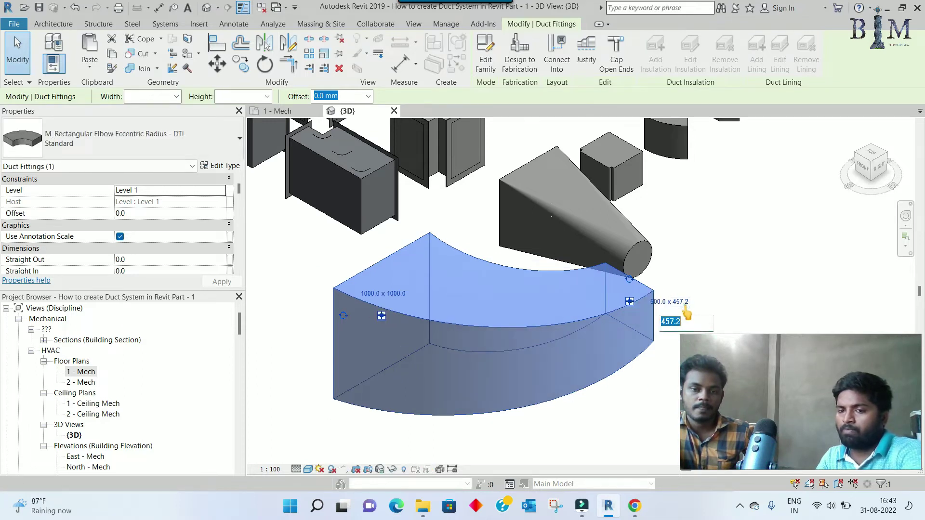
text(500)
key(Return)
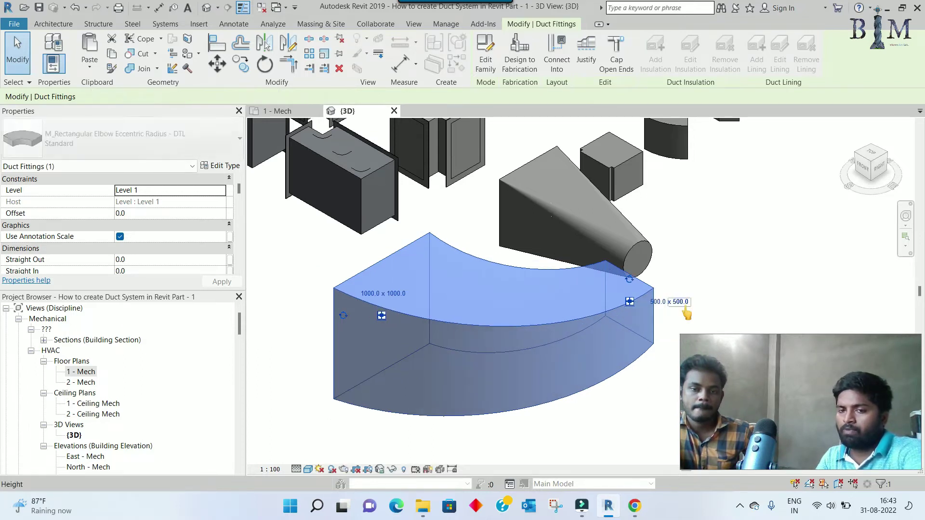
key(Escape)
Select the resized elbow and orbit around it to inspect.
scroll(490, 292, down, 1)
scroll(490, 292, down, 1)
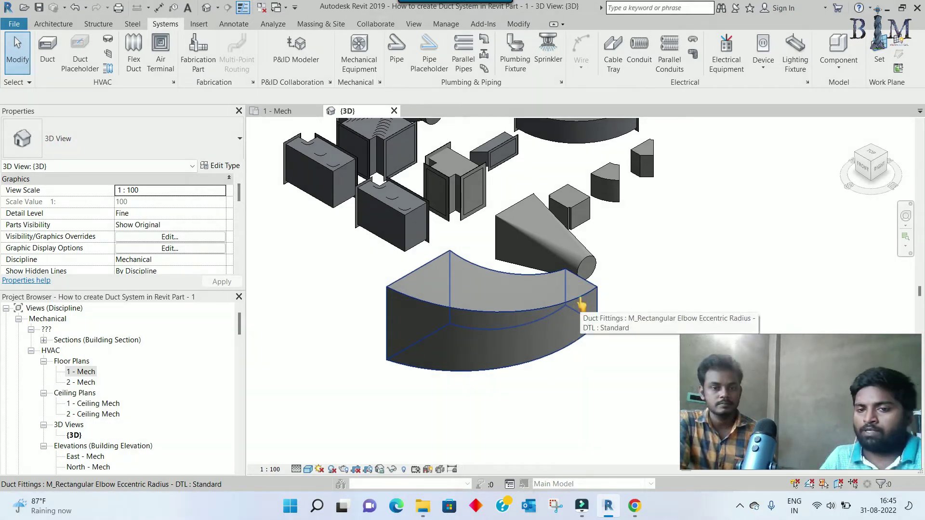
click(581, 305)
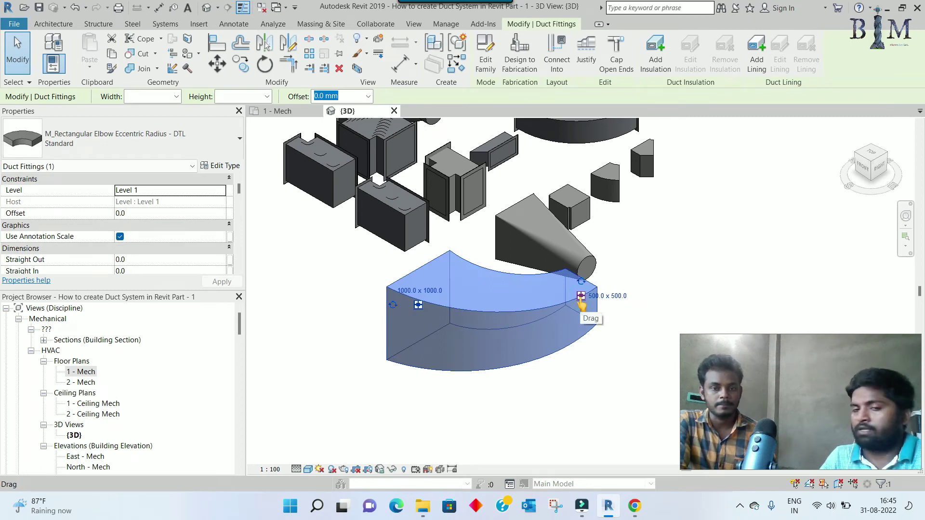
scroll(596, 274, up, 2)
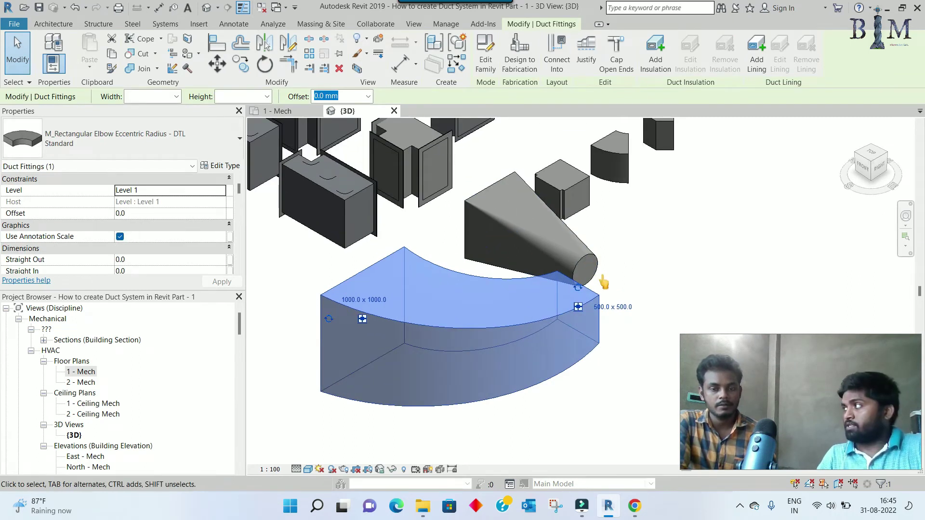
mouse_move(603, 282)
shift+middle_down()
mouse_move(454, 236)
mouse_move(456, 202)
shift+middle_up()
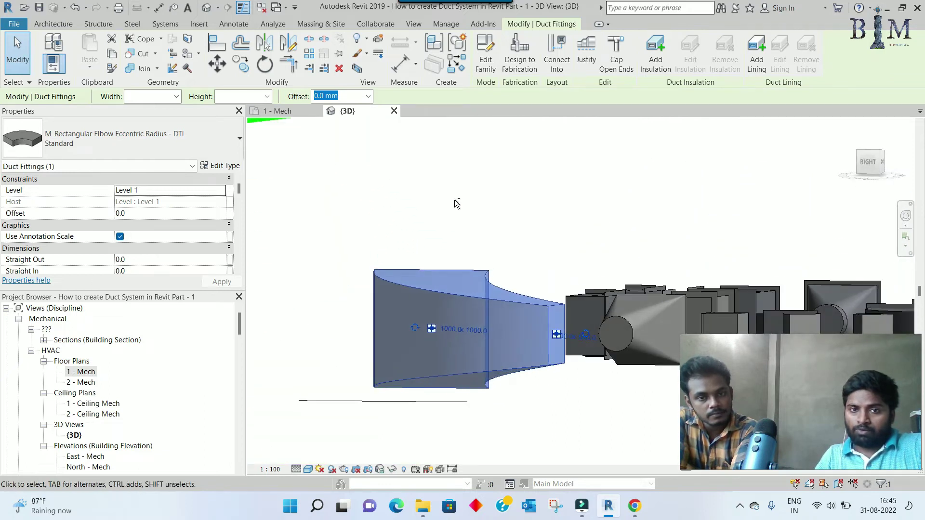
In the 1 - Mech plan, move the eccentric elbow lower and rotate it 90°.
click(286, 114)
scroll(531, 292, down, 2)
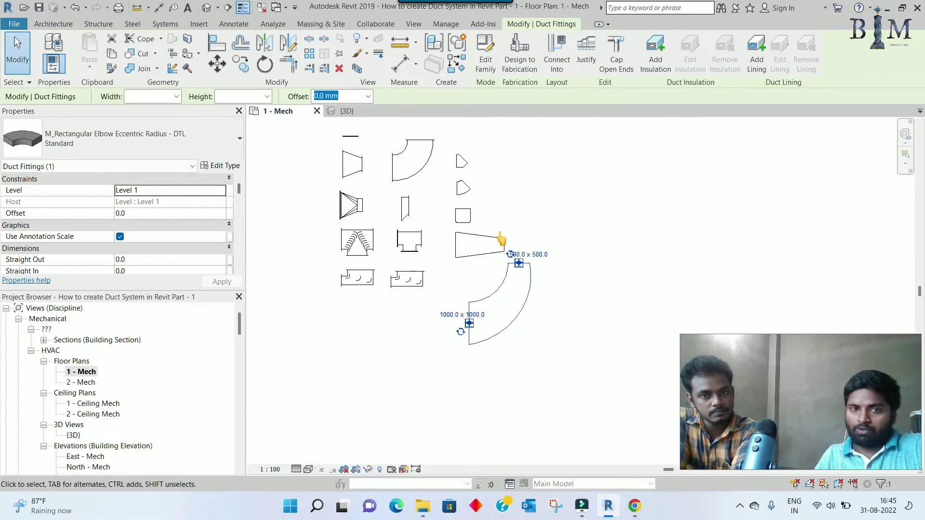
mouse_move(531, 292)
mouse_down()
mouse_move(533, 387)
mouse_move(673, 263)
mouse_up()
key(r)
key(o)
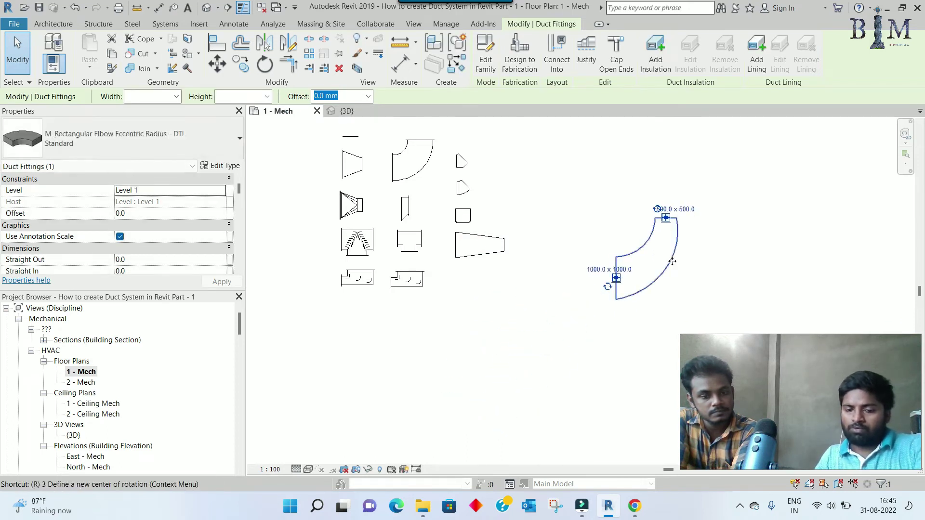
click(646, 247)
text(90)
key(Return)
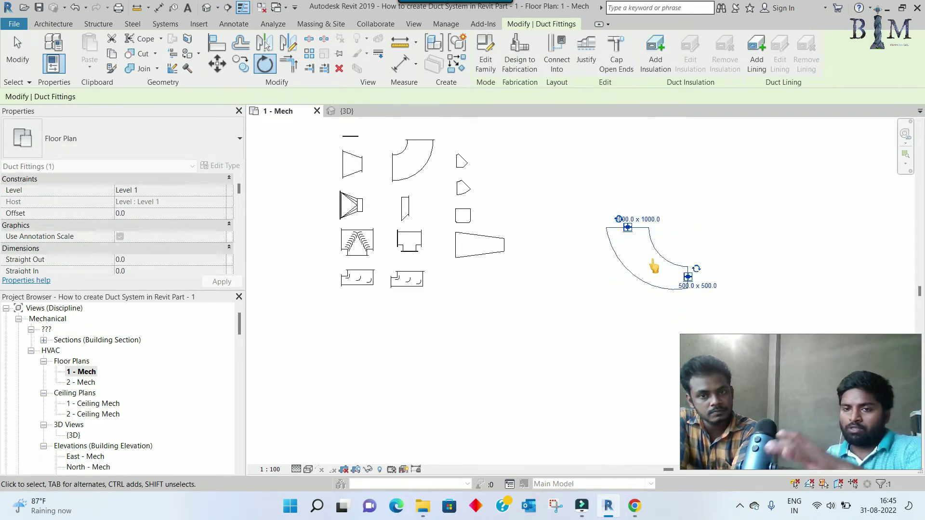
click(583, 279)
Draw a building section line just below the elbow.
click(227, 8)
click(537, 305)
click(756, 306)
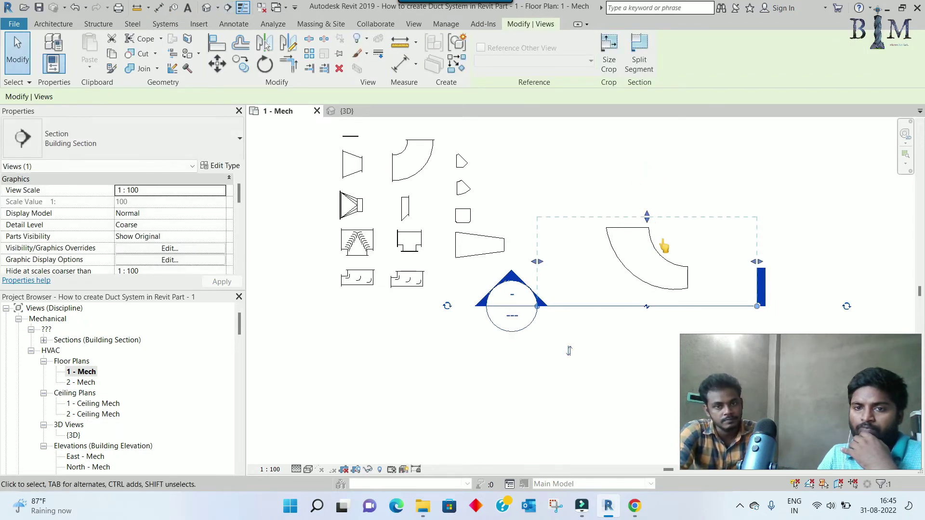
Draw a duct from the elbow's 1000 × 1000 connector, ending 1800 mm above.
click(665, 182)
middle_drag(660, 242, 532, 269)
click(532, 267)
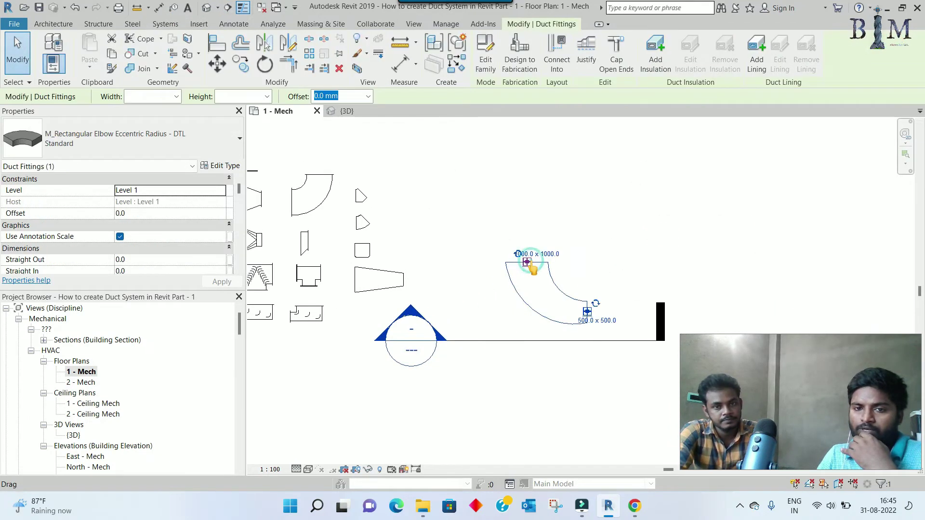
right_click(528, 264)
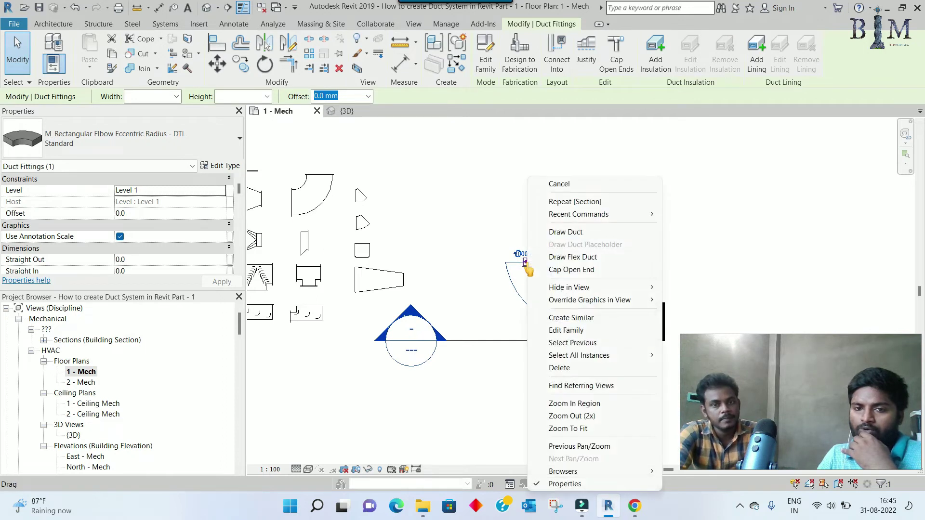
click(554, 236)
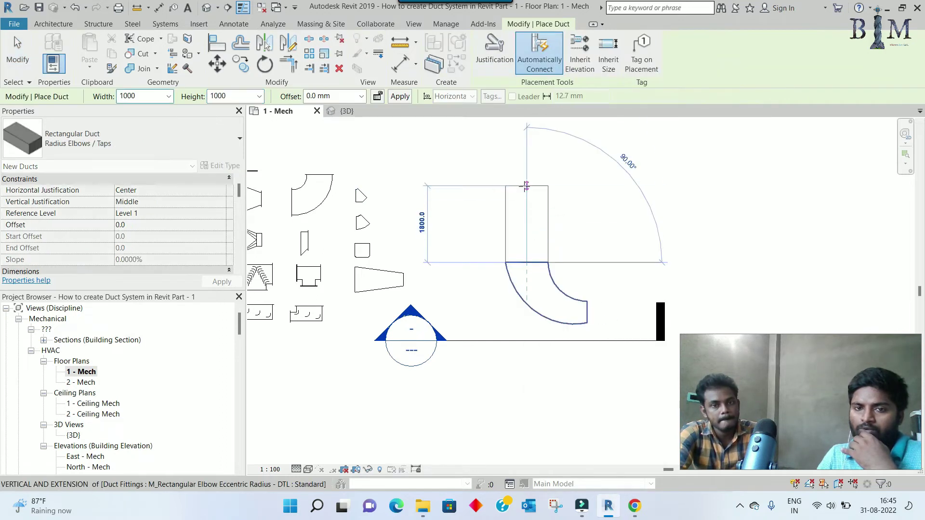
click(526, 186)
key(Escape)
key(Escape)
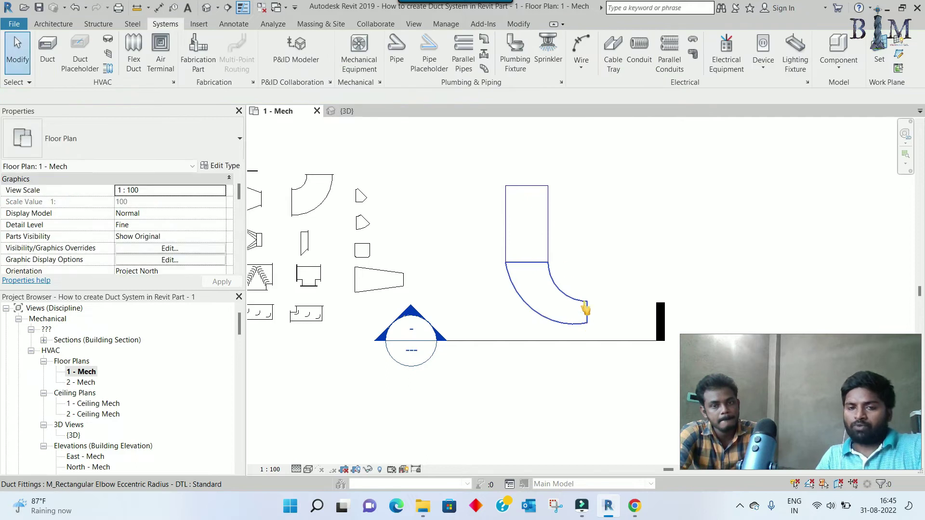
Start a duct from the elbow's smaller end, cancel it, and select the vertical duct.
click(589, 318)
right_click(591, 317)
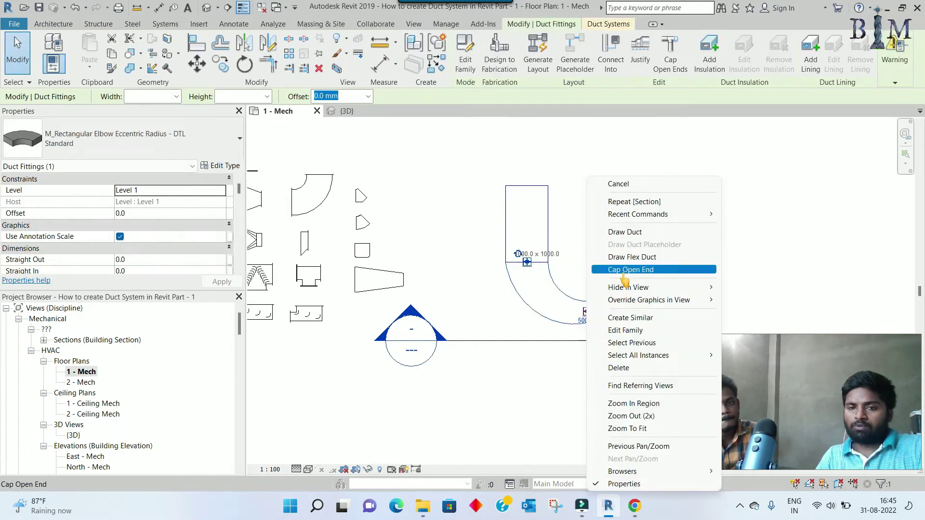
click(619, 233)
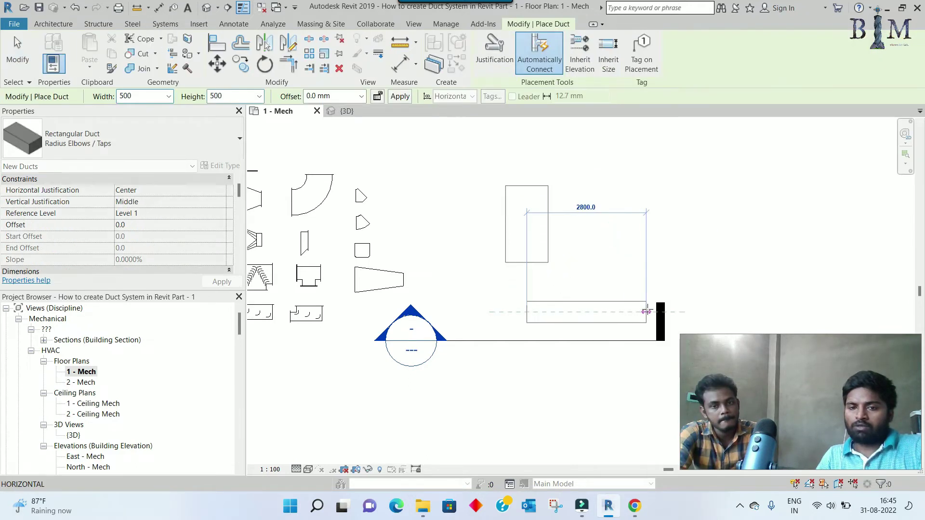
key(Escape)
key(Escape)
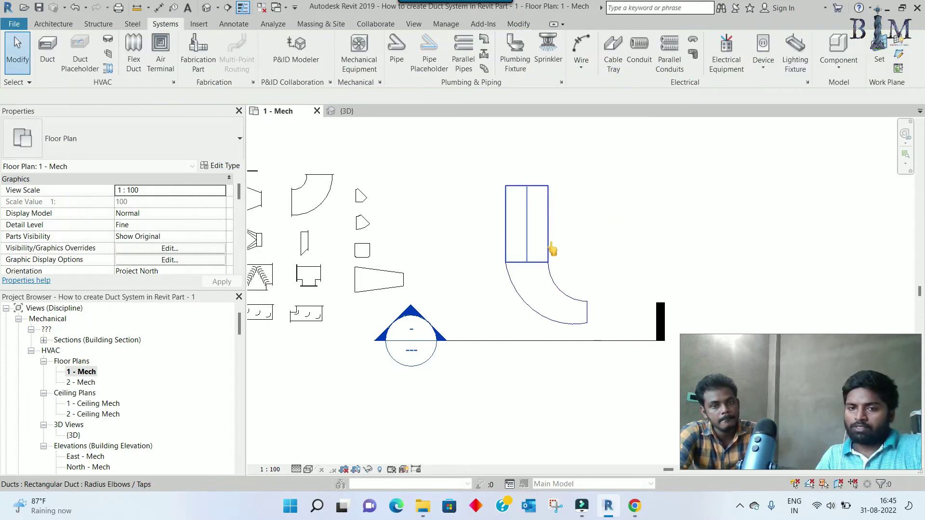
click(551, 247)
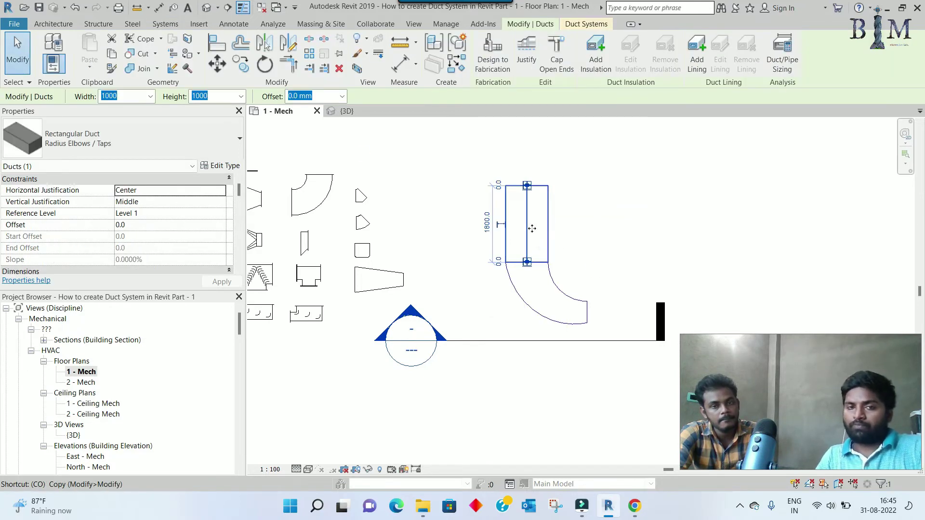
Copy the vertical duct to the right and rotate the copy 90° to horizontal.
click(241, 64)
click(526, 231)
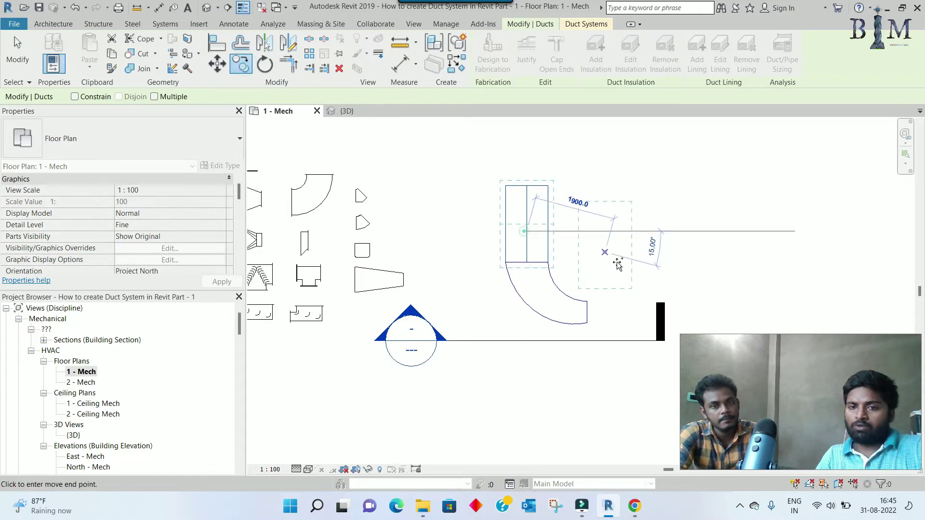
click(633, 280)
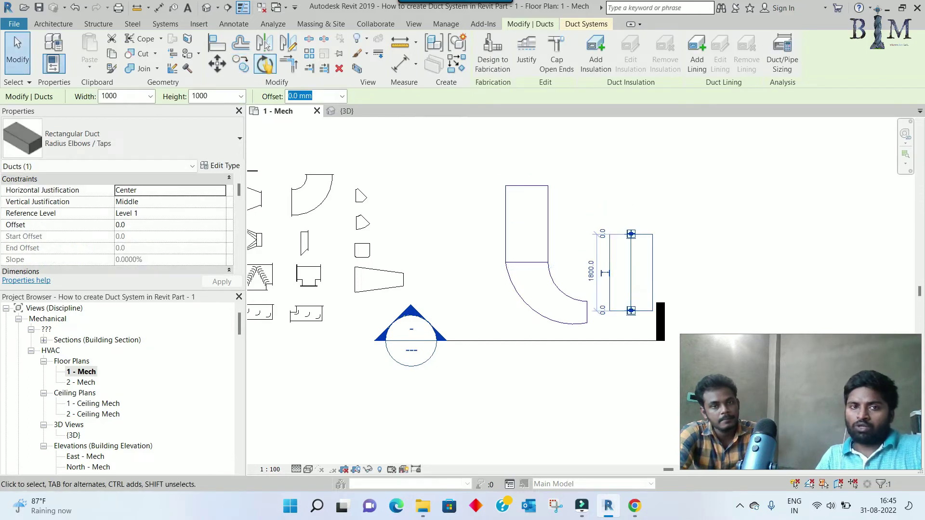
click(264, 64)
click(646, 186)
text(90)
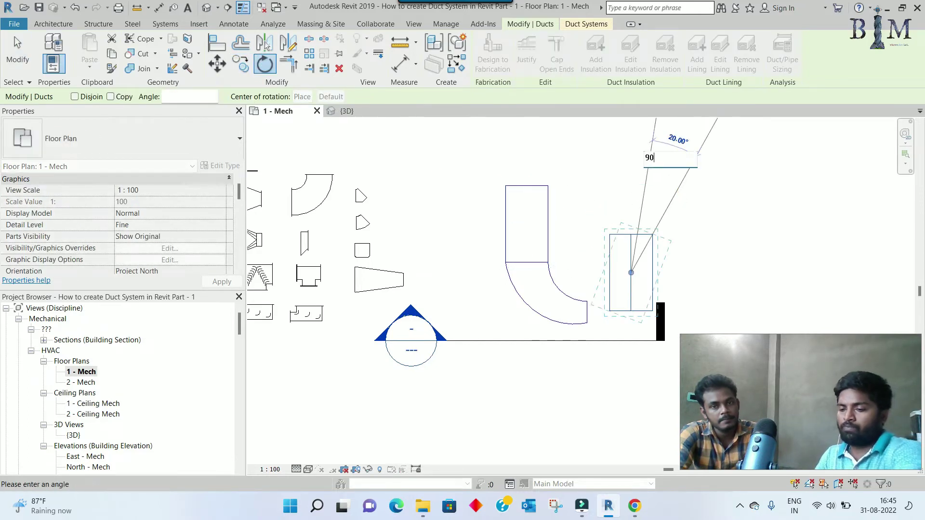
key(Return)
Resize the horizontal duct copy to 500 × 500 to match the elbow's smaller end.
scroll(469, 262, up, 1)
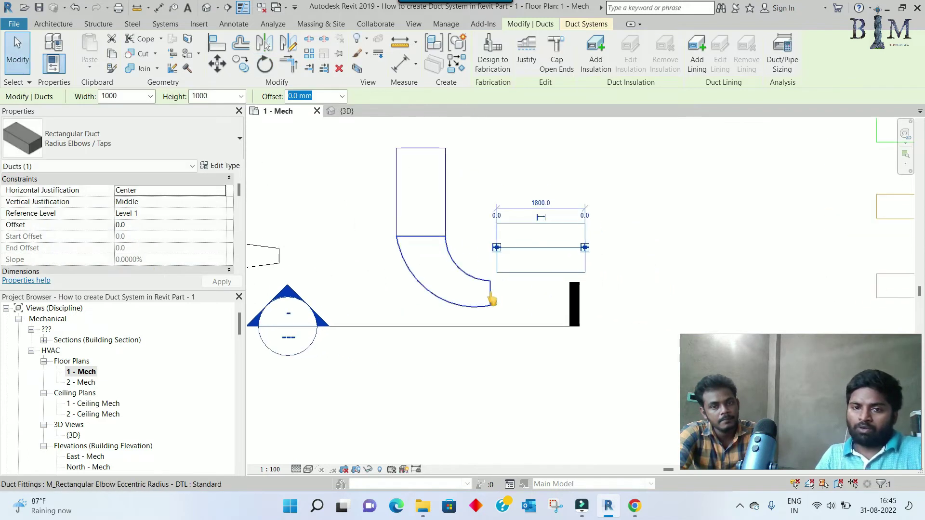
click(492, 300)
scroll(493, 303, up, 2)
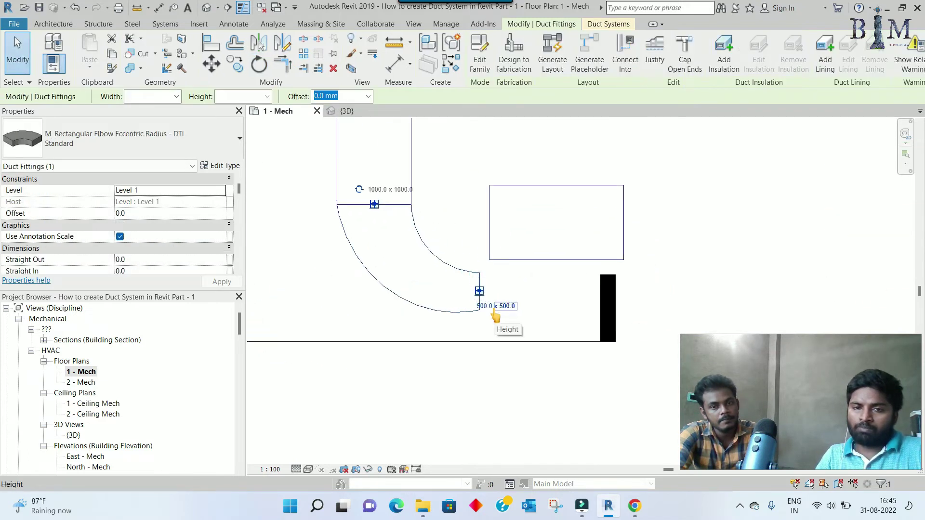
click(523, 226)
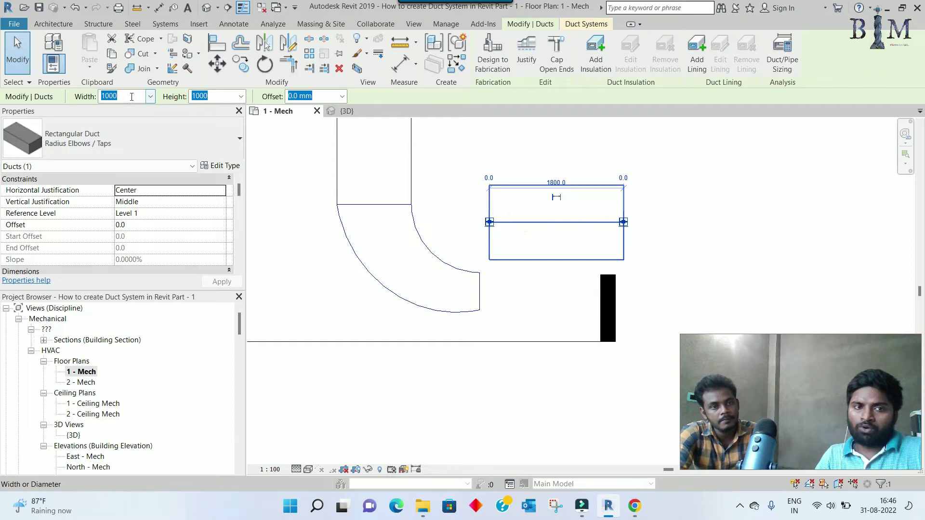
text(0)
key(Return)
click(218, 97)
text(500)
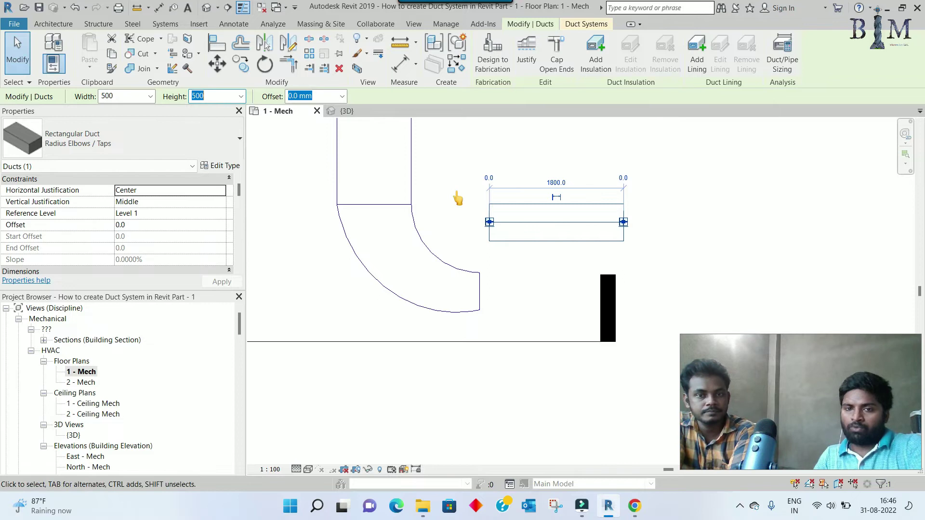
click(456, 191)
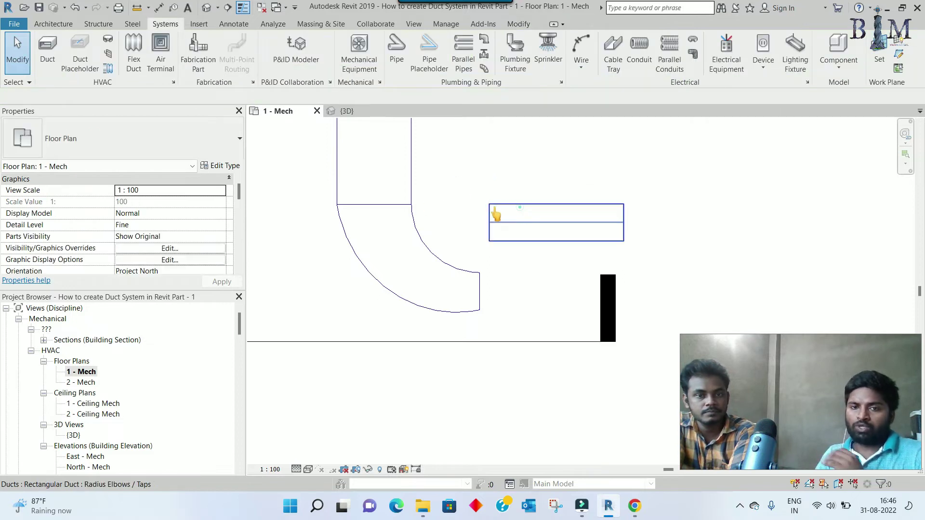
Move the resized duct so its left end joins the elbow's smaller connector.
click(520, 214)
click(489, 223)
click(479, 293)
scroll(463, 314, down, 2)
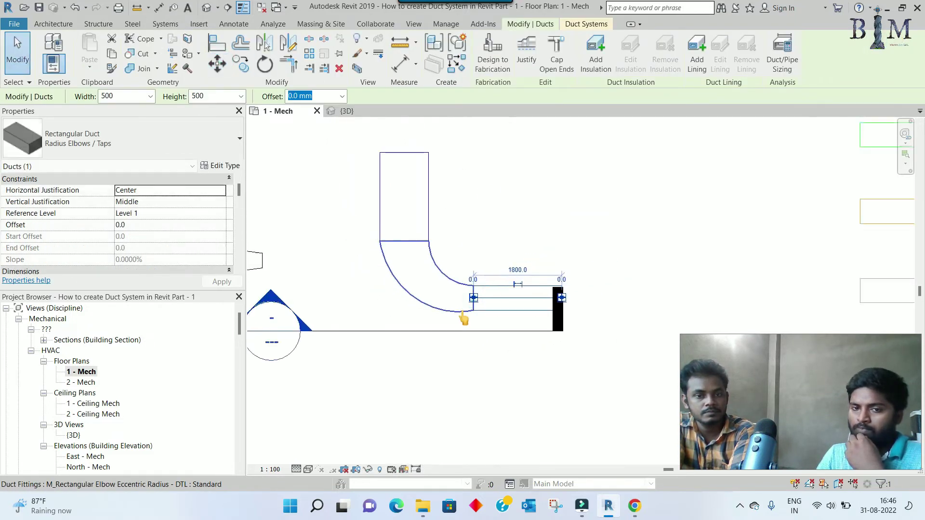
click(457, 323)
Open Section 2 at fine detail, change its visual style, and widen the crop rightward.
right_click(465, 326)
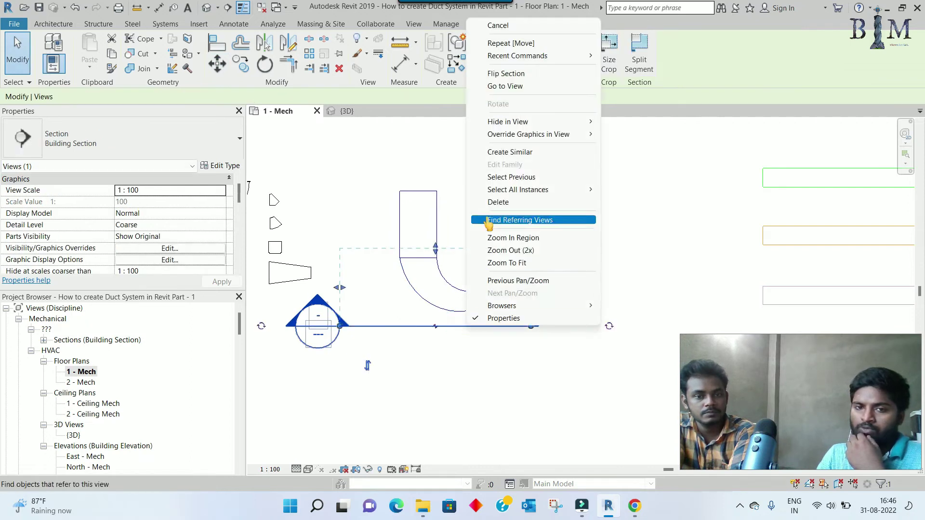
click(506, 85)
scroll(457, 265, down, 3)
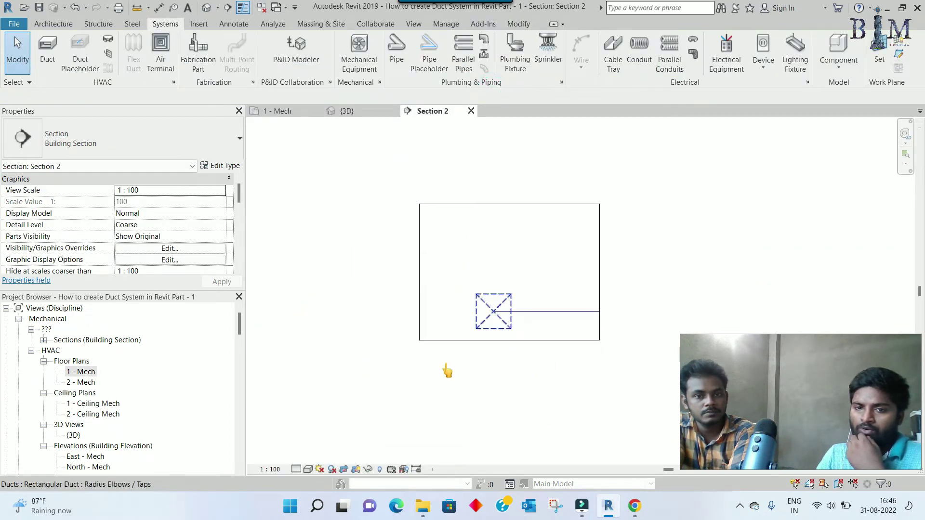
click(296, 469)
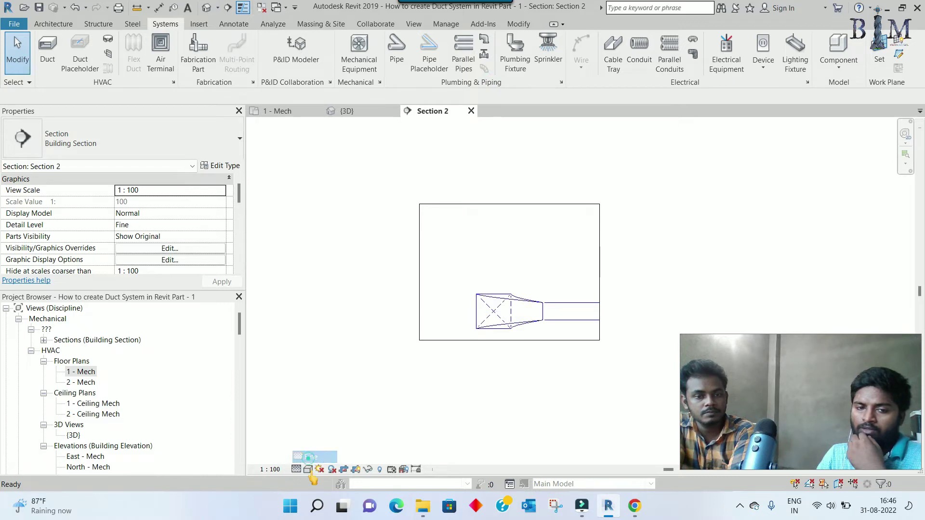
click(309, 469)
click(326, 395)
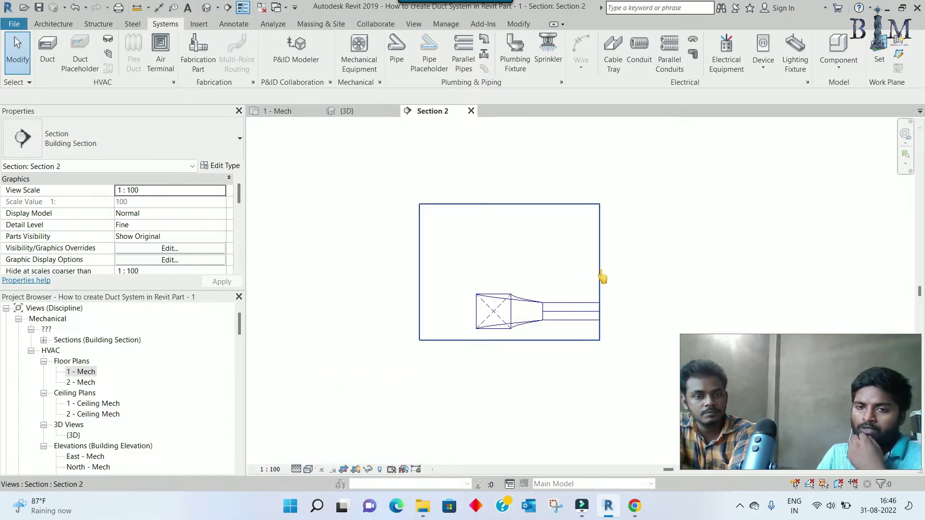
click(600, 272)
drag(600, 273, 708, 272)
Select the transition fitting, inspect its connector end, then clear the selection.
scroll(530, 299, up, 3)
click(515, 287)
scroll(515, 287, up, 2)
scroll(549, 316, up, 1)
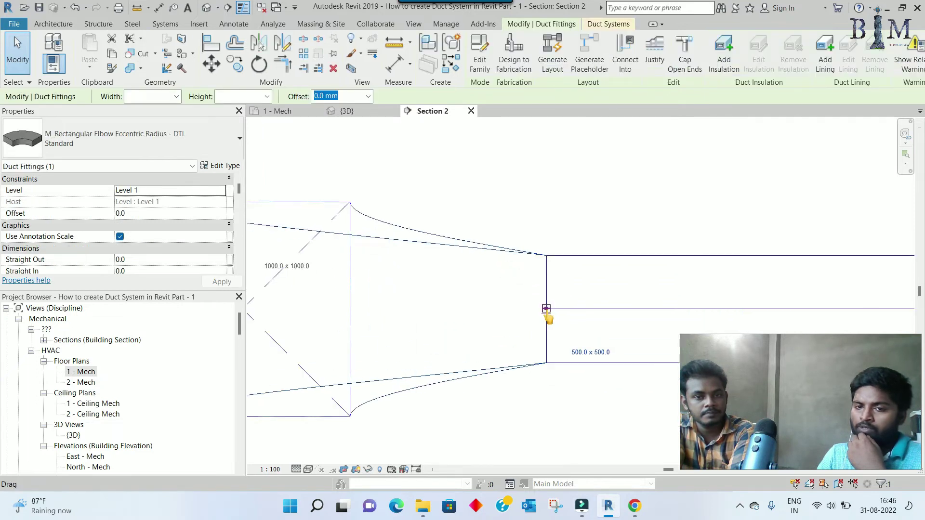
key(Escape)
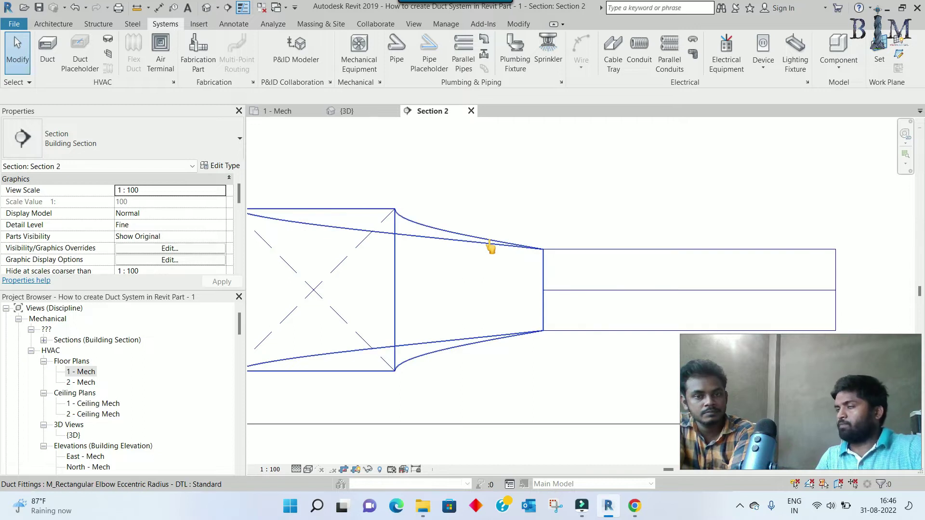
click(516, 246)
scroll(543, 289, up, 1)
scroll(543, 289, up, 1)
click(543, 289)
key(Escape)
scroll(544, 296, down, 2)
scroll(545, 296, down, 1)
key(Escape)
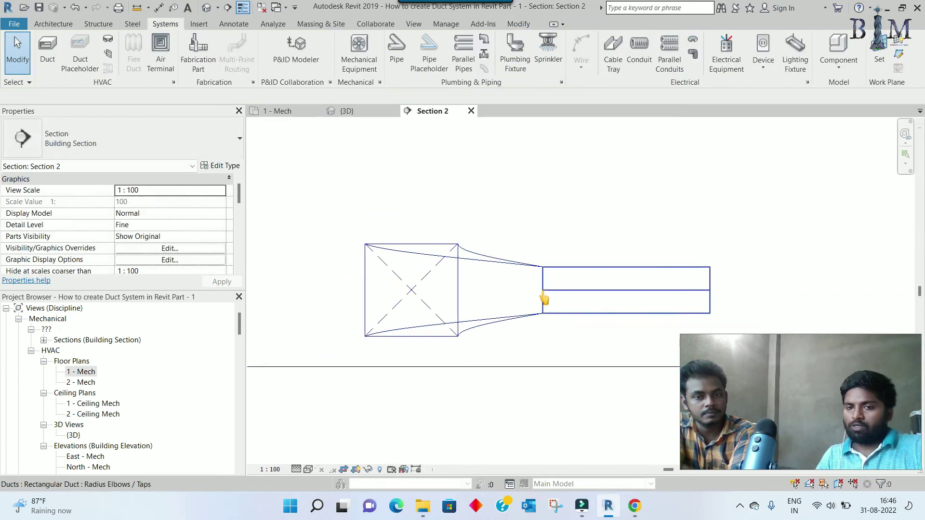
Tab-select the whole connected duct network and show it in the {3D} view.
key(Tab)
click(543, 299)
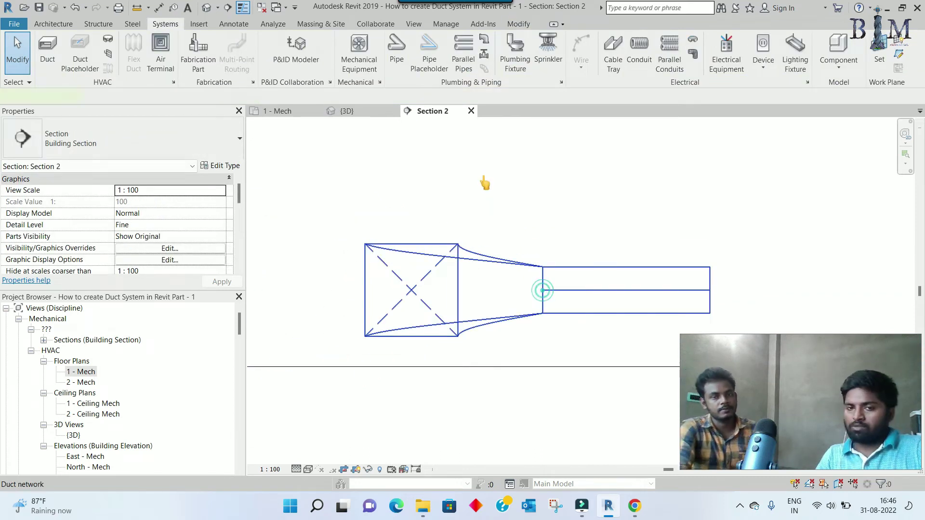
click(348, 111)
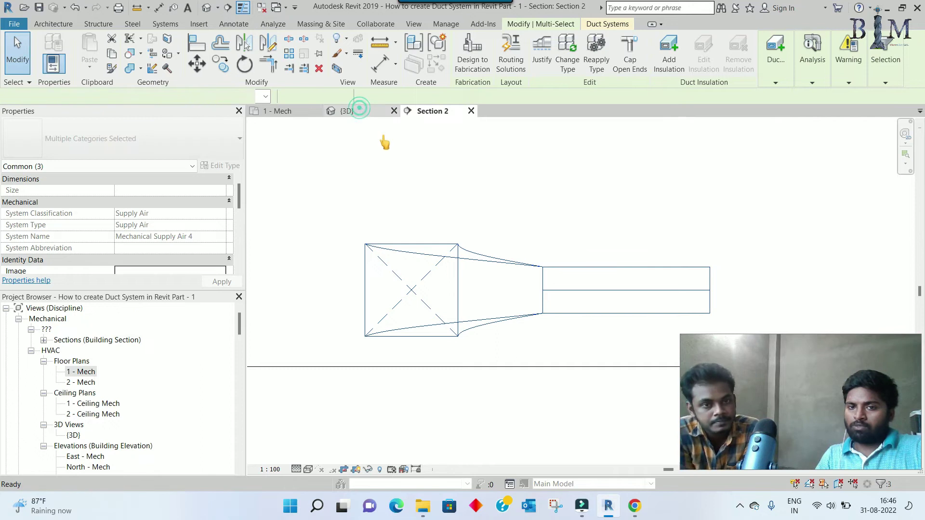
Orbit the 3D view to see the duct run side-on, then return to Section 2.
shift+middle_drag(491, 316, 462, 398)
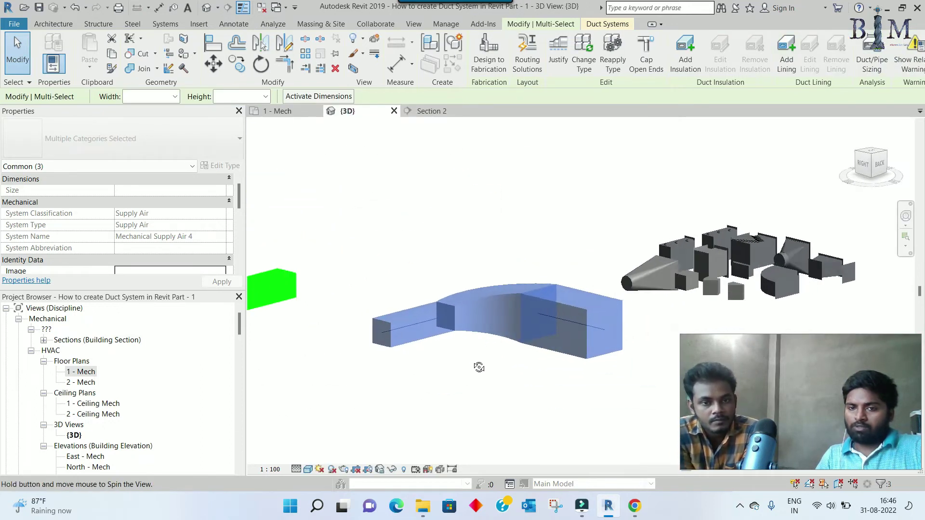
key(Escape)
shift+middle_drag(518, 355, 530, 310)
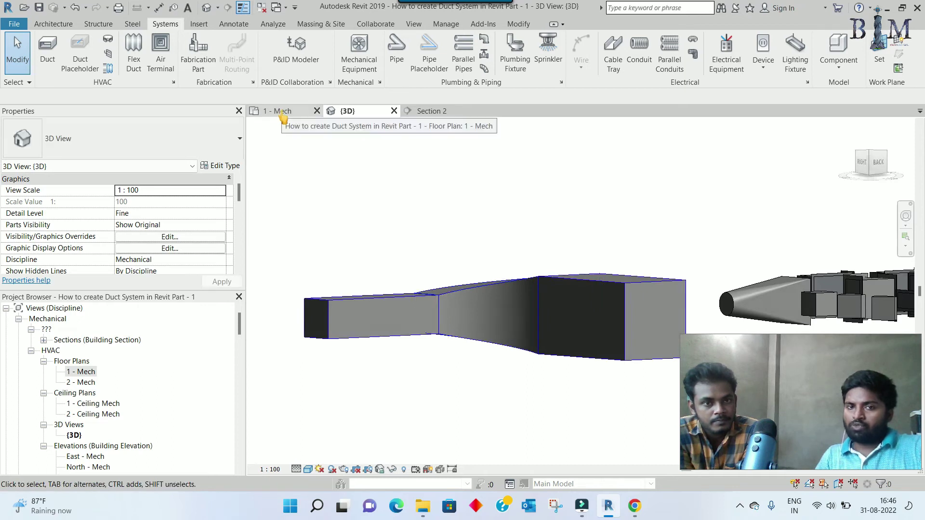
click(425, 116)
scroll(496, 250, down, 2)
scroll(467, 289, up, 2)
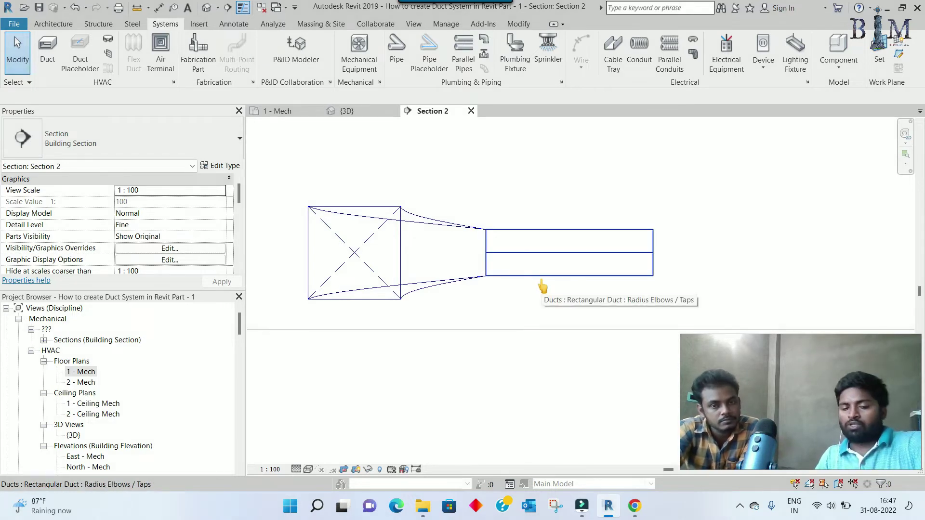
Draw a horizontal detail line (DL) along the elbow's bottom edge.
key(d)
key(l)
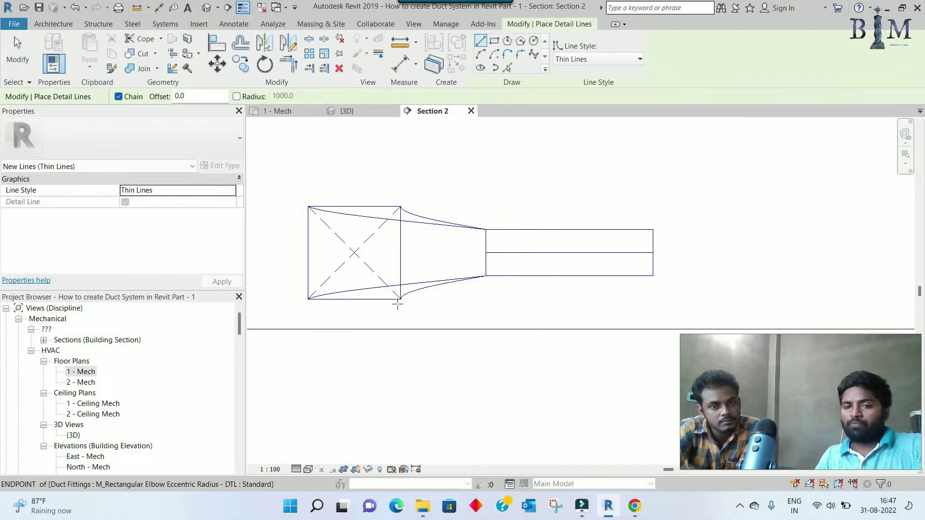
click(401, 300)
click(652, 299)
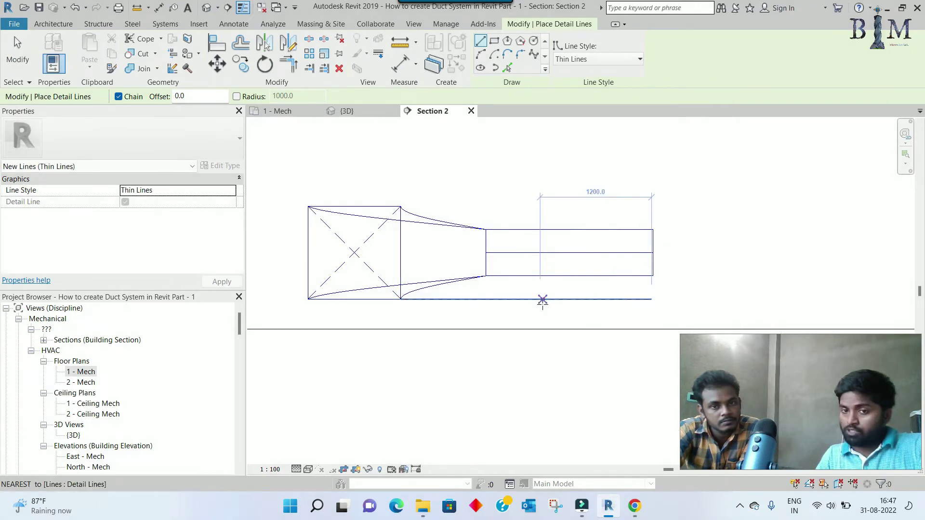
key(Escape)
scroll(542, 300, up, 2)
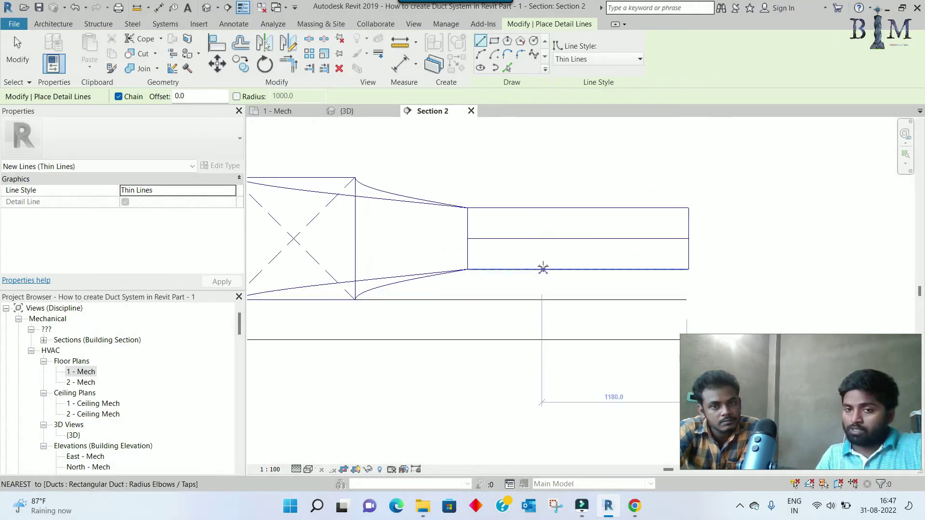
click(543, 267)
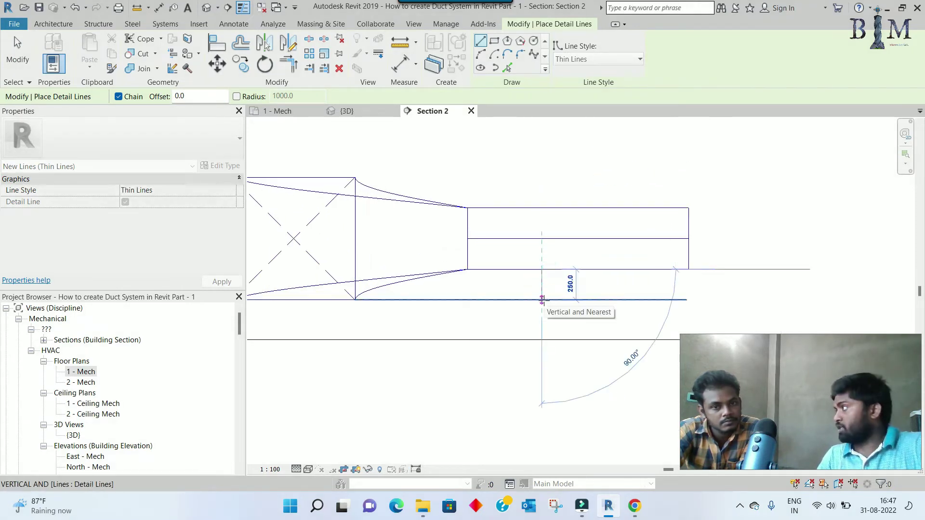
key(Escape)
key(Escape)
scroll(544, 303, down, 1)
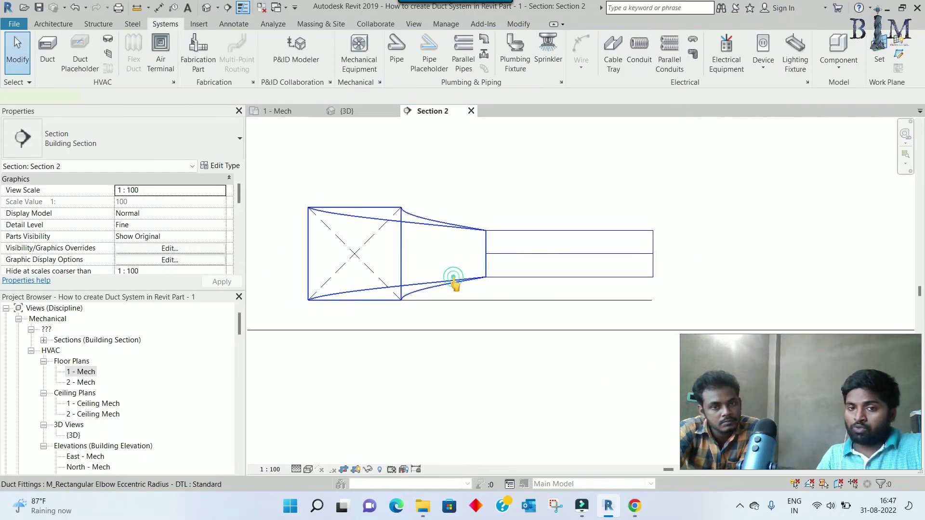
Set the eccentric elbow's Top Change to -250 in Properties, then check the line beneath.
click(453, 282)
scroll(182, 237, down, 2)
scroll(183, 237, down, 2)
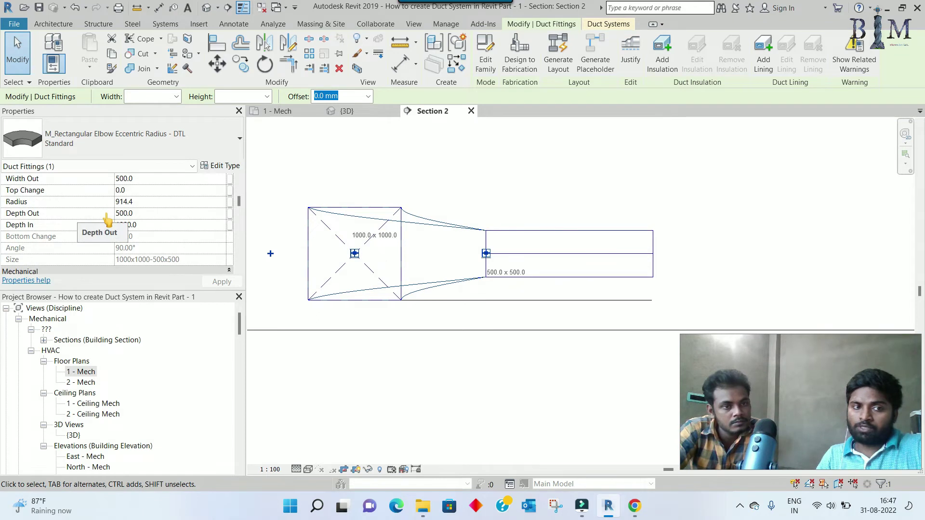
scroll(107, 220, down, 1)
scroll(107, 221, up, 2)
scroll(107, 220, up, 1)
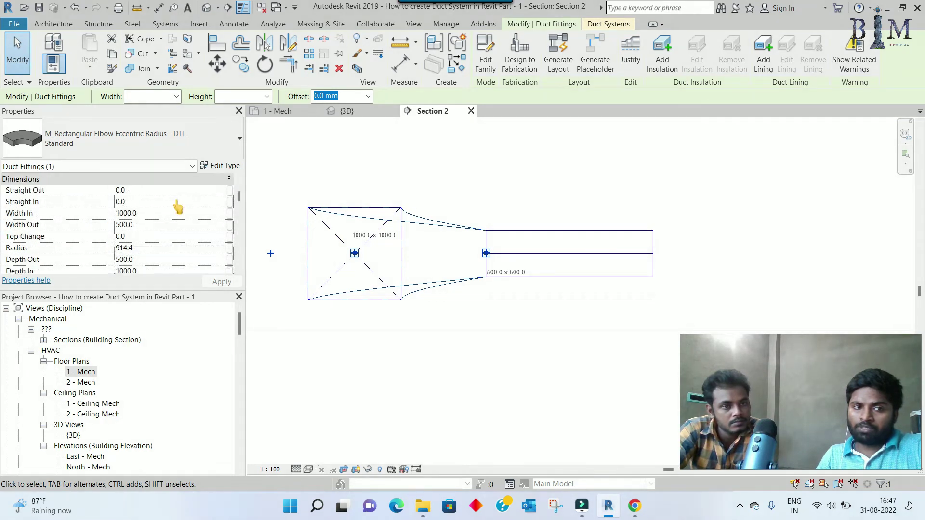
drag(239, 197, 240, 200)
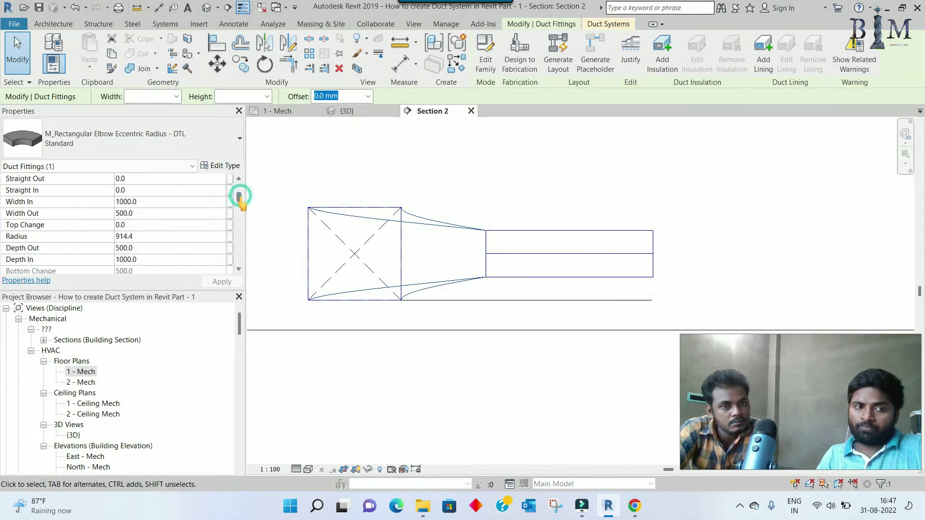
scroll(166, 231, up, 1)
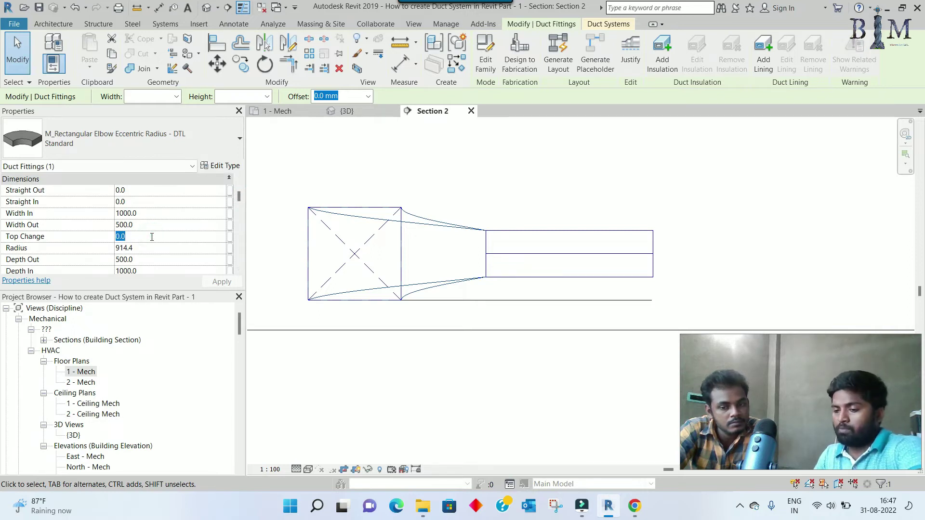
text(-250)
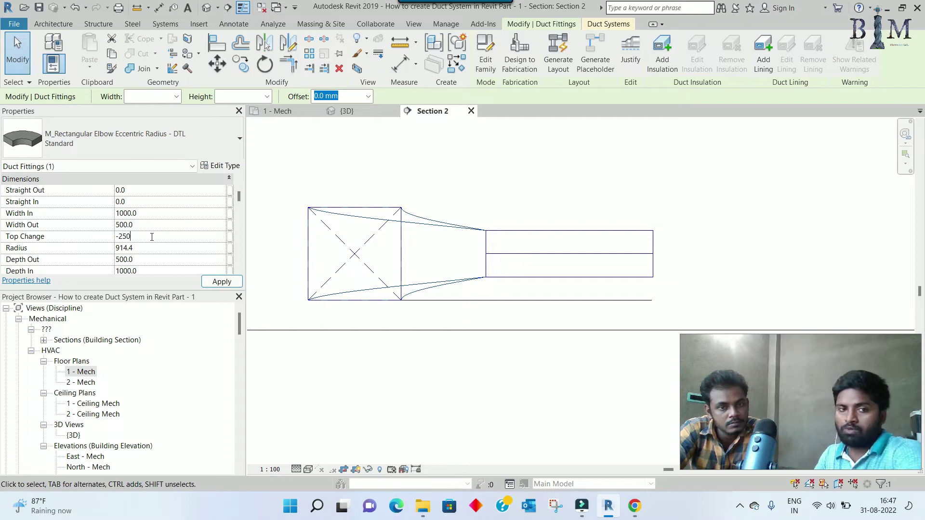
key(Return)
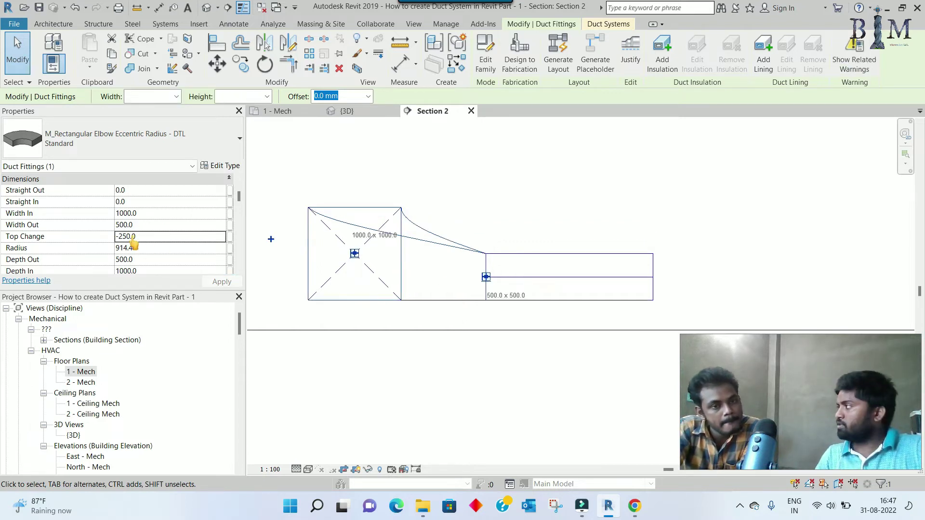
click(530, 198)
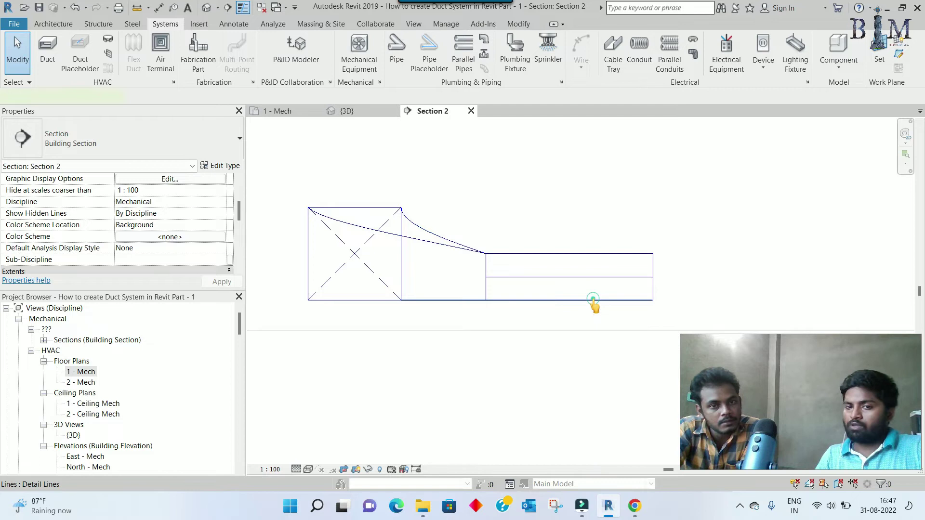
click(594, 300)
click(571, 217)
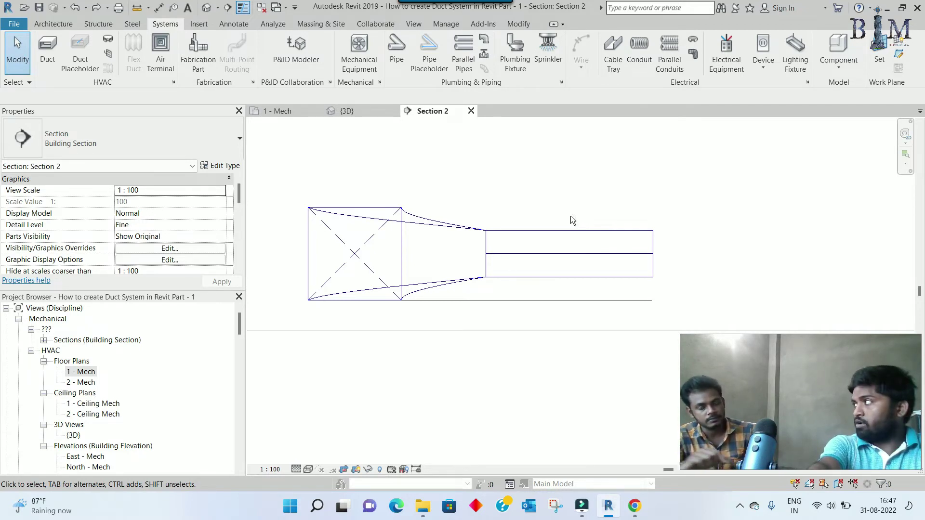
Restore the elbow's lowered outlet so the 500 × 500 duct bottom aligns with the line.
key(ctrl+z)
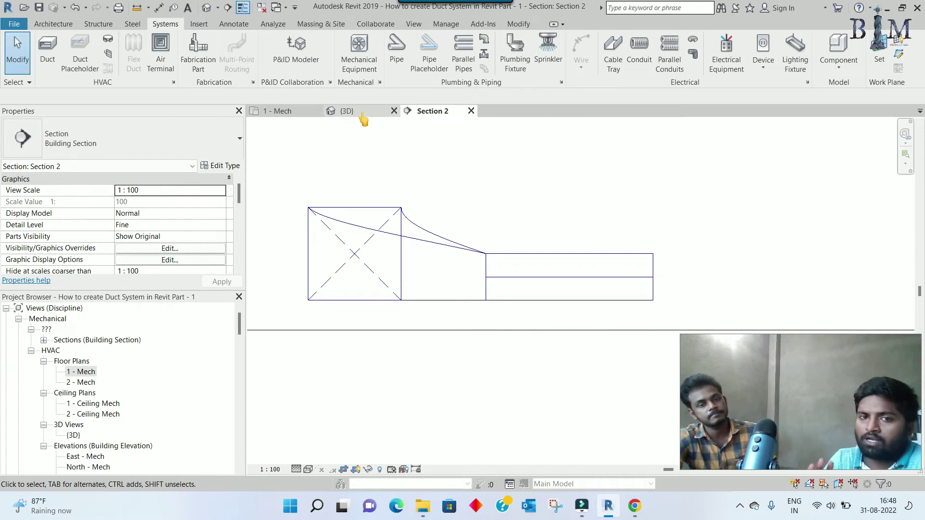
Review the lowered elbow from above in 3D, then return to the 1 - Mech plan.
click(361, 116)
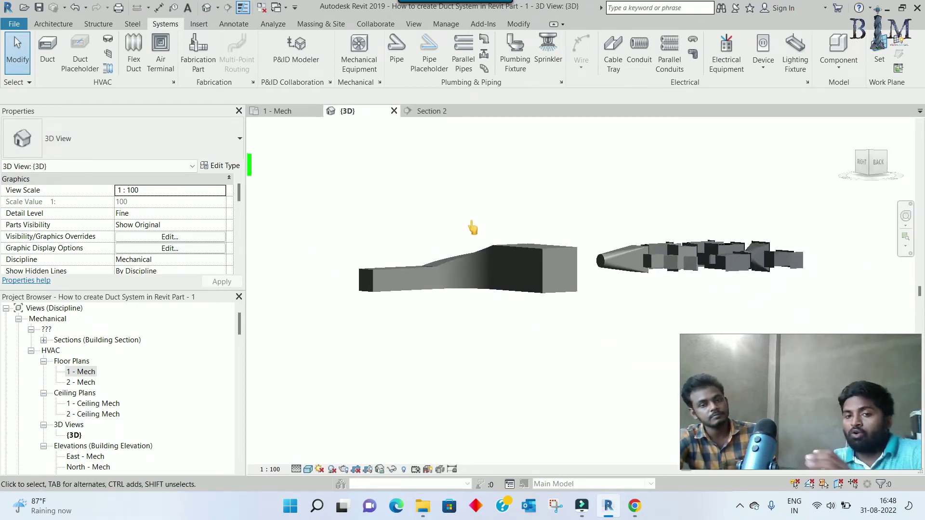
shift+middle_drag(558, 283, 534, 337)
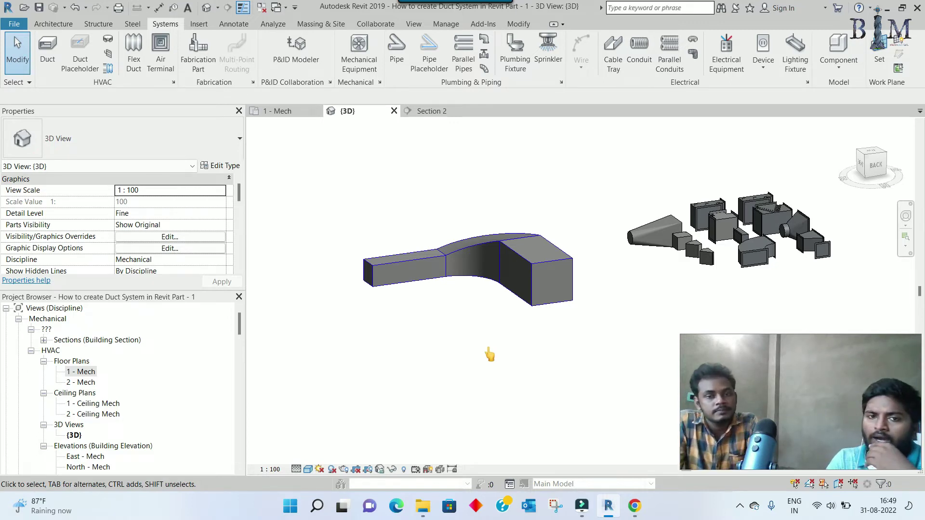
click(283, 112)
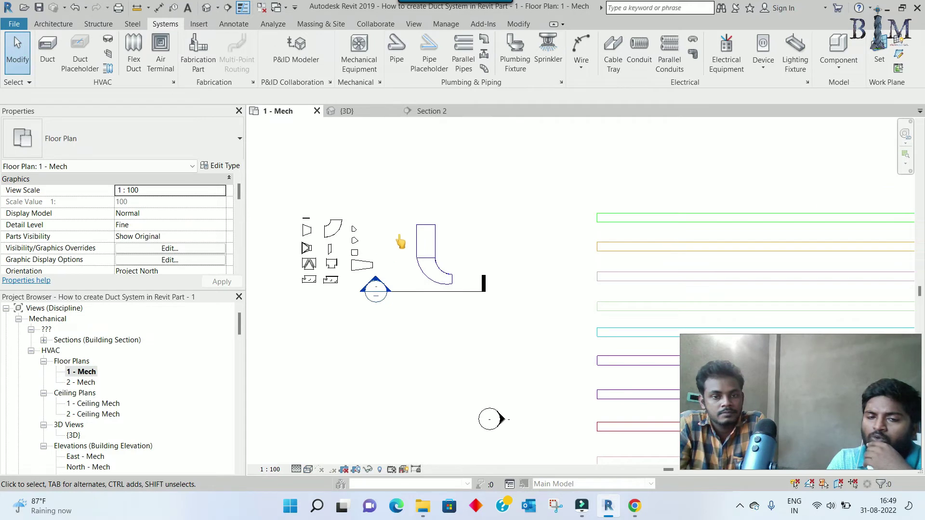
Pan and zoom to the parallel 500 × 500 duct runs and select the top SAD duct.
middle_drag(385, 259, 399, 274)
scroll(471, 285, up, 1)
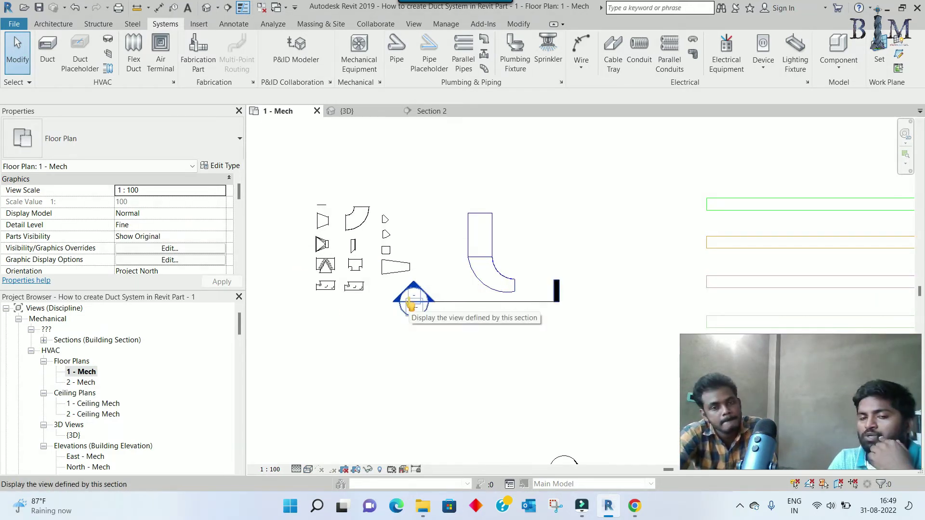
scroll(411, 303, down, 1)
scroll(355, 206, down, 4)
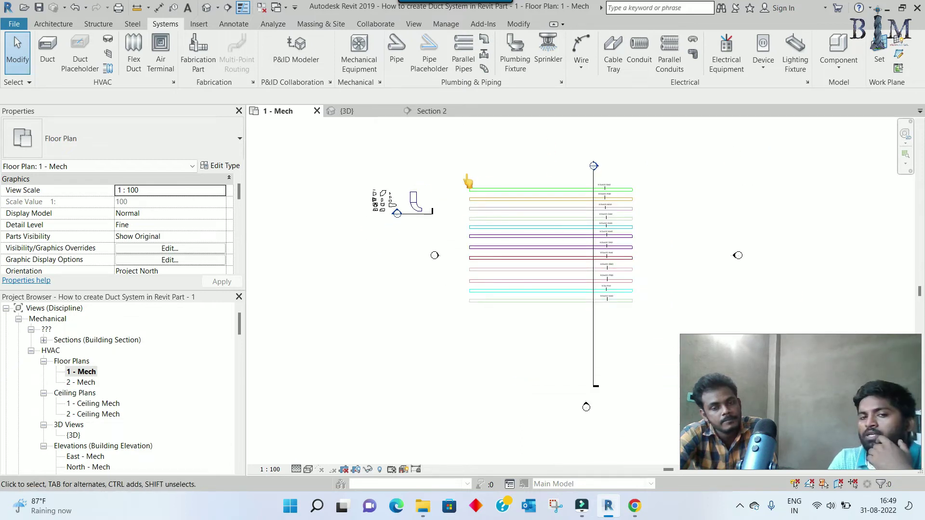
scroll(376, 195, up, 1)
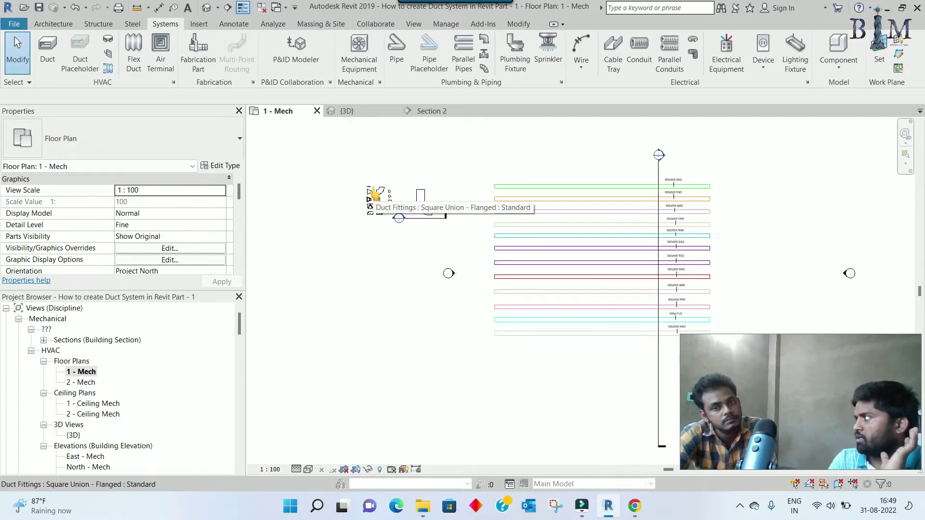
scroll(708, 190, up, 2)
middle_drag(715, 190, 639, 212)
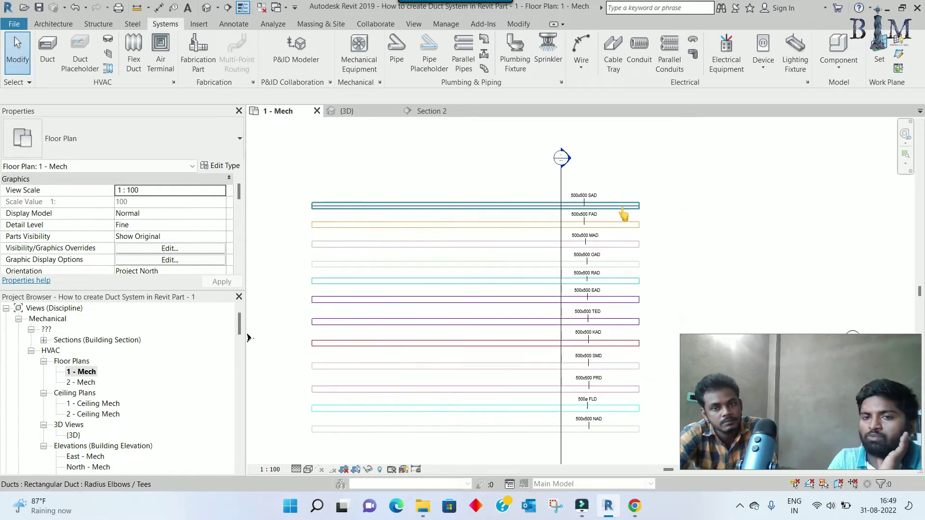
click(622, 208)
scroll(621, 208, up, 2)
scroll(616, 205, down, 2)
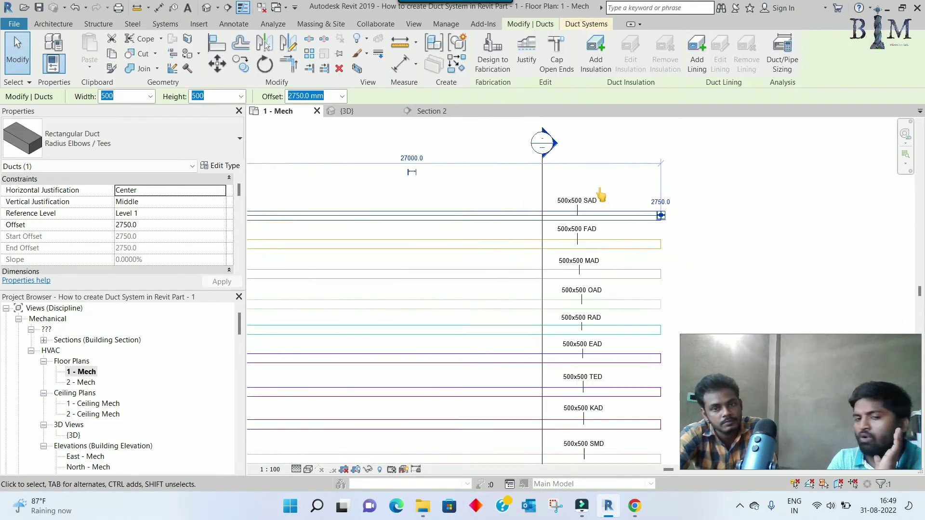
scroll(598, 193, down, 1)
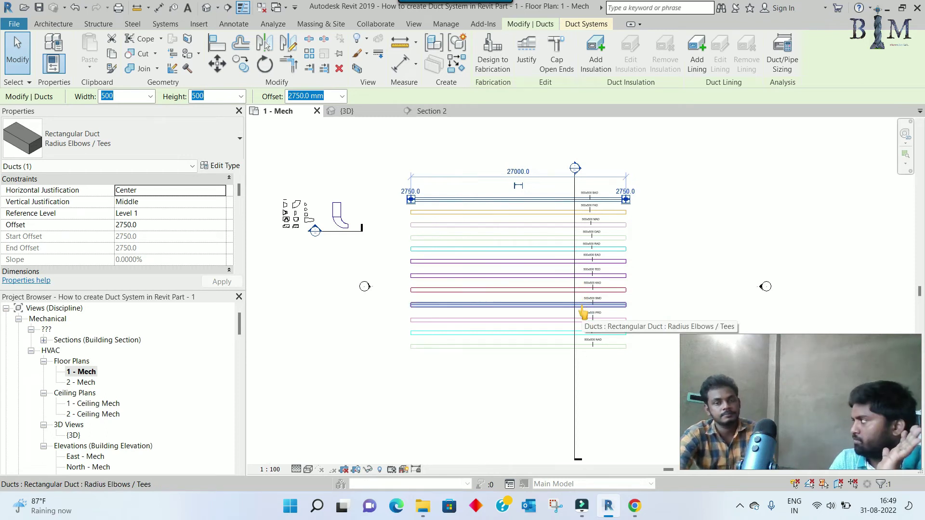
scroll(627, 202, up, 4)
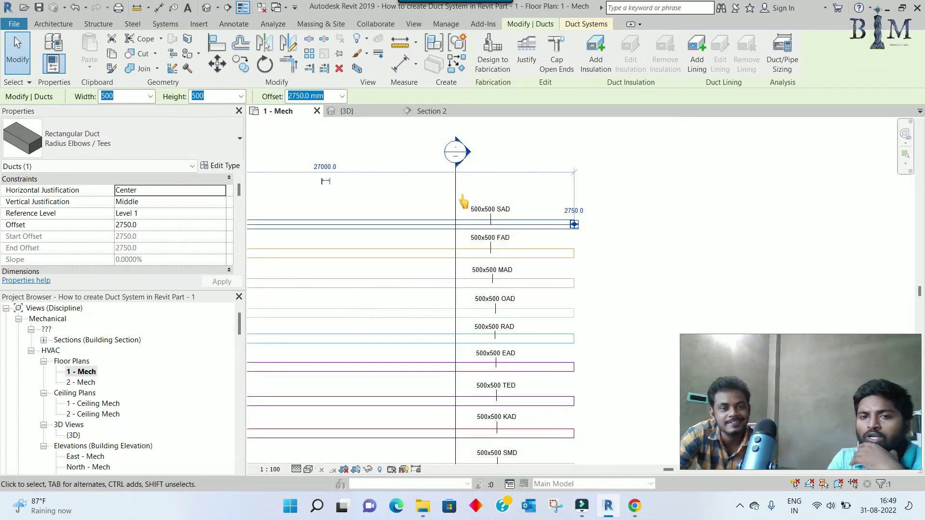
right_click(576, 230)
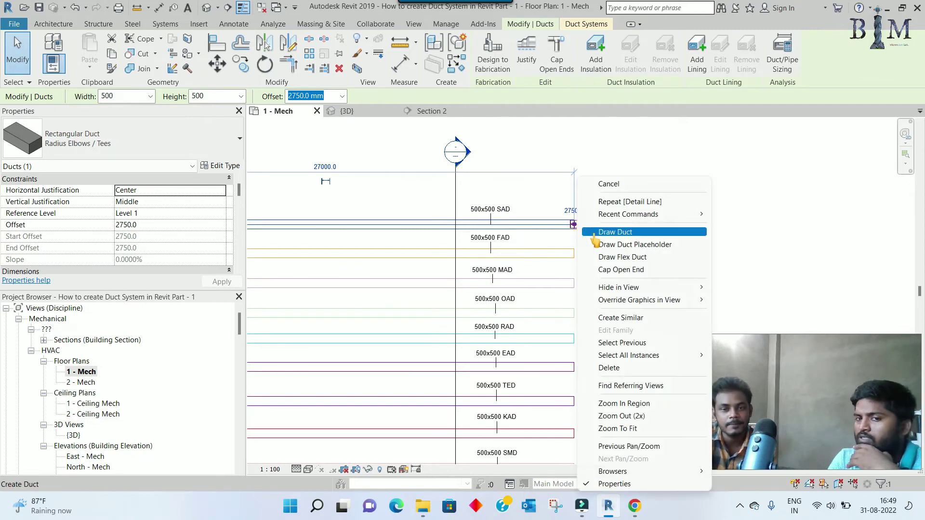
click(595, 238)
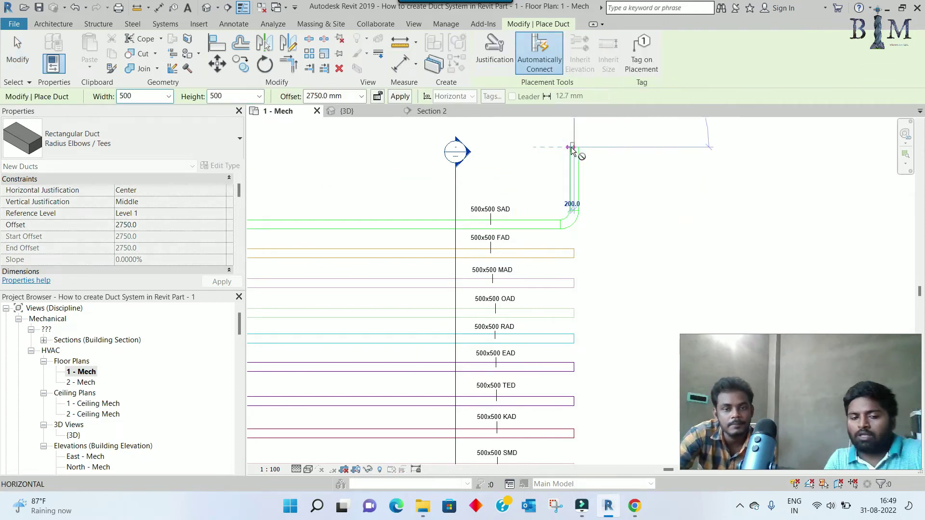
click(572, 151)
key(Escape)
key(Escape)
scroll(562, 222, up, 2)
scroll(584, 215, up, 2)
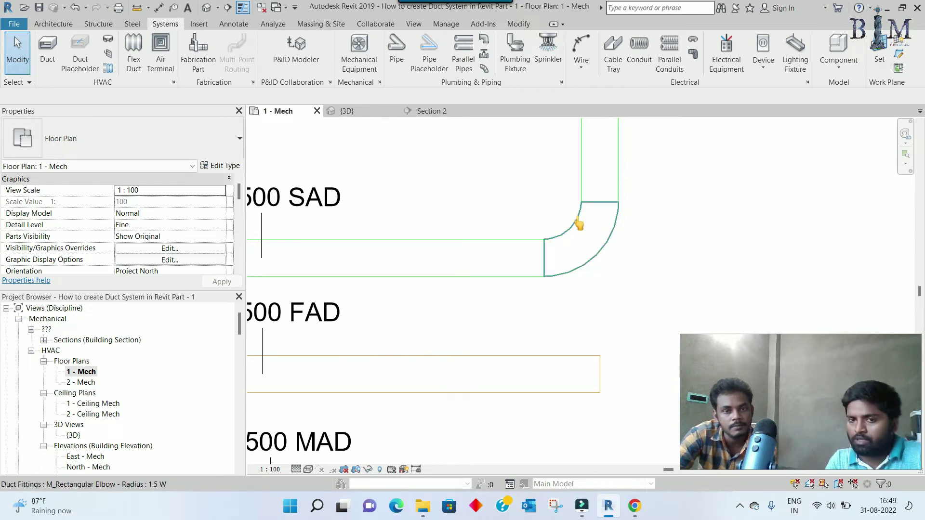
scroll(588, 264, down, 2)
scroll(589, 267, down, 2)
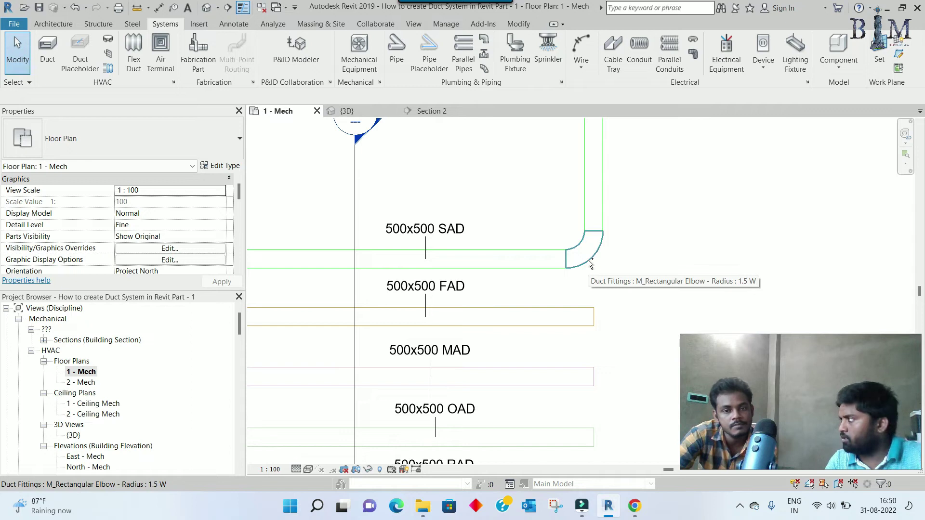
scroll(590, 264, down, 2)
key(ctrl+z)
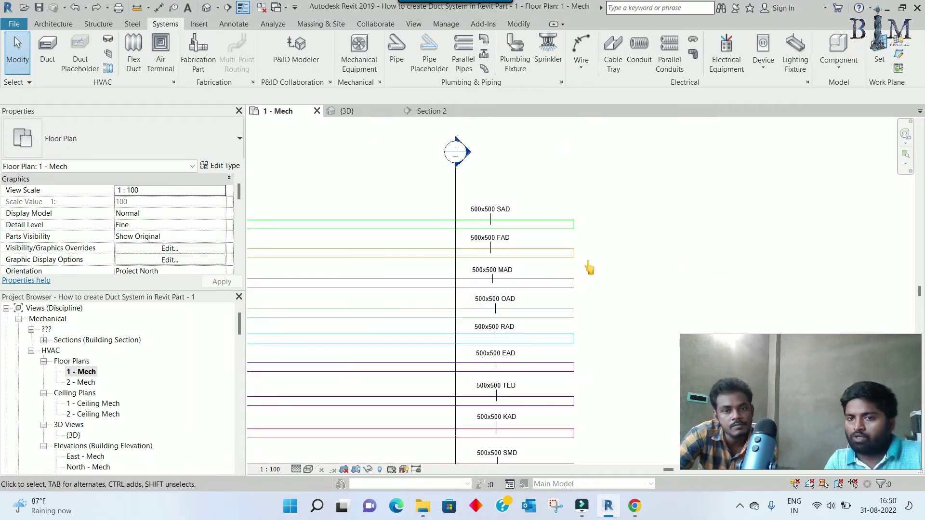
scroll(590, 269, down, 2)
scroll(589, 269, down, 2)
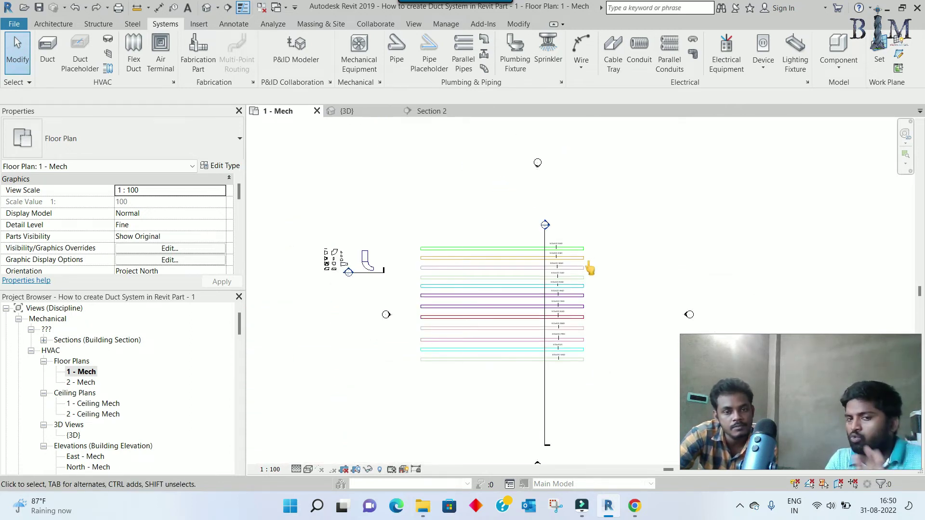
Select the top green 500 × 500 SAD duct, deselect it, then reselect it.
click(502, 250)
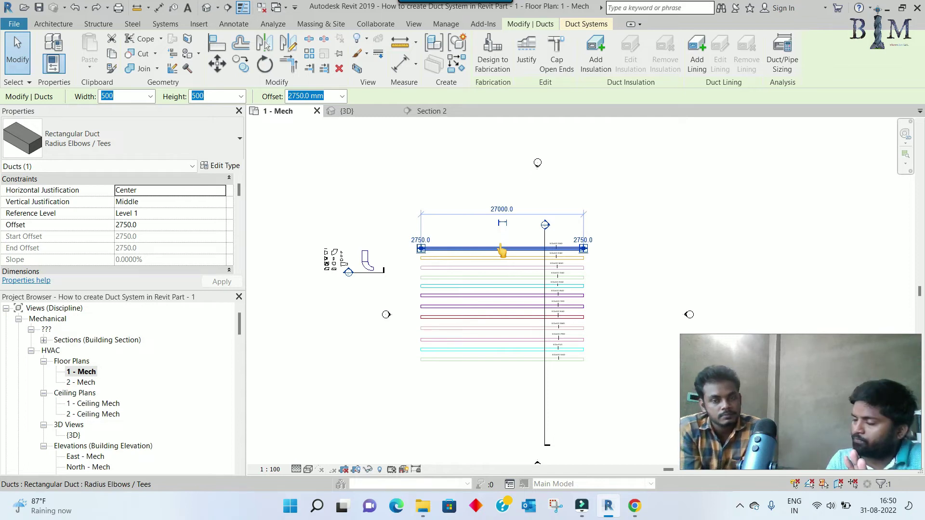
click(467, 207)
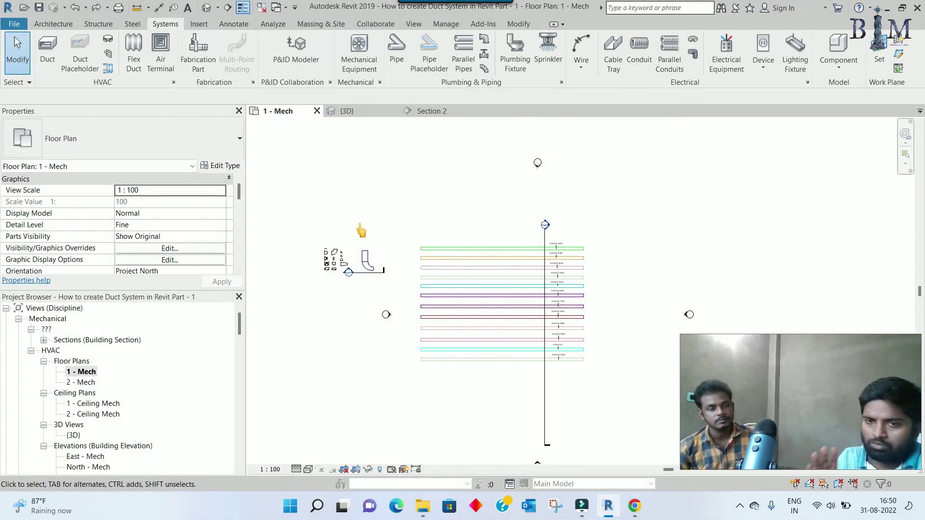
click(578, 248)
scroll(578, 249, up, 2)
Copy the 27000-long 500 x 500 SAD duct with CO and place it above the duct group.
key(c)
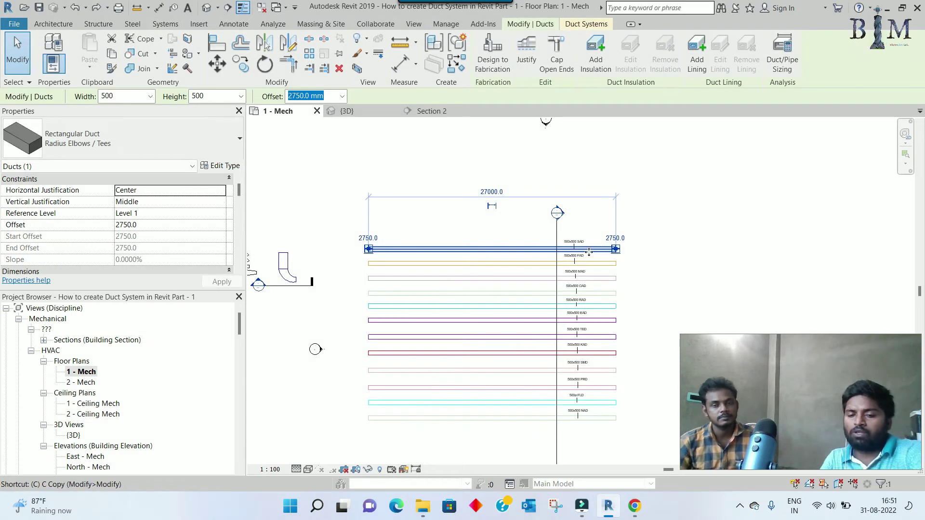
key(o)
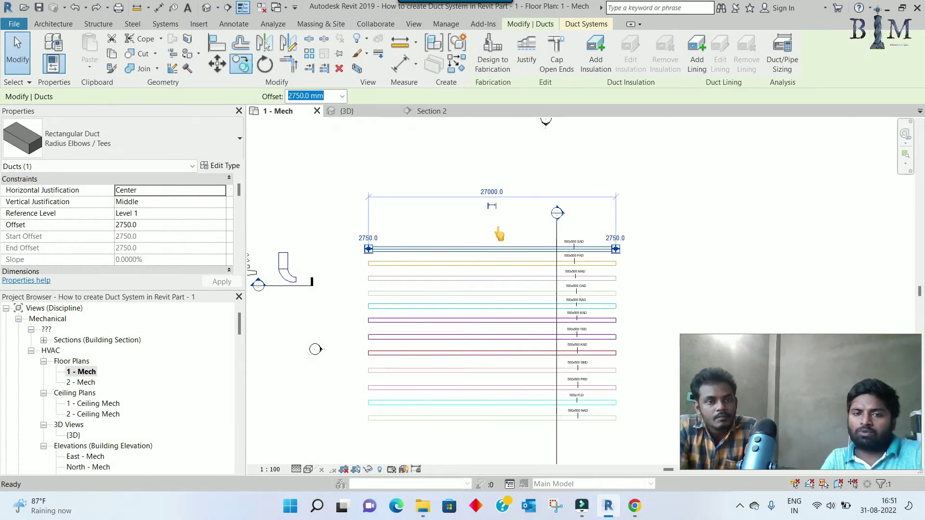
click(499, 245)
middle_drag(585, 201, 504, 259)
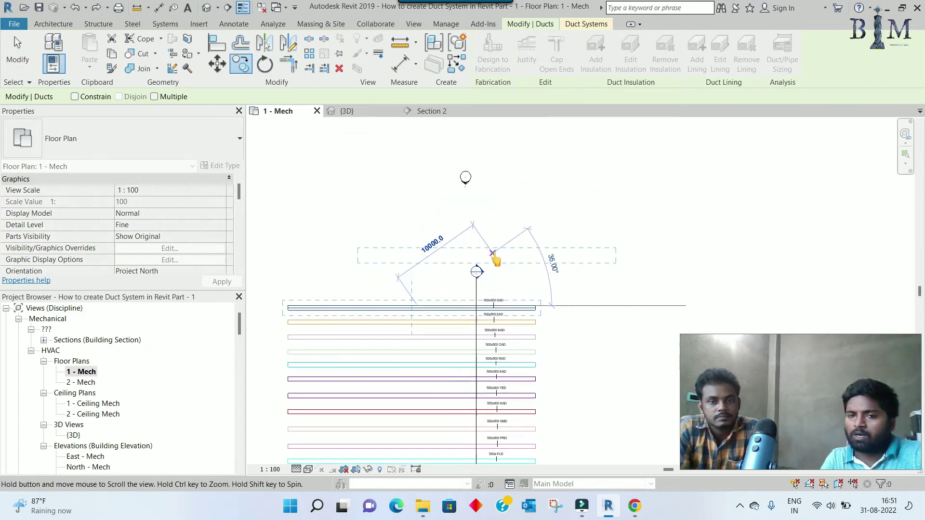
click(563, 210)
scroll(554, 205, down, 3)
scroll(554, 205, down, 2)
scroll(496, 269, up, 2)
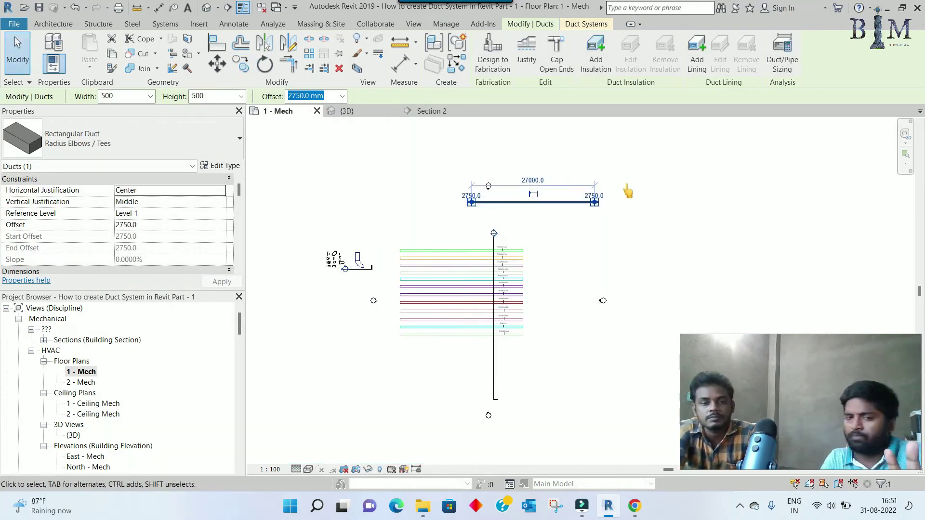
scroll(496, 268, up, 2)
Deselect, recentre the plan on the copied duct, and select it.
key(Escape)
middle_drag(494, 267, 555, 261)
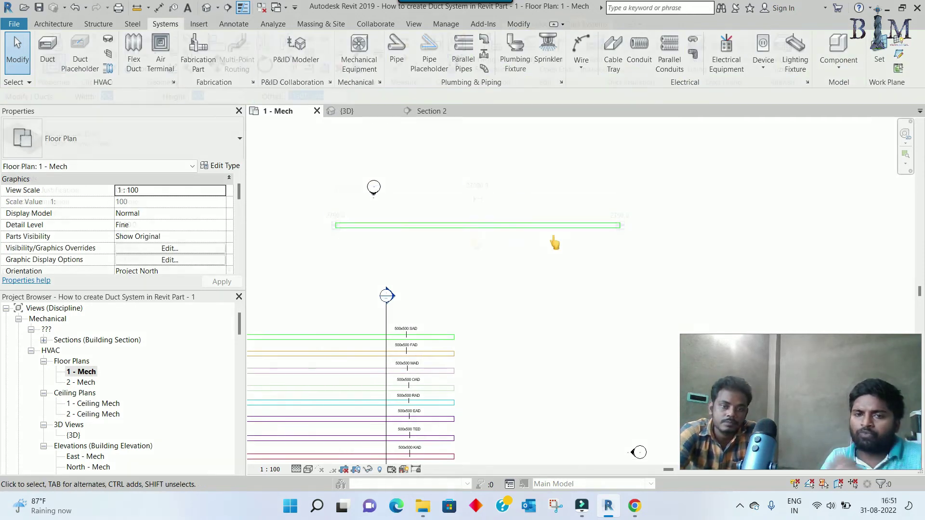
click(482, 225)
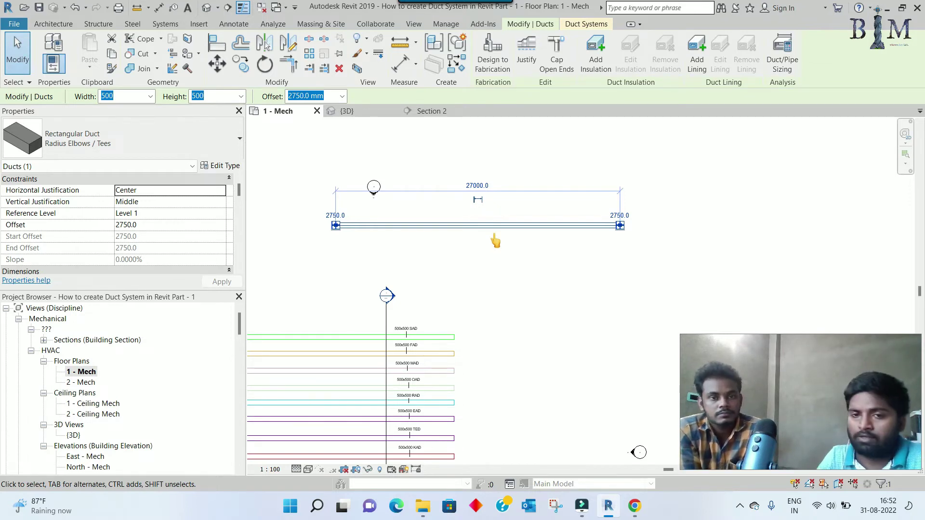
In the duct type's routing preferences, set the elbow to Rectangular Radius Elbow - Flanged: Standard.
click(220, 165)
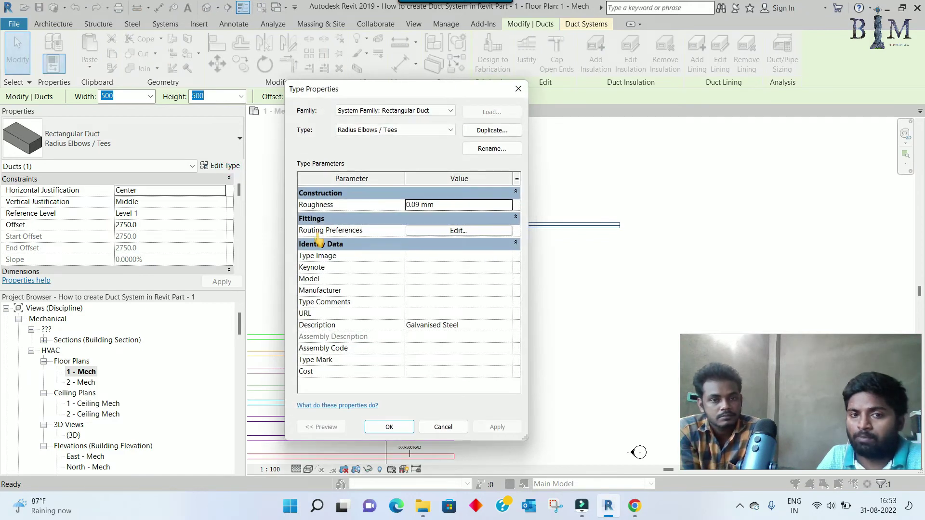
click(447, 232)
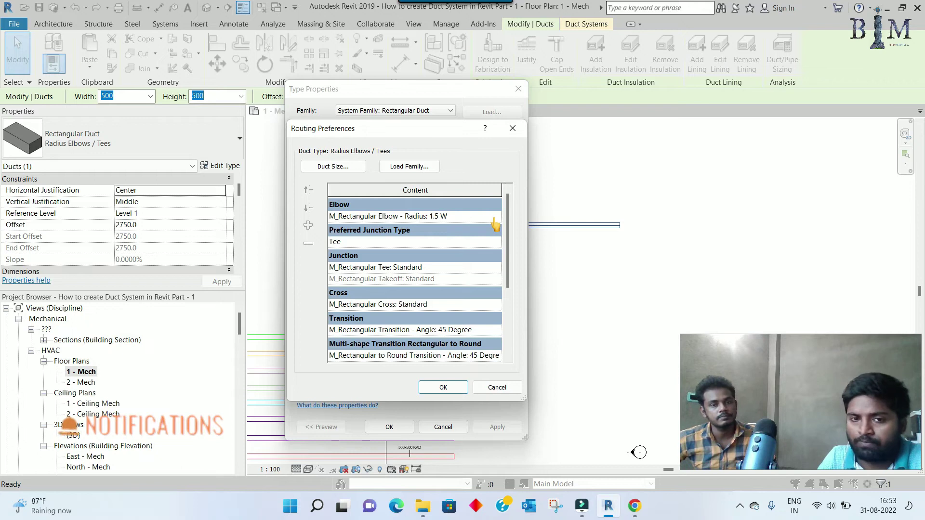
click(495, 219)
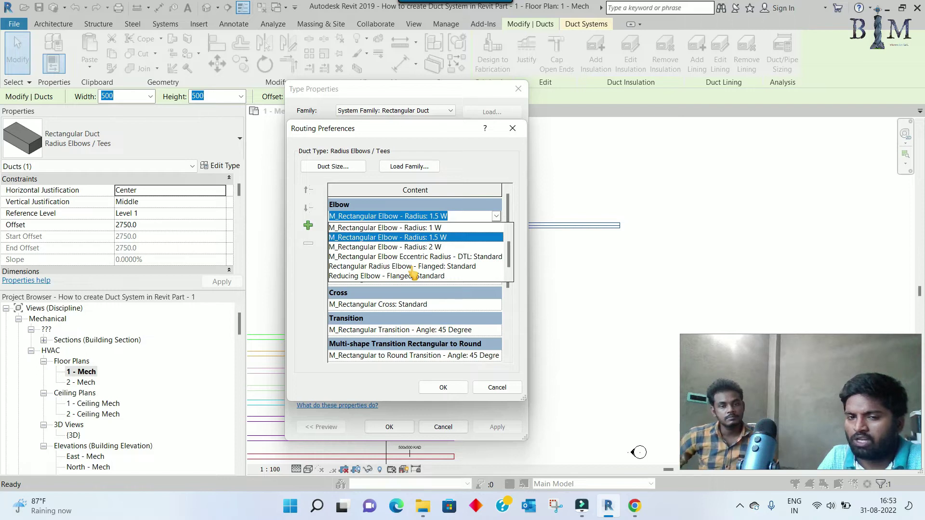
click(413, 268)
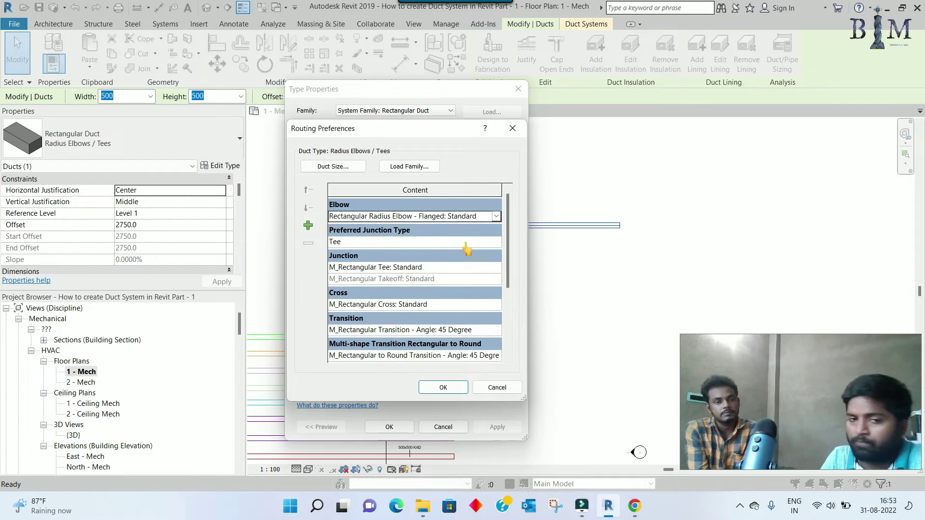
Set the preferred junction type to Tap with a flanged Rectangular Shoe Branch, keeping the standard cross.
click(496, 242)
click(346, 264)
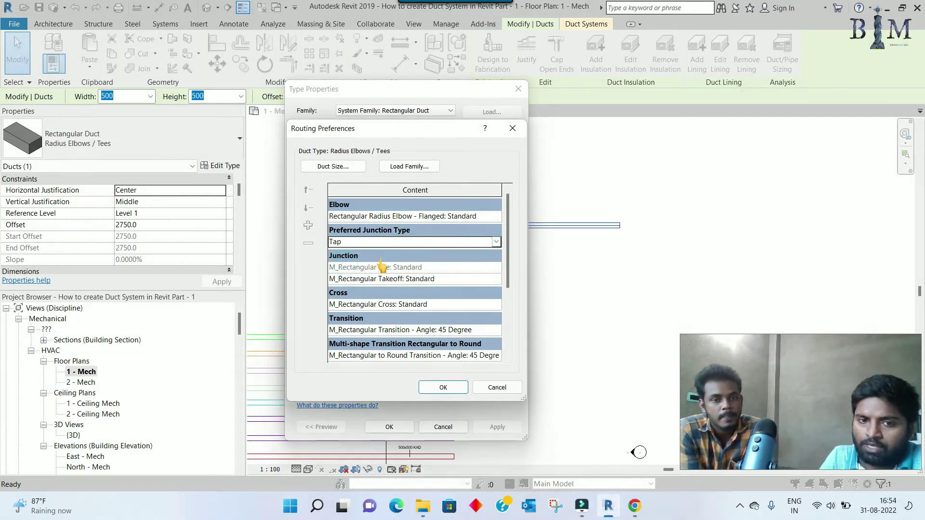
click(494, 268)
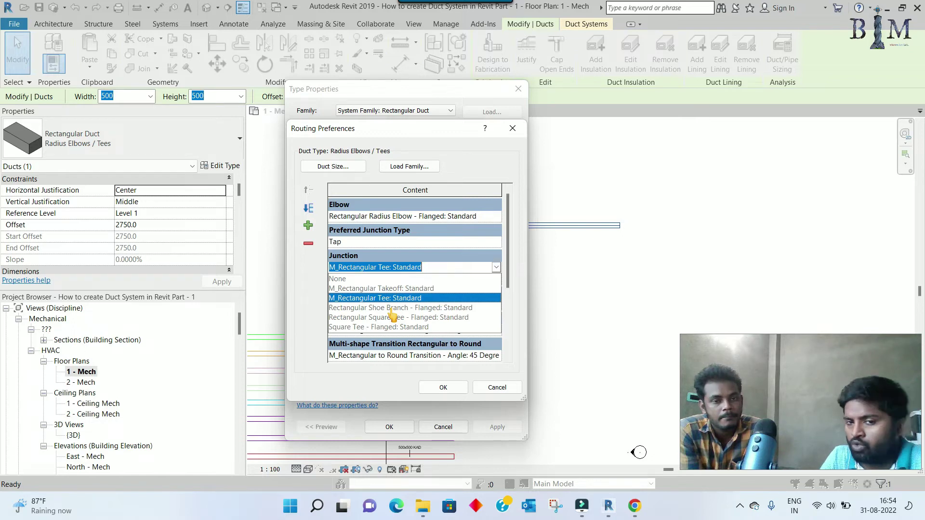
click(391, 308)
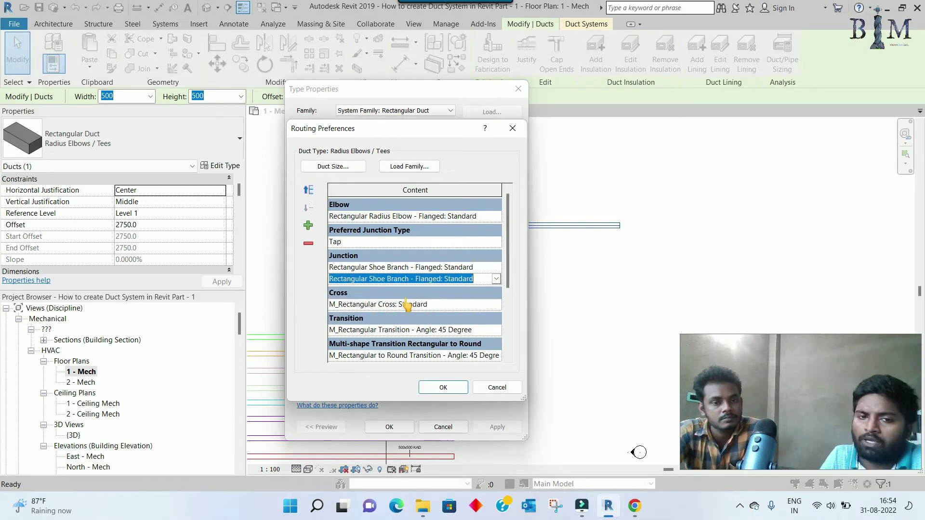
click(490, 308)
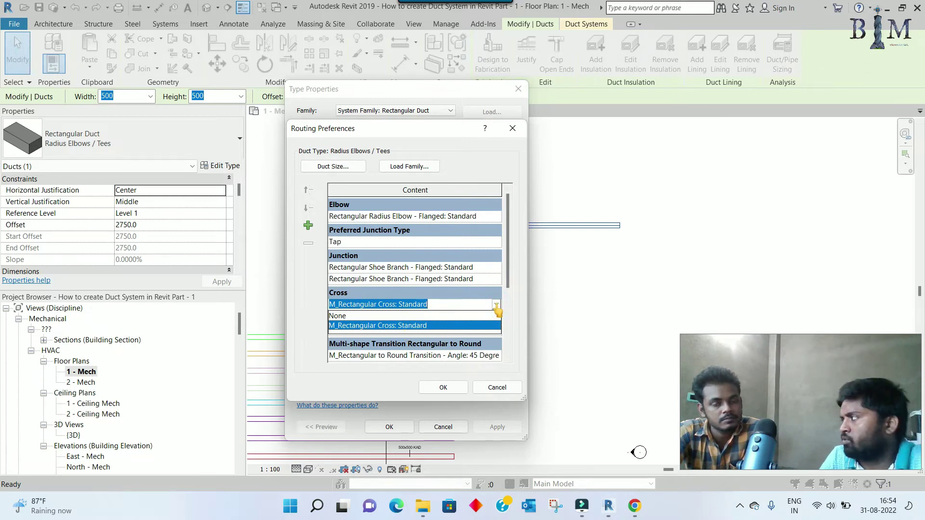
click(520, 318)
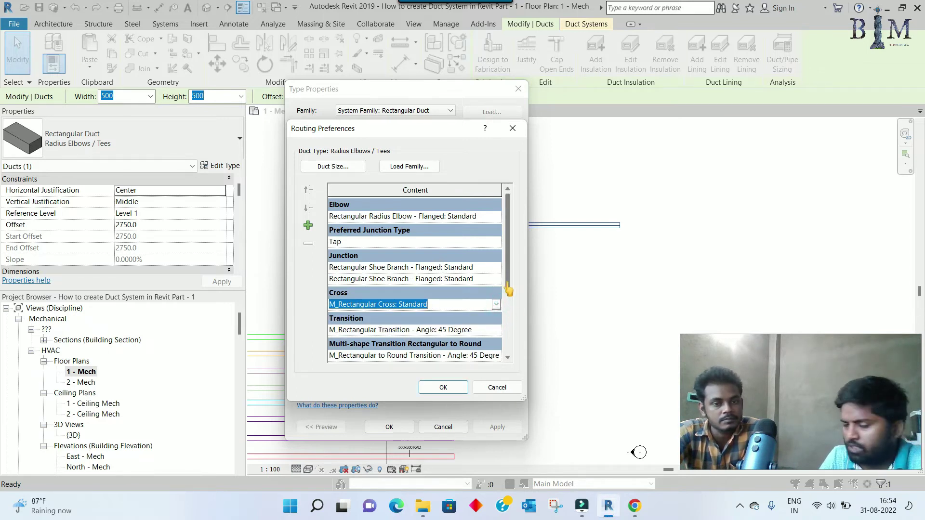
Set transitions to Square Transition - Flanged and rectangular-to-round to Square to Round - Flanged.
scroll(506, 289, down, 1)
click(498, 290)
click(496, 291)
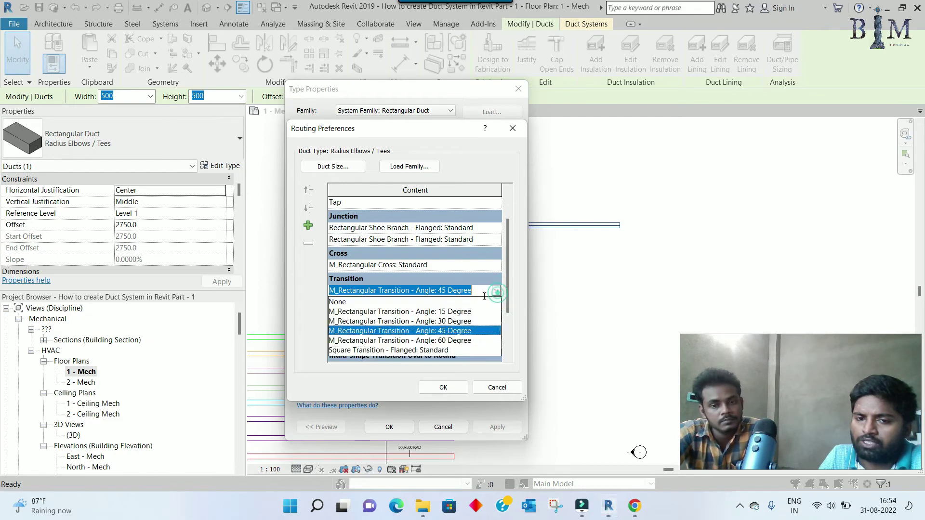
click(414, 351)
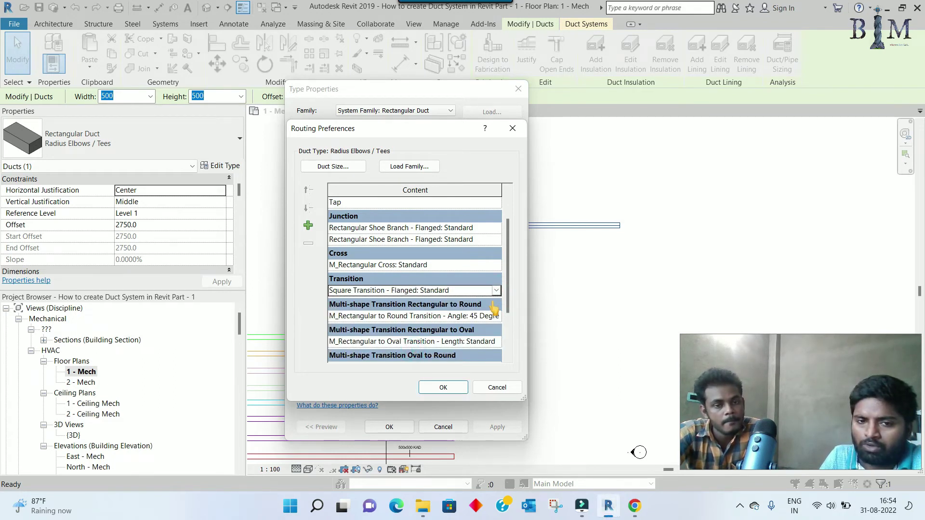
scroll(509, 317, down, 1)
scroll(509, 317, down, 1)
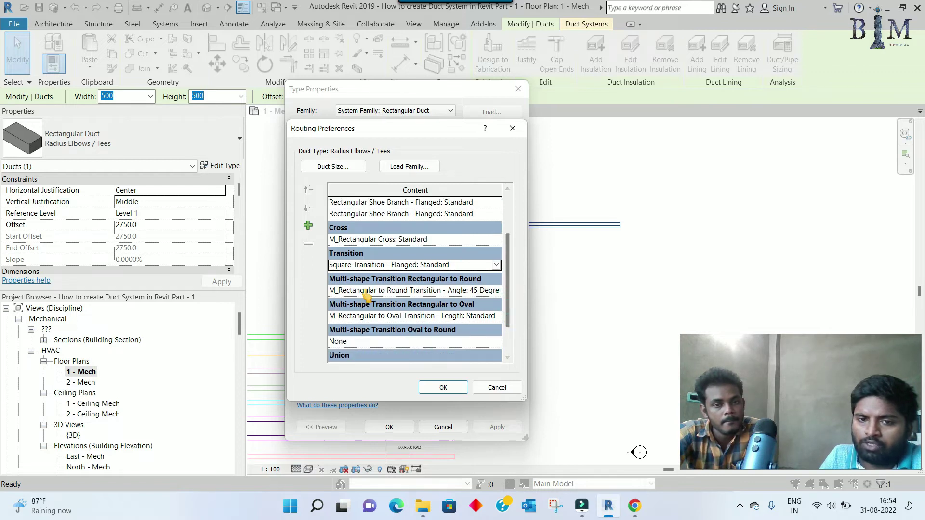
click(488, 291)
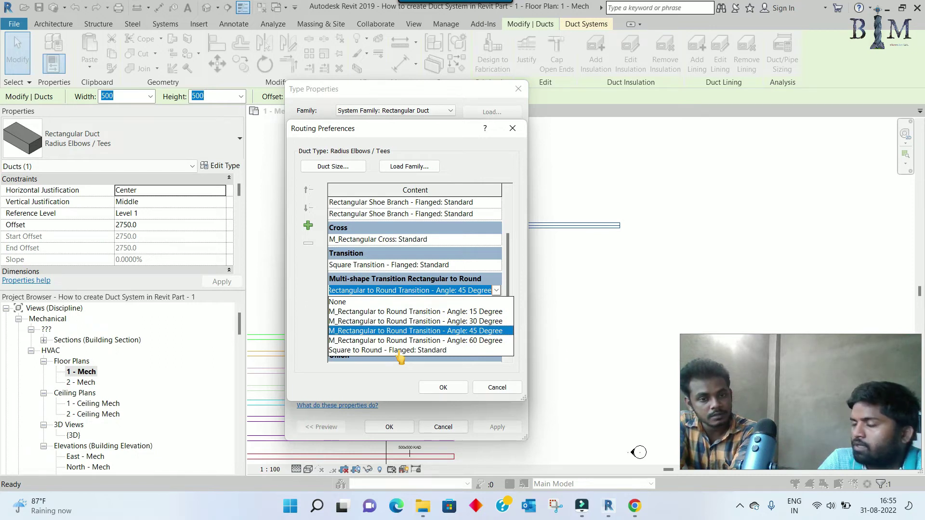
click(400, 351)
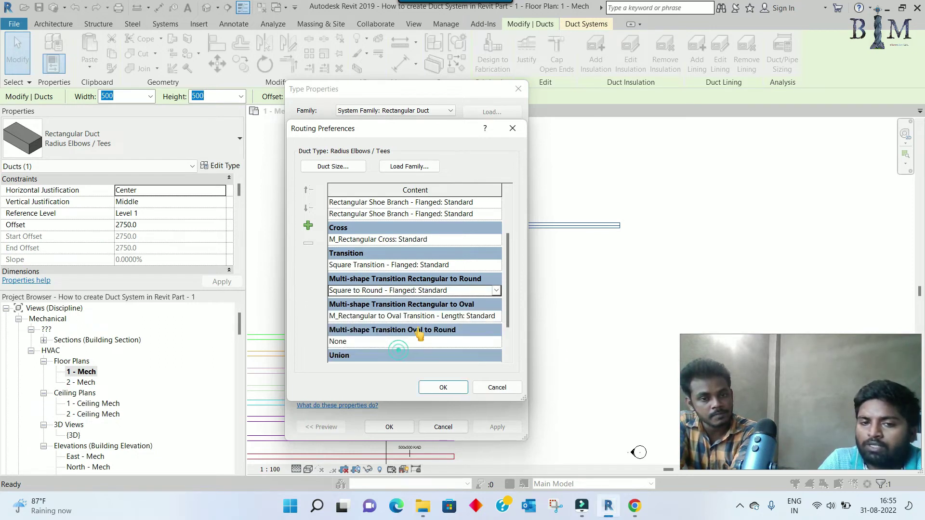
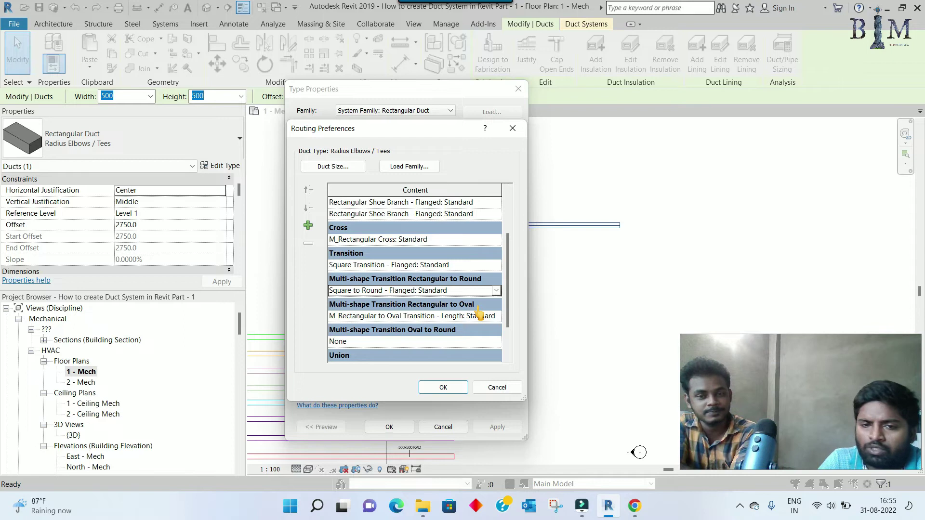
Set routing preferences to Square Union - Flanged: Standard unions and M_Rectangular Endcap: Standard caps.
drag(510, 313, 509, 339)
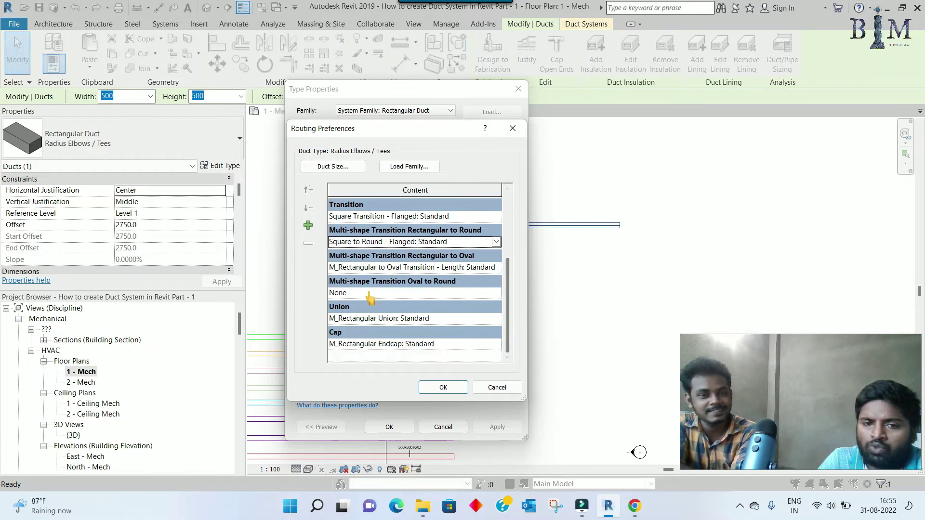
click(497, 318)
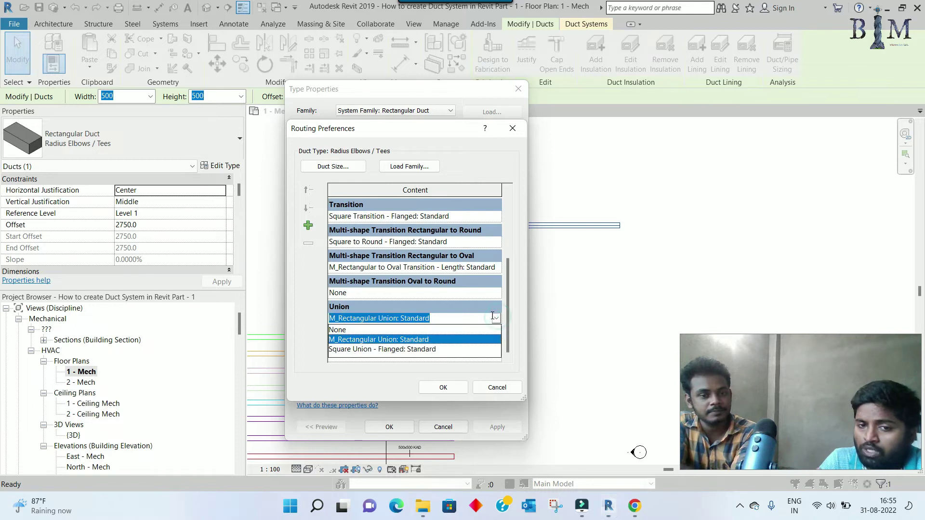
click(407, 350)
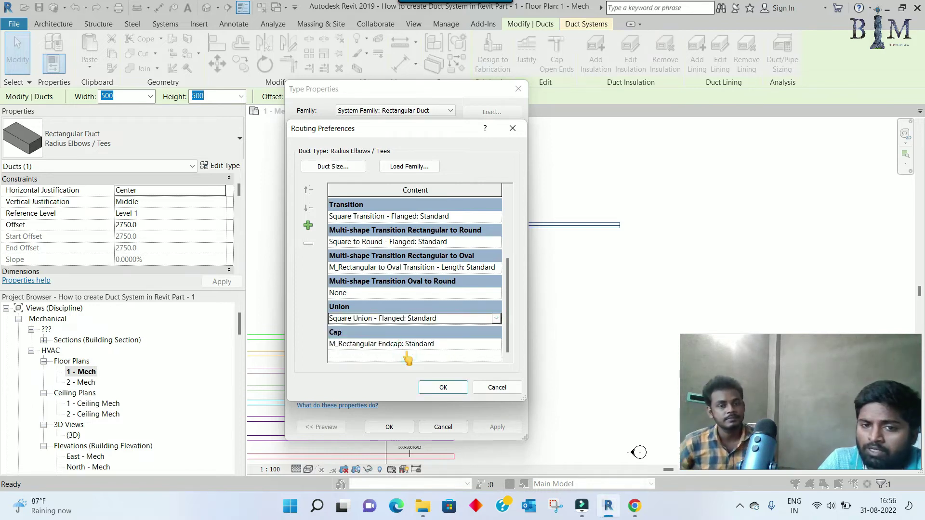
click(491, 344)
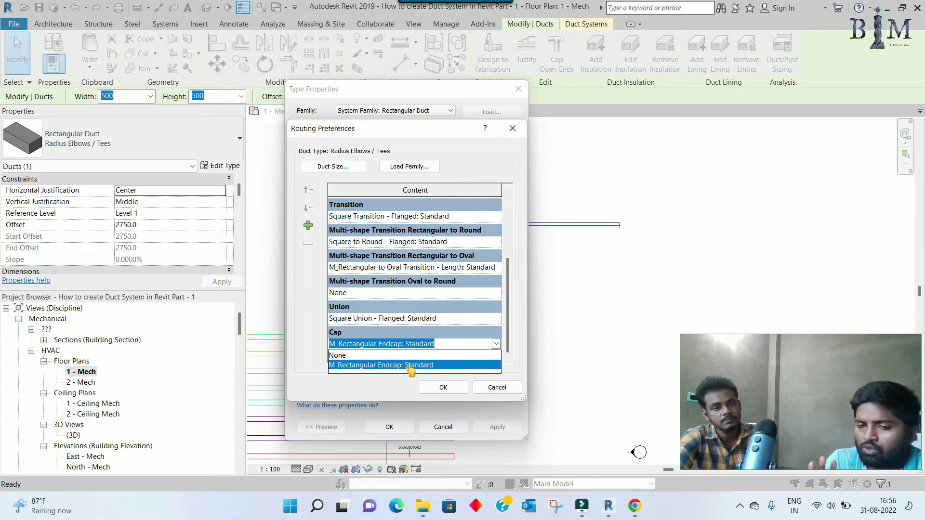
click(410, 366)
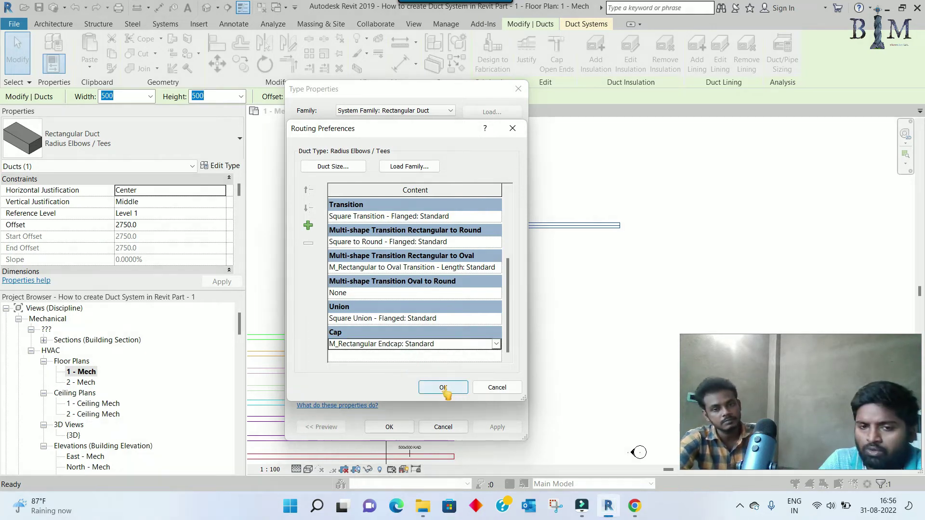
click(443, 388)
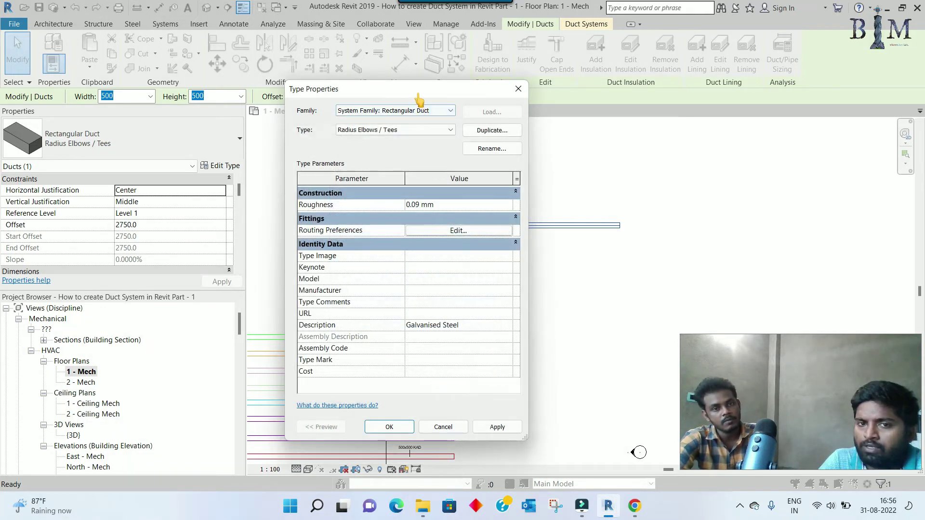
drag(417, 92, 470, 82)
Draw a vertical duct down from the main's right end, connected by a flanged radius elbow.
click(441, 417)
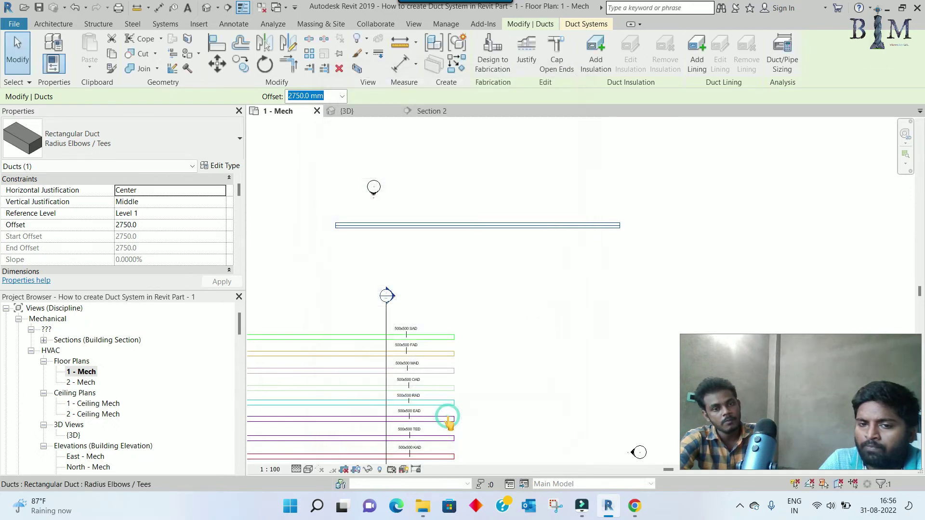
click(584, 241)
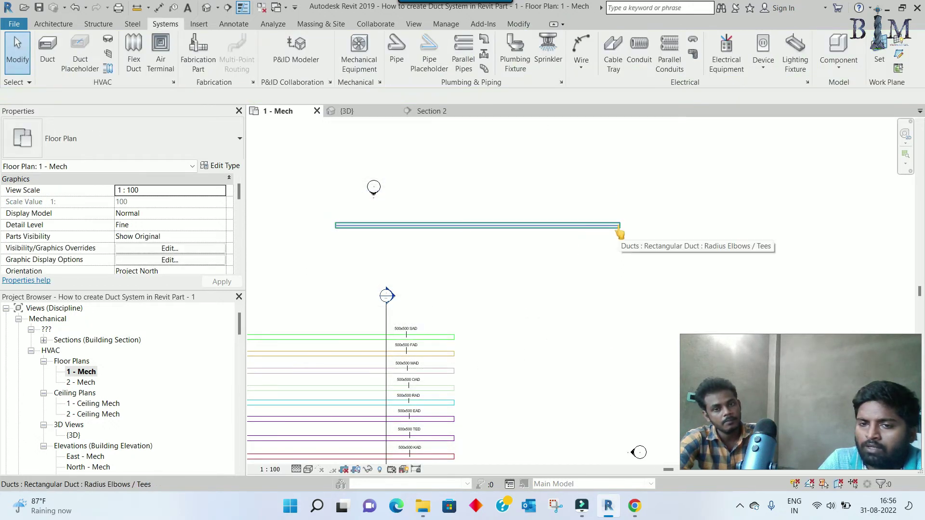
click(620, 226)
right_click(622, 231)
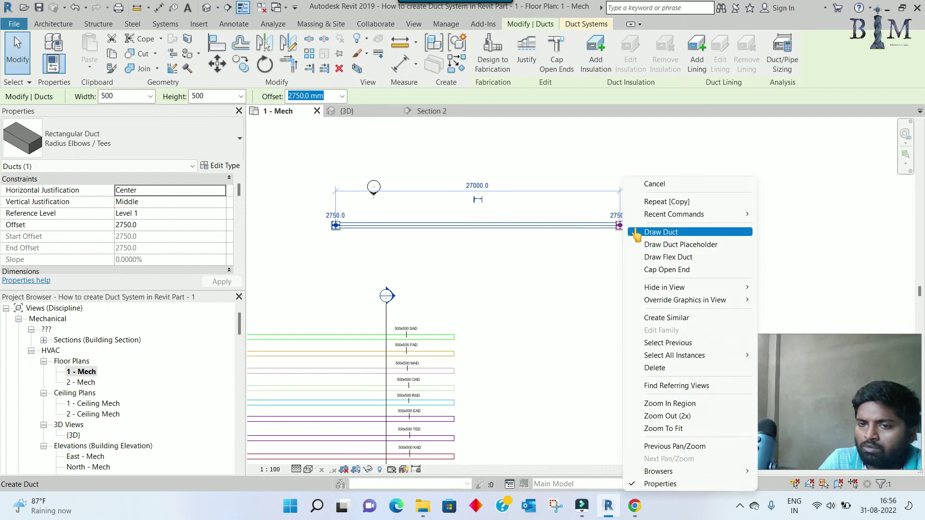
click(636, 233)
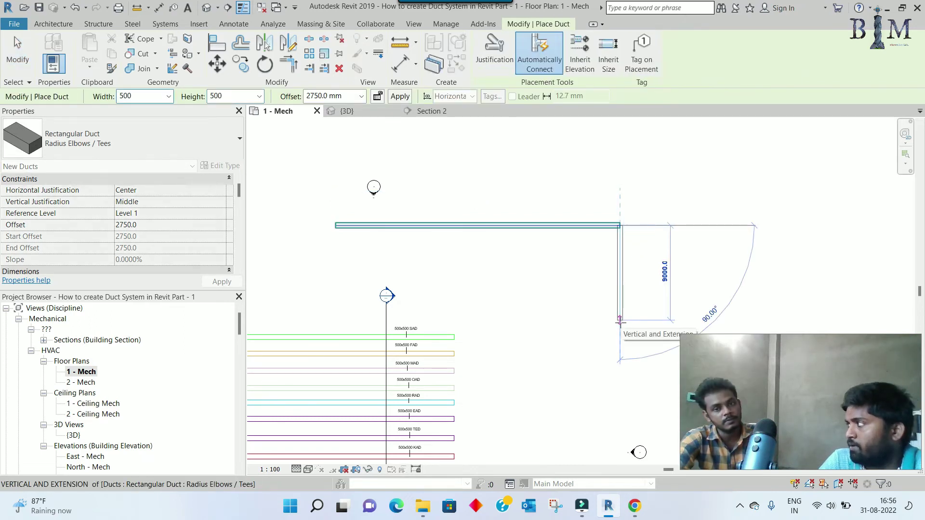
click(621, 322)
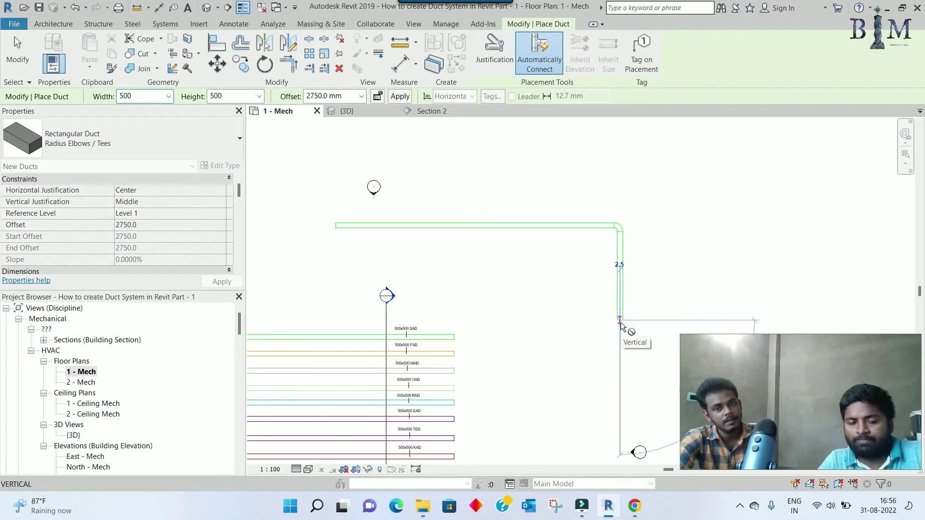
key(Escape)
key(Escape)
scroll(646, 231, up, 2)
scroll(636, 240, up, 2)
scroll(611, 243, up, 2)
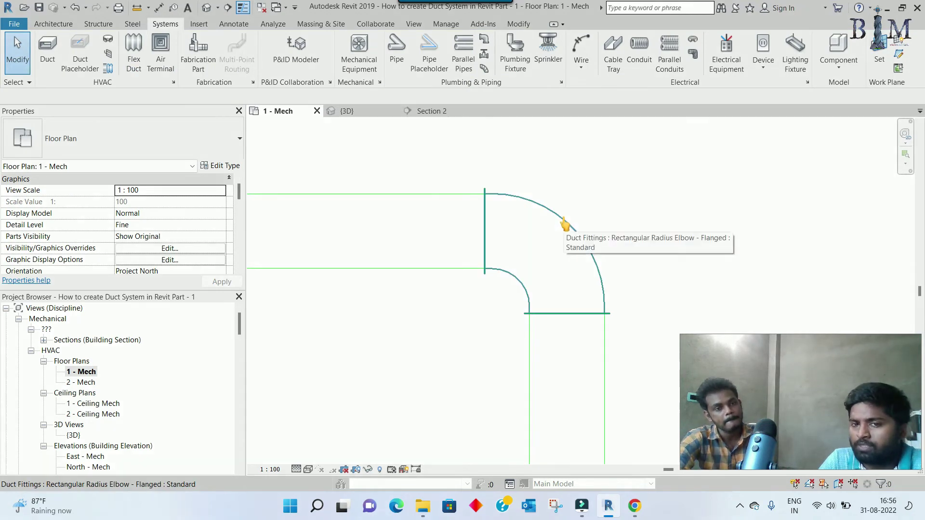
click(563, 223)
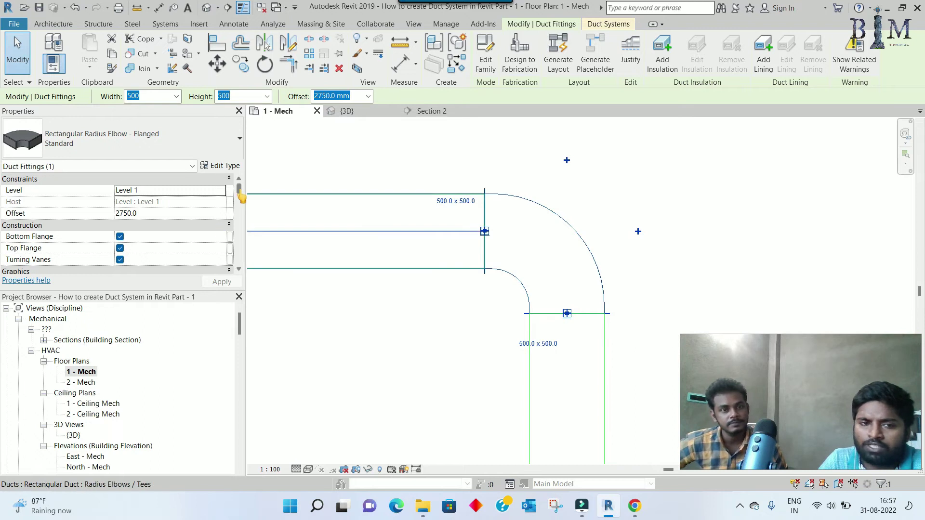
scroll(241, 195, down, 5)
scroll(239, 188, down, 2)
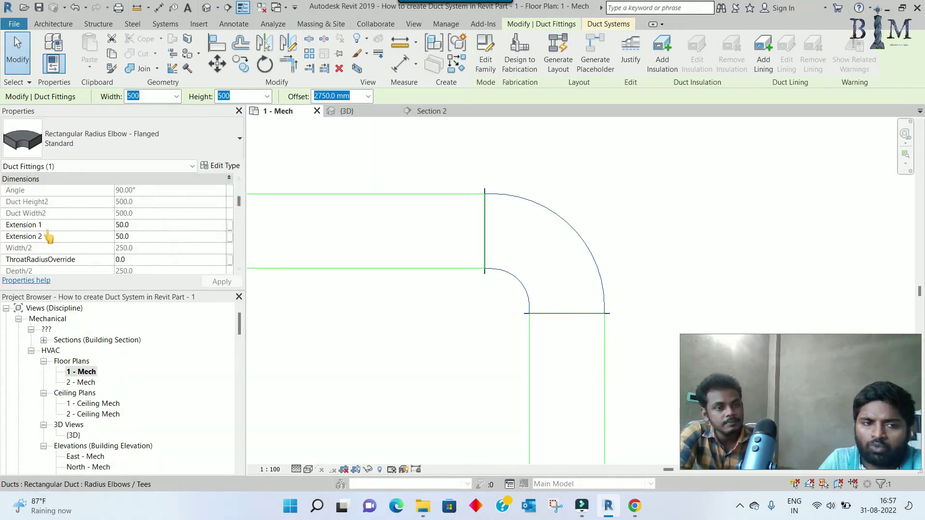
click(144, 225)
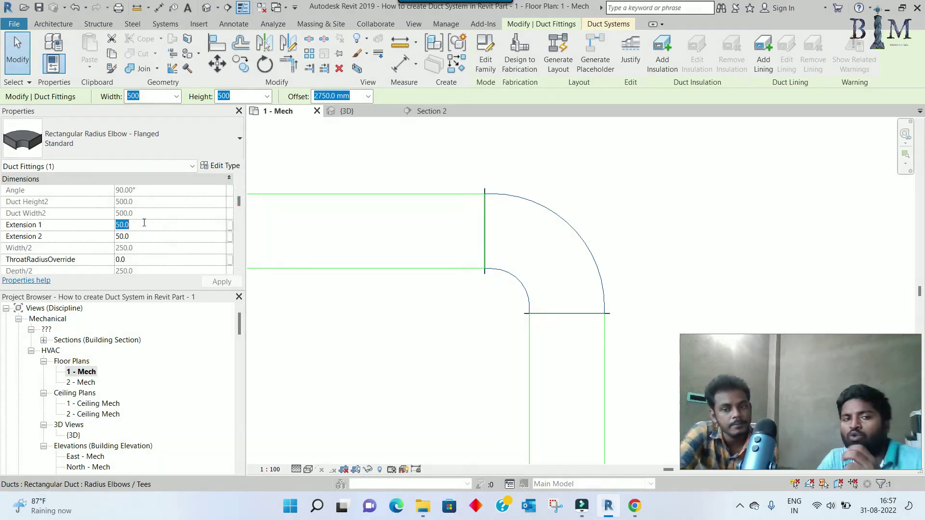
text(7)
click(146, 237)
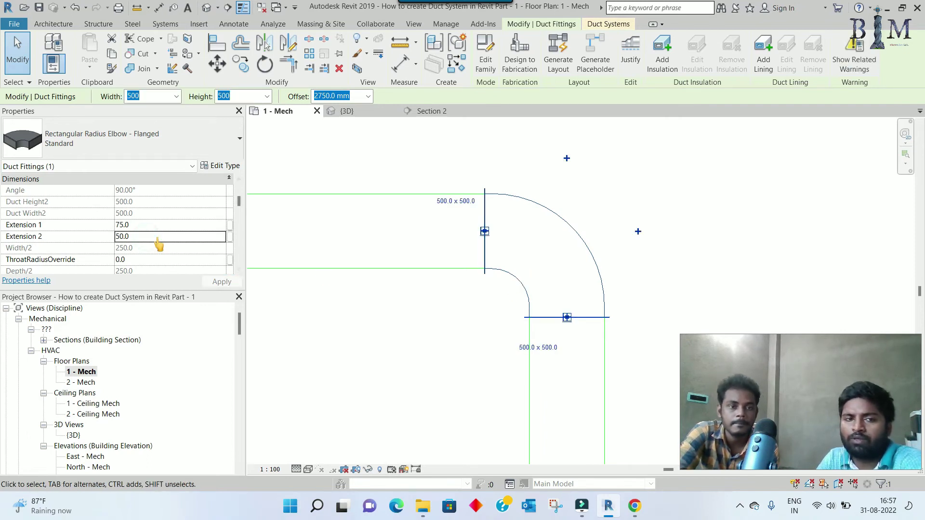
double_click(157, 237)
text(75)
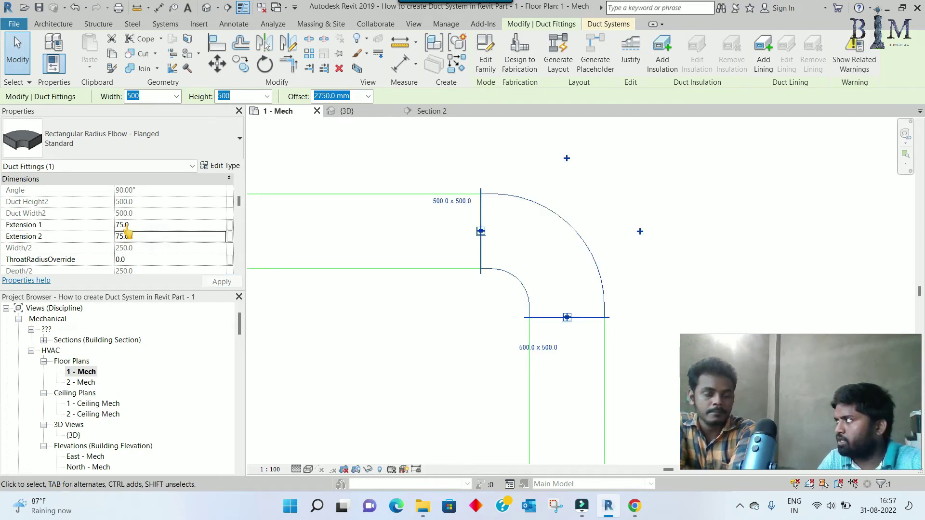
scroll(501, 265, up, 2)
scroll(501, 264, up, 1)
scroll(502, 273, up, 1)
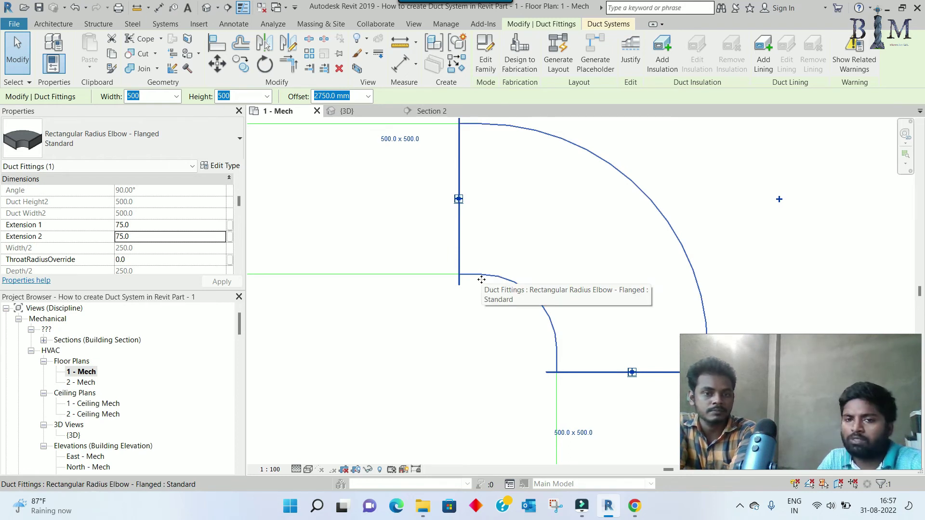
click(148, 226)
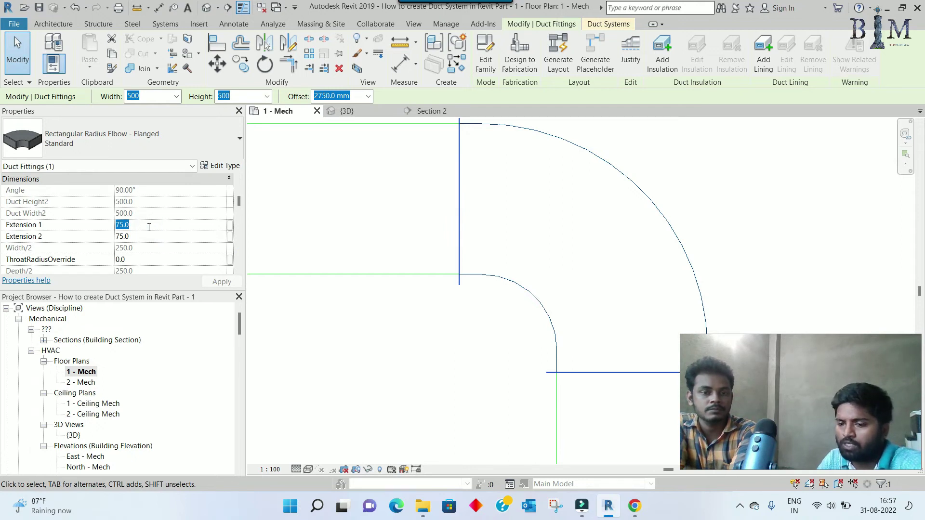
text(50)
click(150, 239)
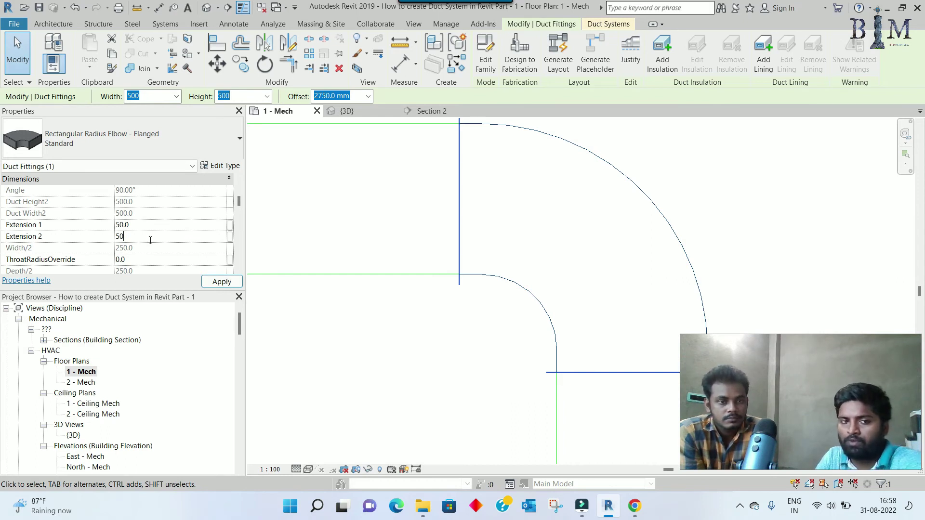
key(Return)
scroll(495, 252, down, 2)
scroll(492, 252, down, 1)
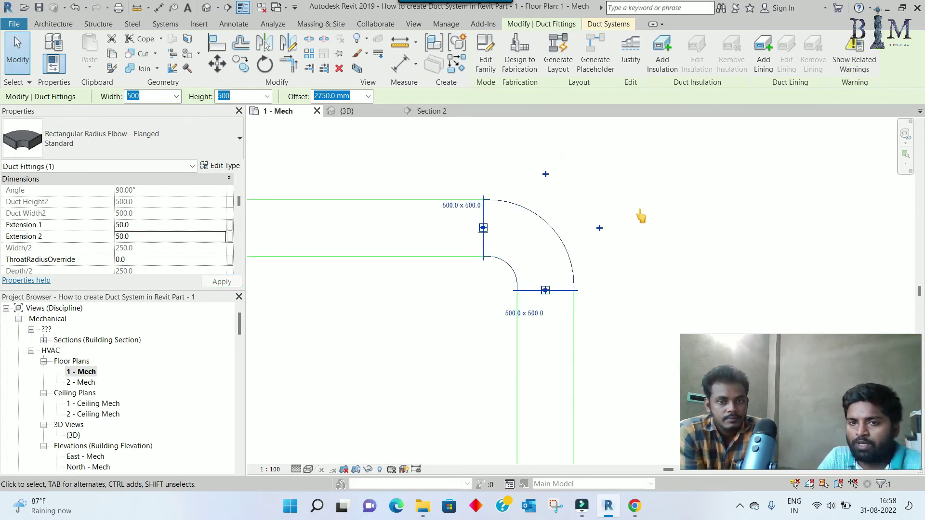
Select the duct elbow and change its FlangeSize to 50.
click(569, 209)
middle_drag(569, 208, 685, 247)
click(600, 212)
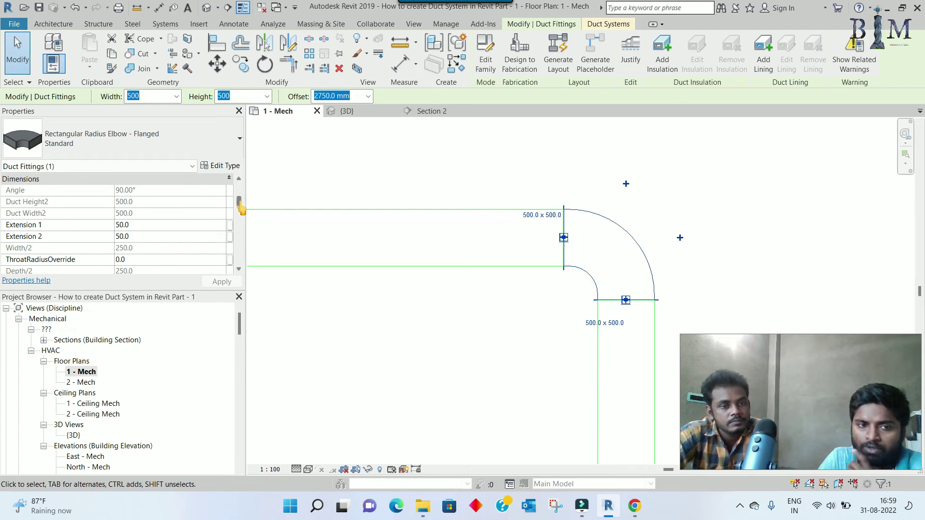
drag(239, 207, 241, 214)
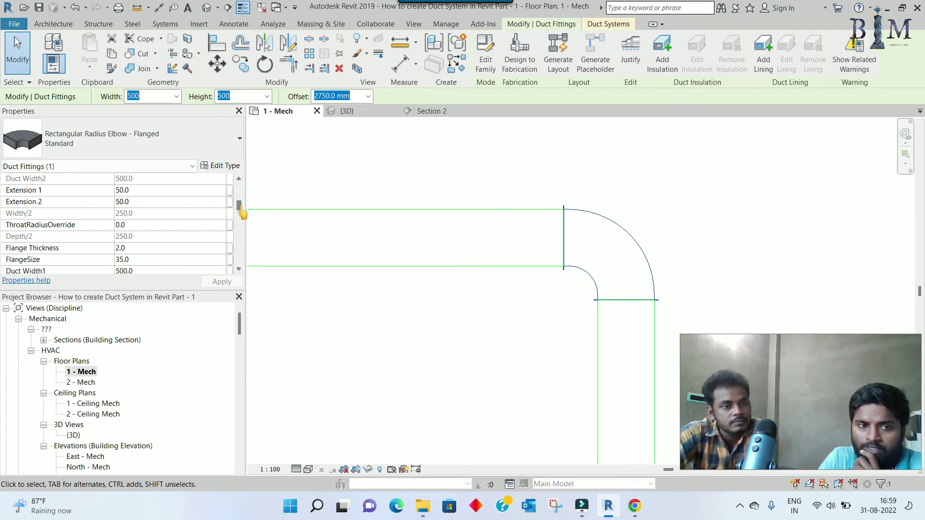
drag(242, 214, 244, 208)
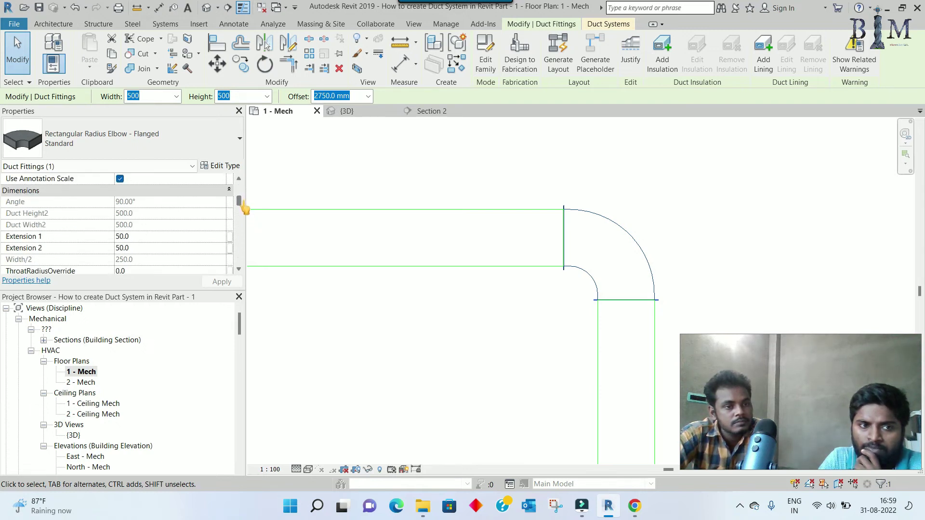
scroll(244, 209, down, 1)
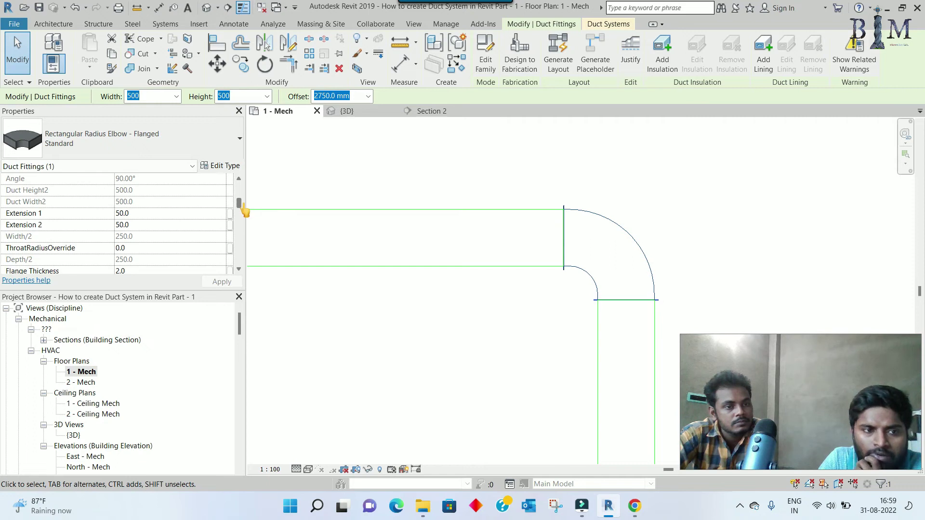
scroll(245, 211, down, 1)
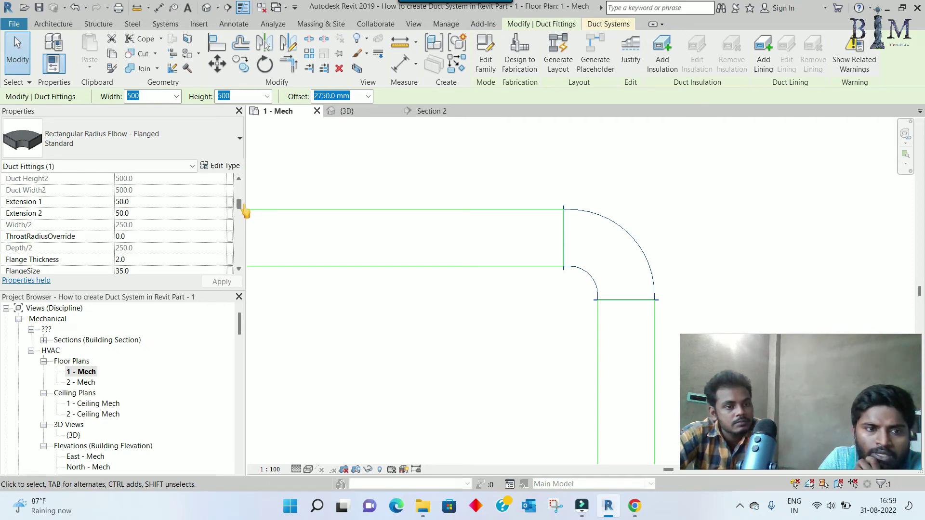
click(149, 270)
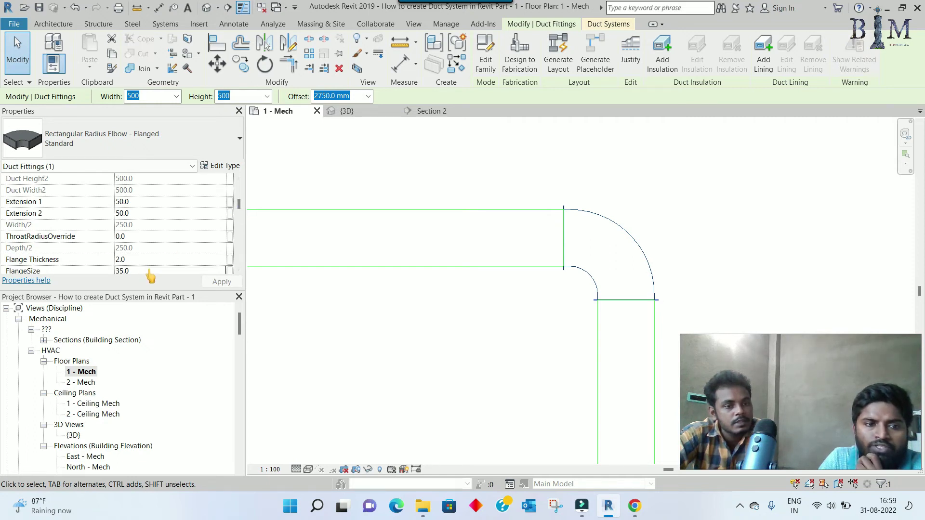
text(75)
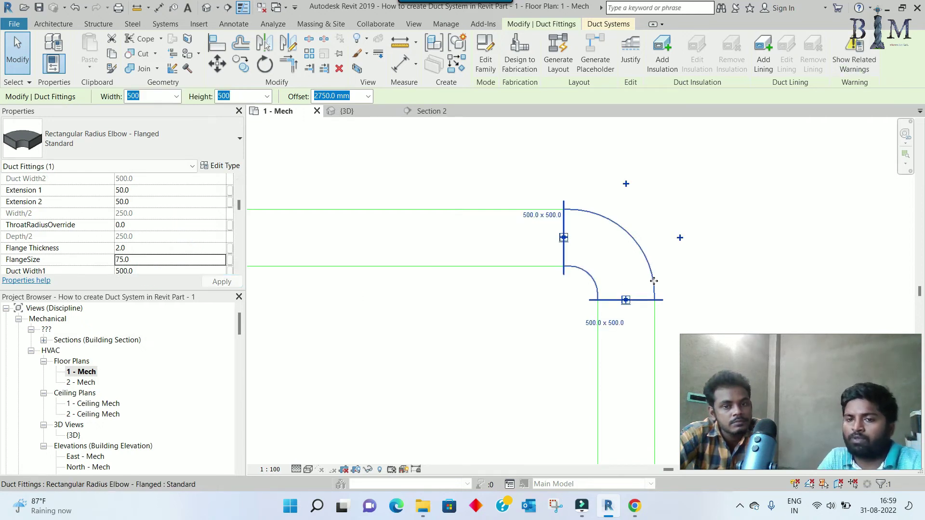
scroll(653, 281, up, 1)
scroll(654, 281, up, 1)
click(139, 258)
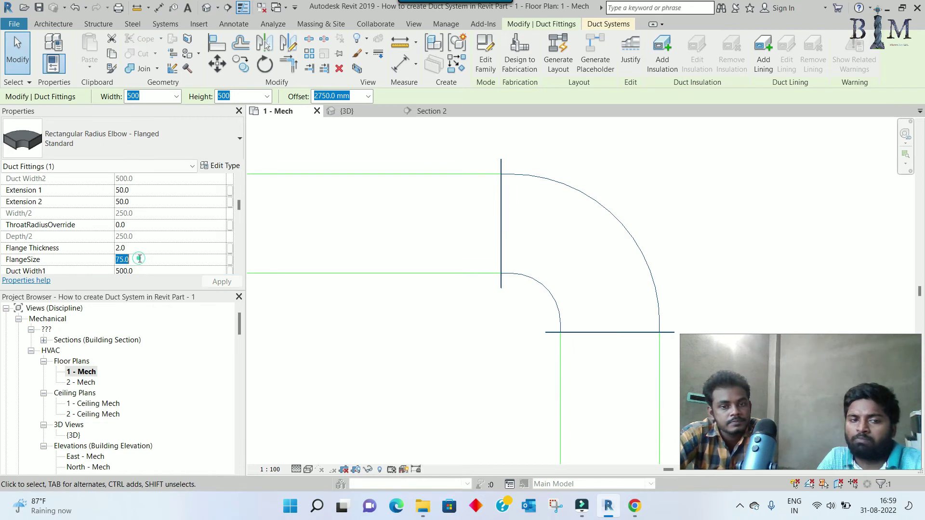
text(50)
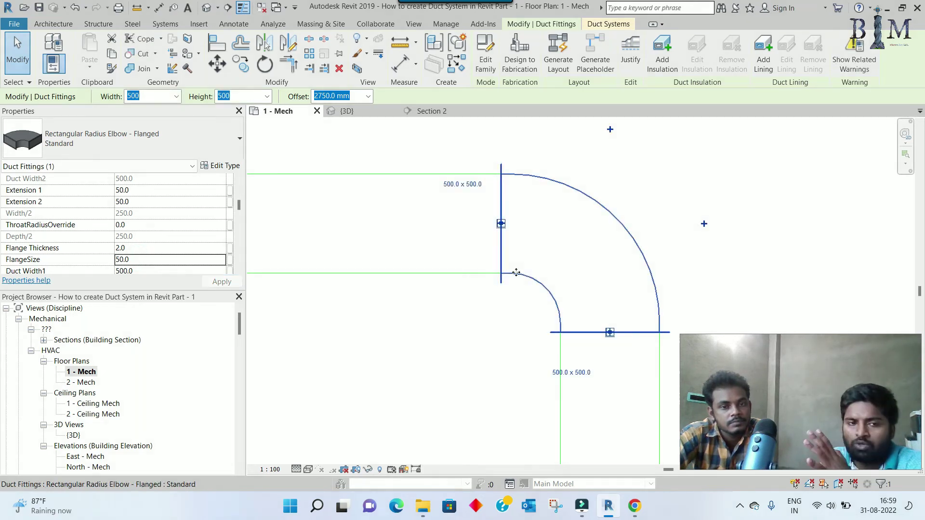
Restore the elbow's FlangeSize to 75 and deselect it.
click(169, 255)
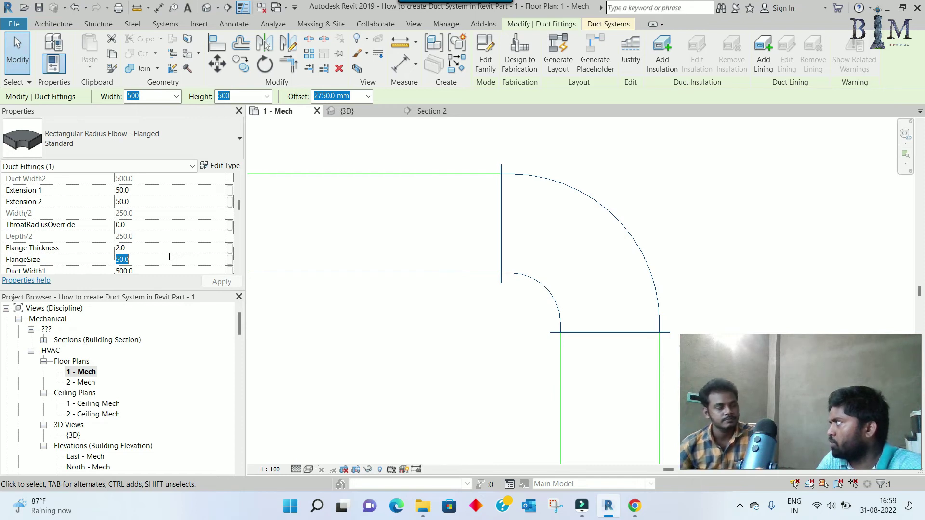
text(75)
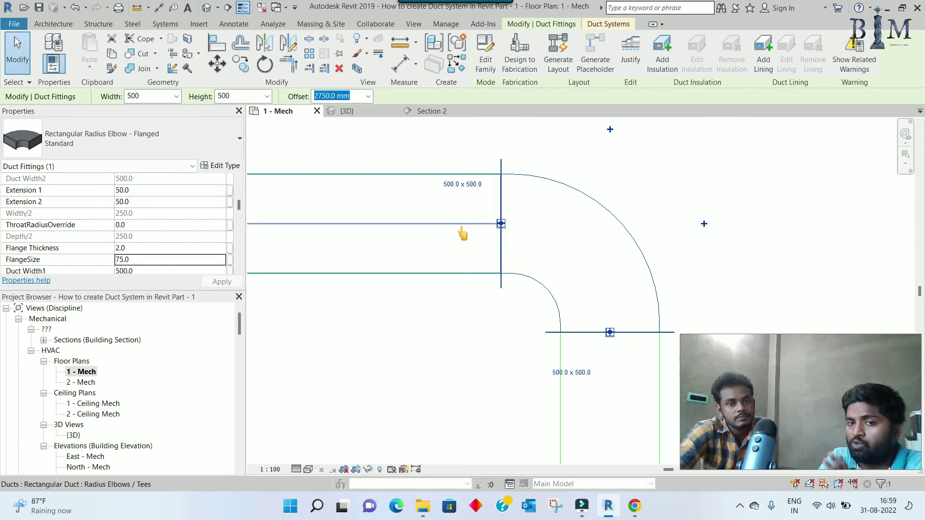
scroll(463, 236, down, 2)
scroll(464, 236, down, 2)
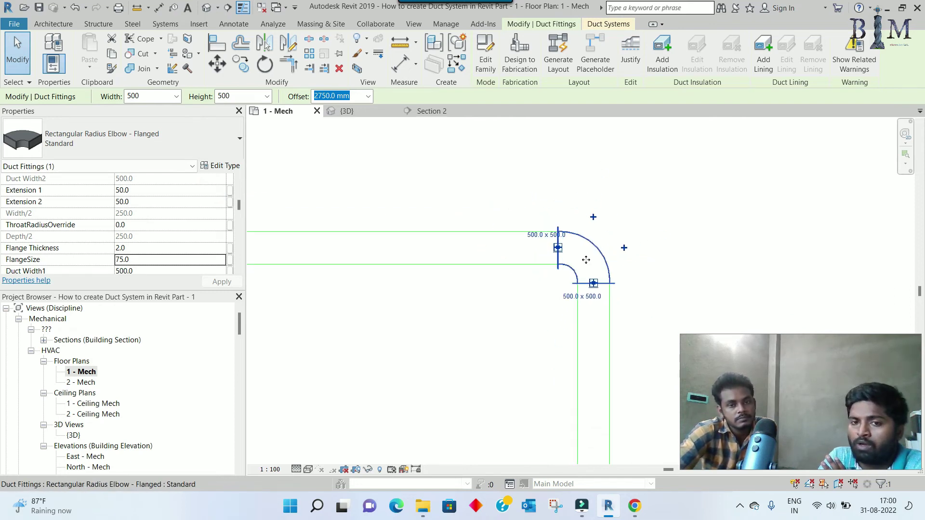
middle_drag(433, 256, 519, 258)
scroll(519, 258, down, 2)
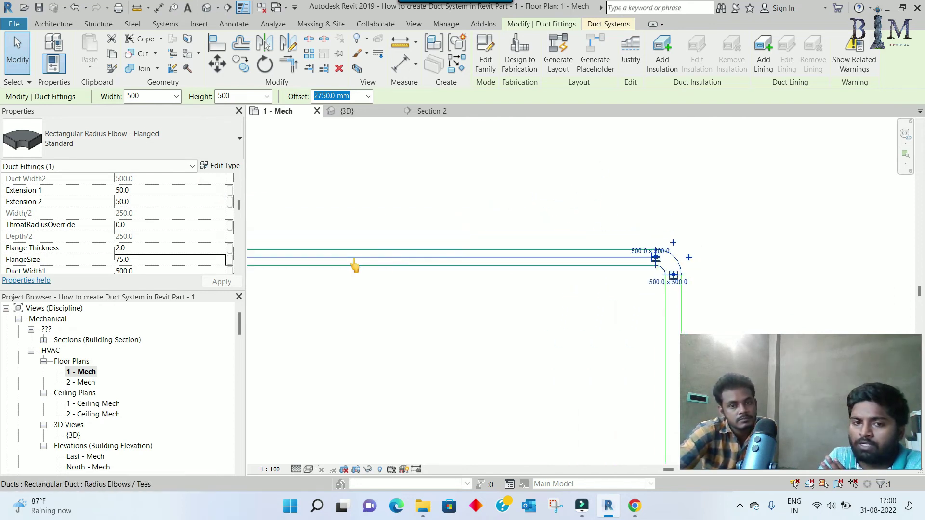
scroll(665, 264, up, 2)
scroll(666, 264, up, 1)
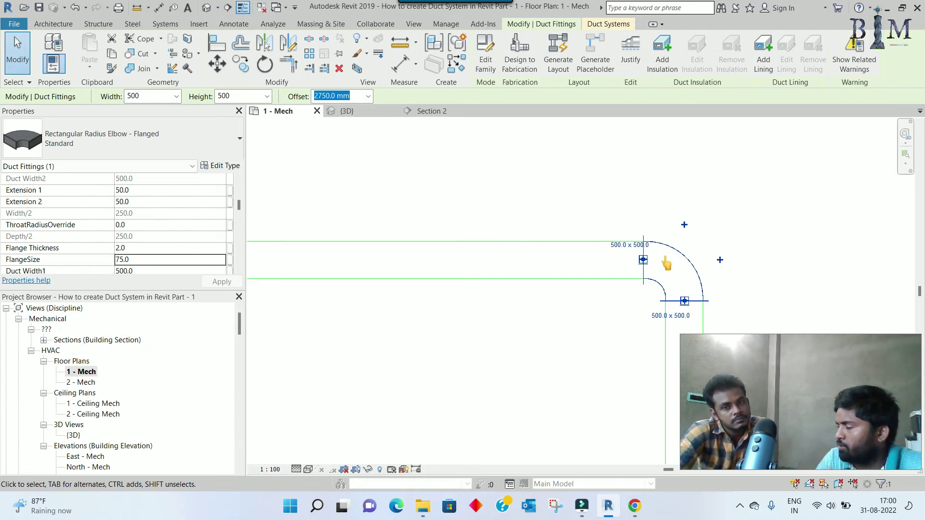
click(582, 313)
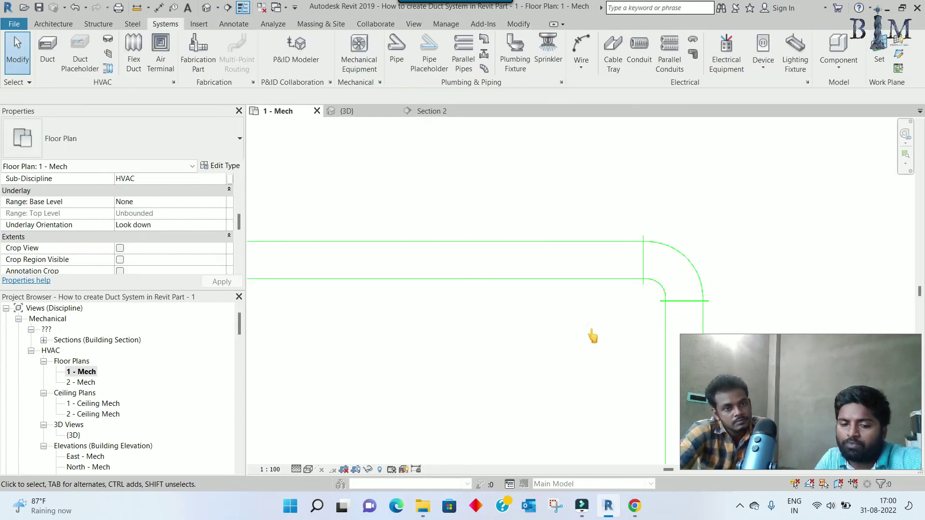
Shorten the horizontal main duct to 10450 by dragging its end.
key(d)
key(l)
scroll(699, 296, down, 3)
middle_drag(703, 289, 737, 278)
scroll(737, 278, down, 2)
key(Escape)
key(Escape)
click(342, 263)
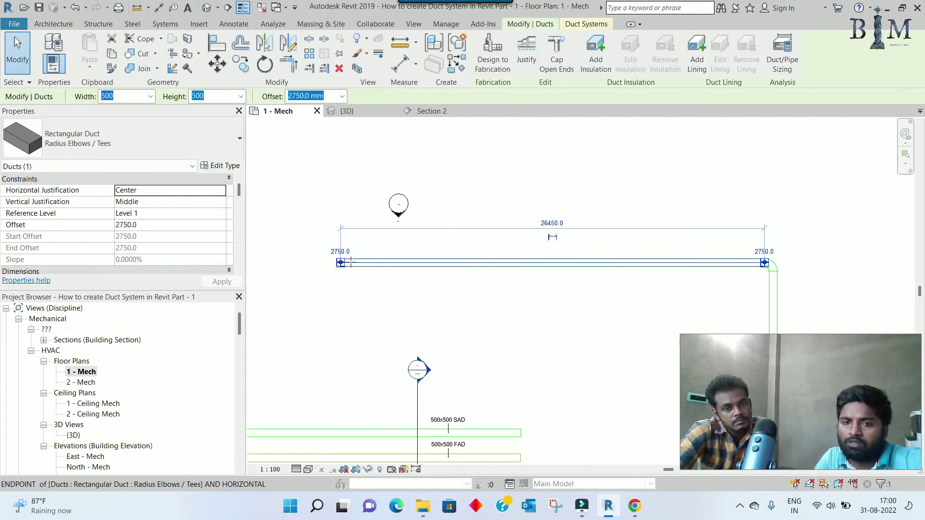
drag(342, 263, 595, 263)
scroll(694, 260, up, 2)
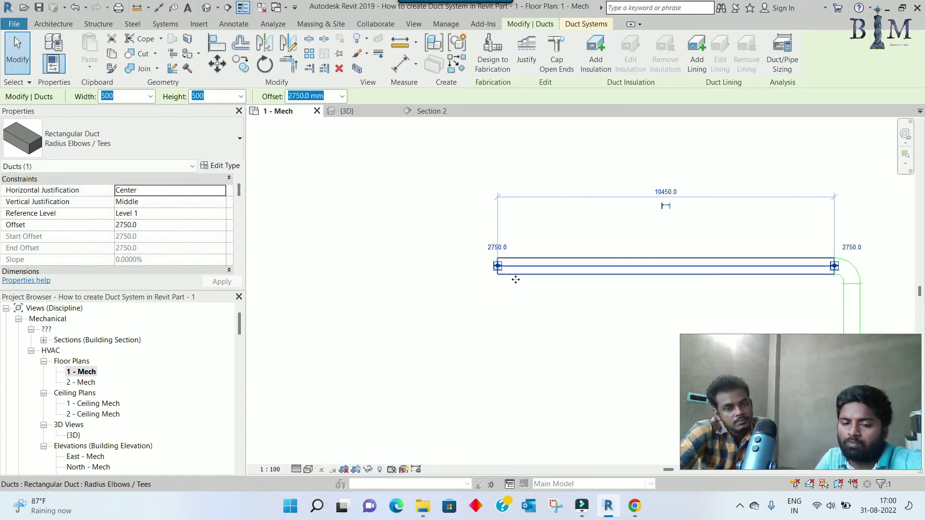
Copy the main duct to the left and rotate the copy 90° to vertical.
click(541, 273)
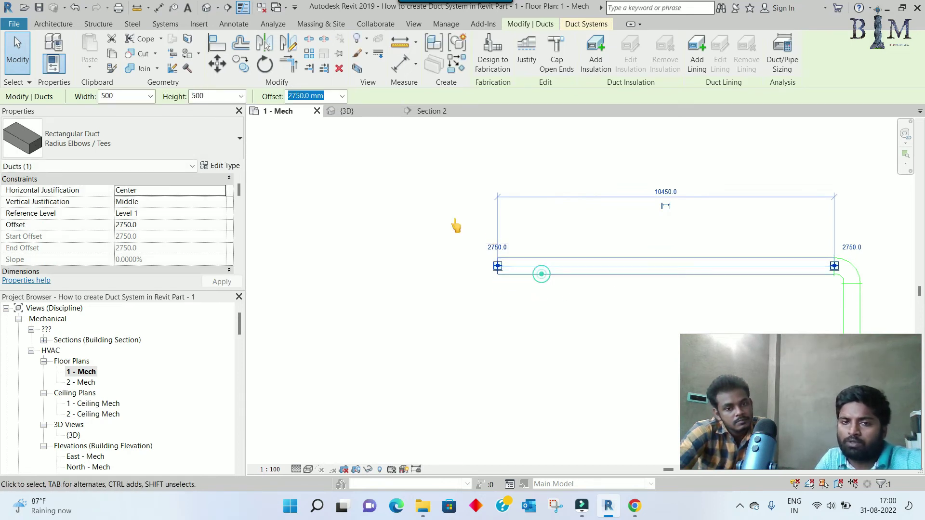
click(242, 65)
click(536, 267)
click(325, 284)
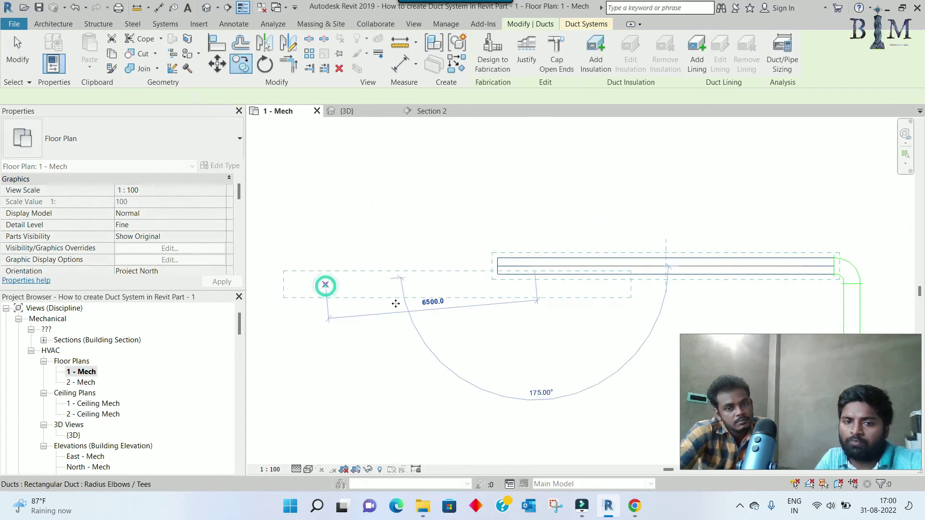
key(r)
key(o)
click(436, 170)
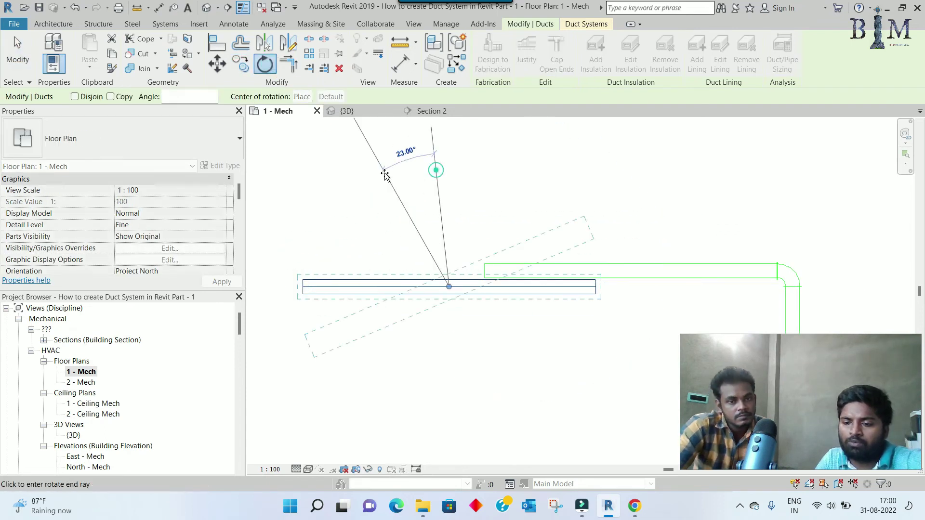
text(90)
key(Return)
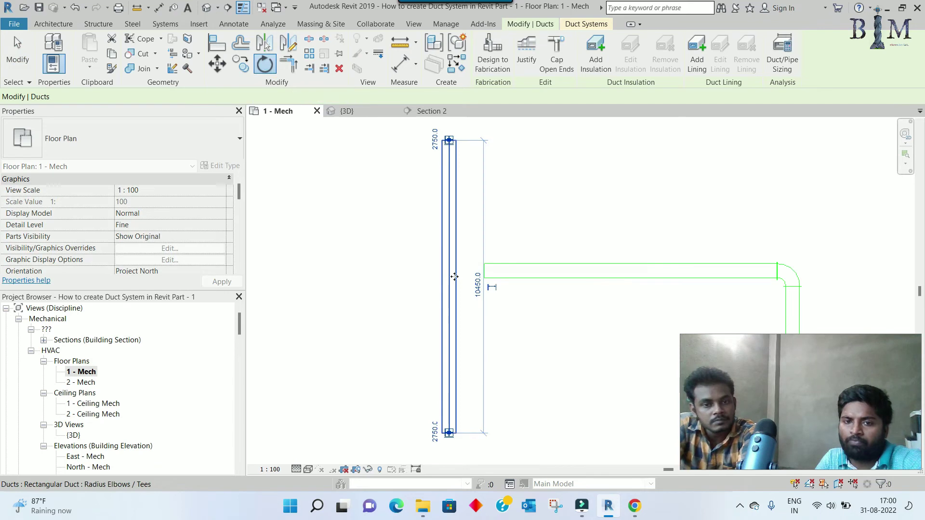
Move the vertical duct upward and give it a 1000 width.
drag(450, 268, 450, 244)
text(1000)
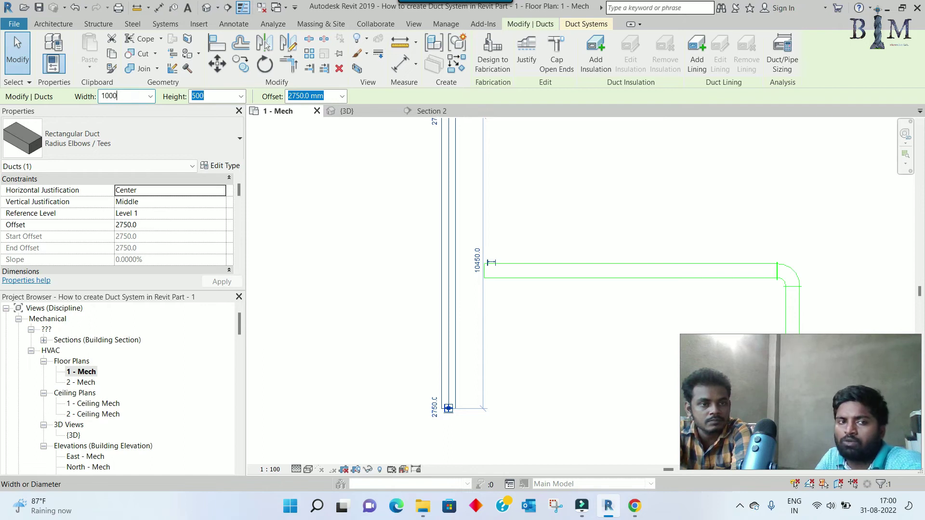
key(Return)
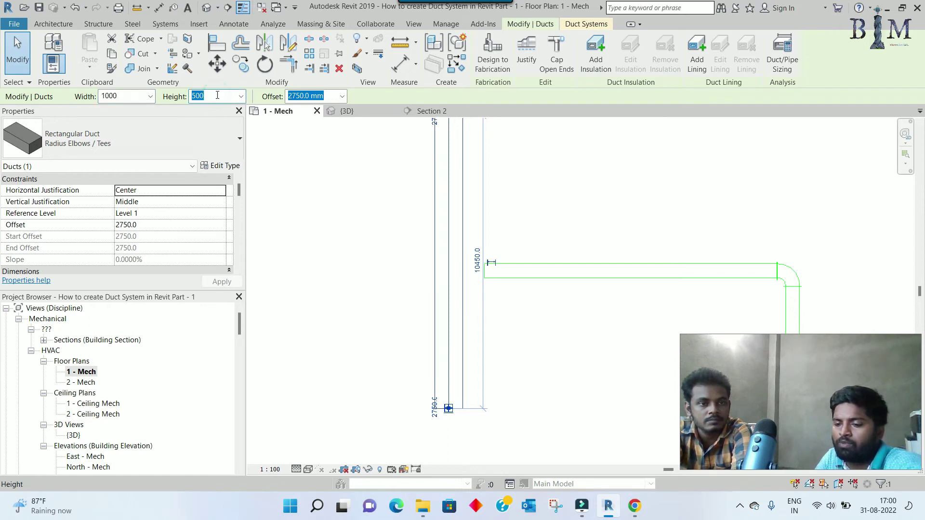
text(1000)
click(386, 258)
mouse_move(399, 302)
middle_down()
mouse_move(376, 327)
mouse_move(362, 245)
middle_up()
scroll(397, 292, down, 2)
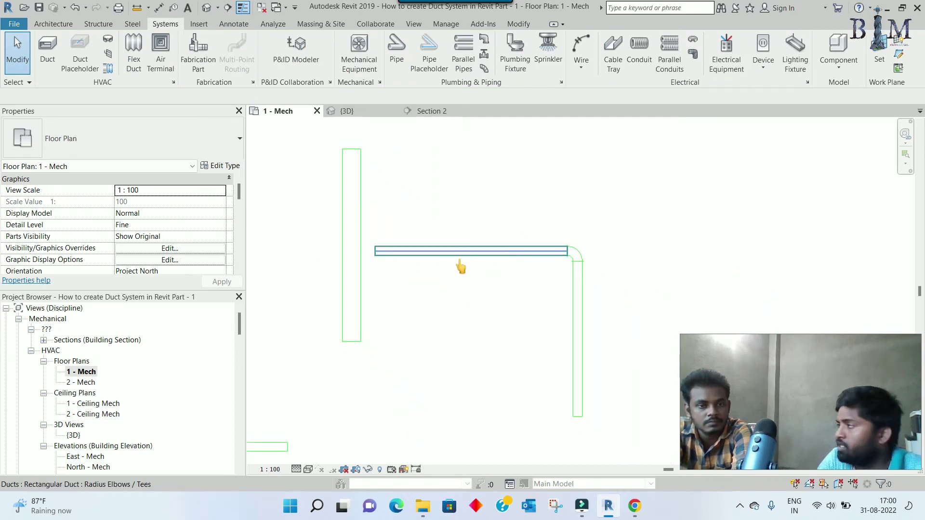
scroll(345, 246, up, 1)
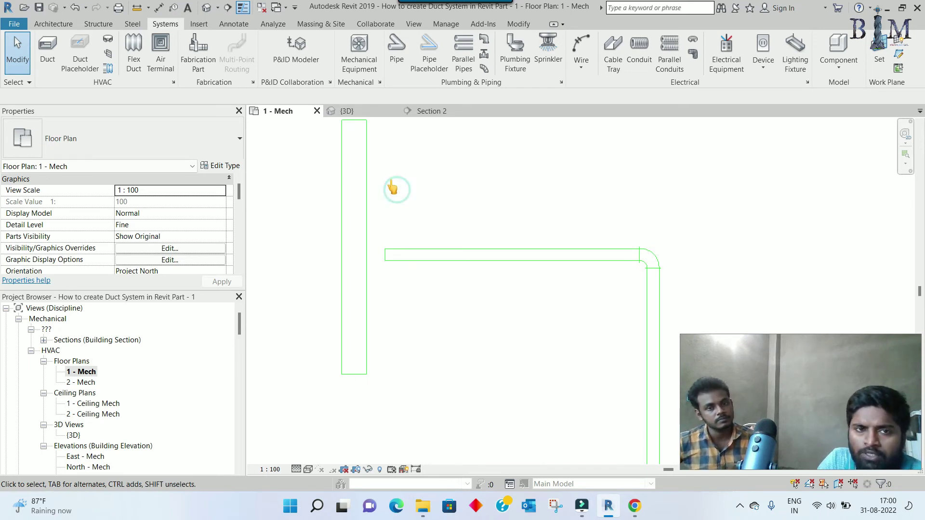
Start Trim/Extend Multiple Elements using the vertical duct as the boundary.
click(516, 24)
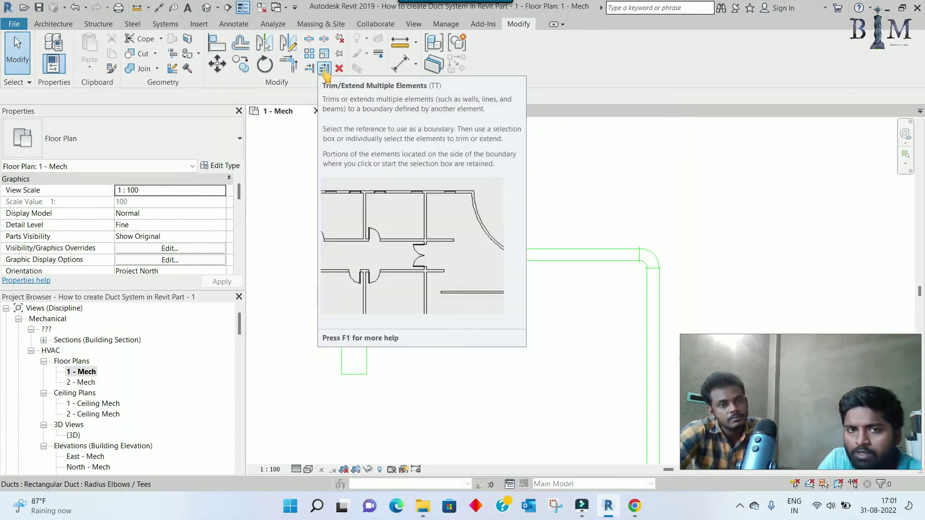
click(324, 68)
click(350, 255)
Extend the horizontal duct left until it meets the vertical duct.
click(384, 258)
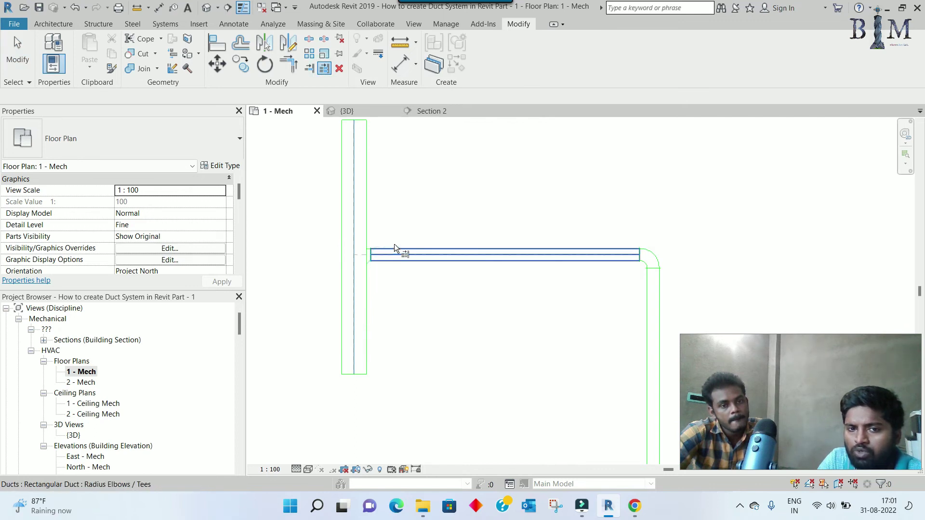
scroll(386, 250, up, 3)
scroll(359, 277, up, 5)
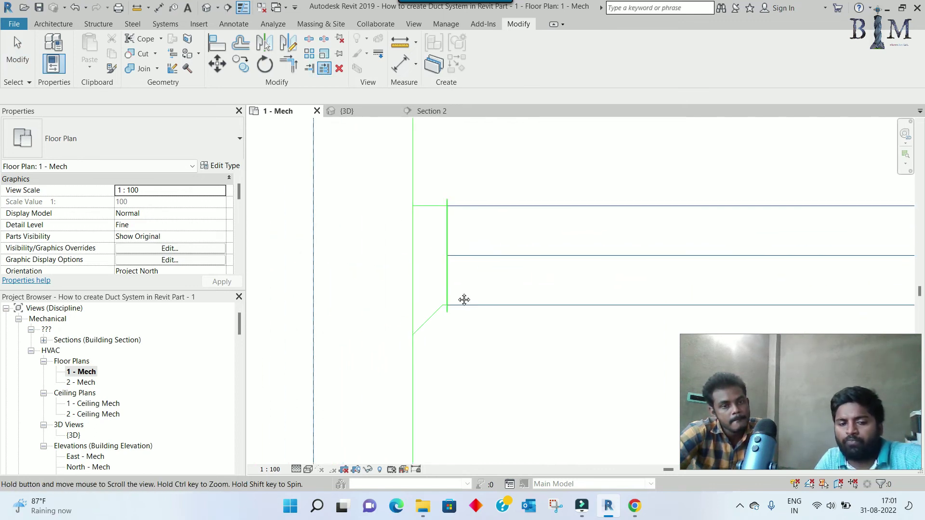
key(Escape)
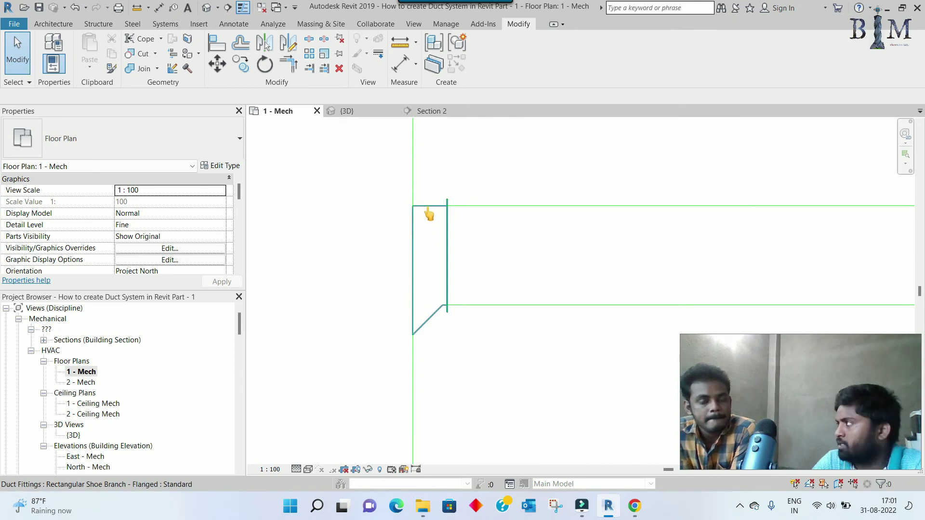
scroll(448, 263, up, 2)
scroll(440, 318, up, 2)
scroll(428, 303, up, 2)
scroll(431, 302, up, 1)
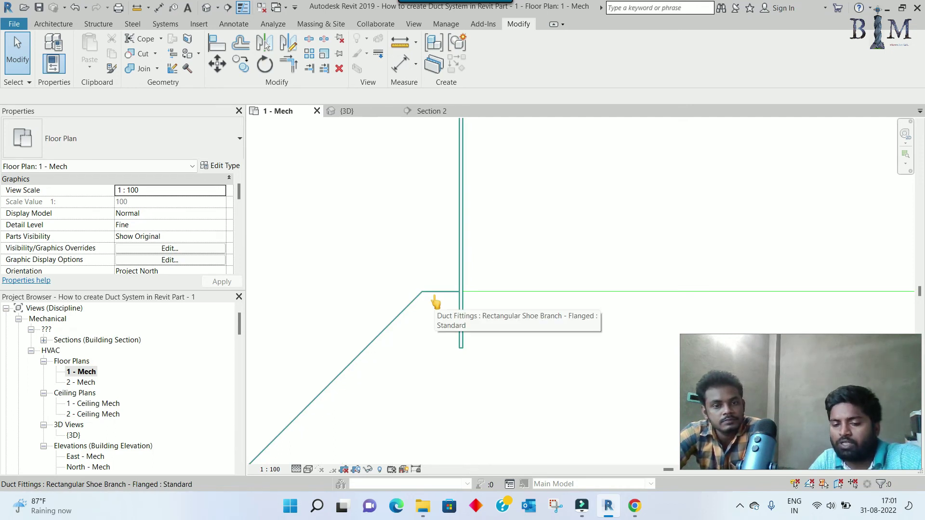
Set the shoe branch fitting's Extension 1 to 200 mm and zoom out to the run.
key(d)
key(i)
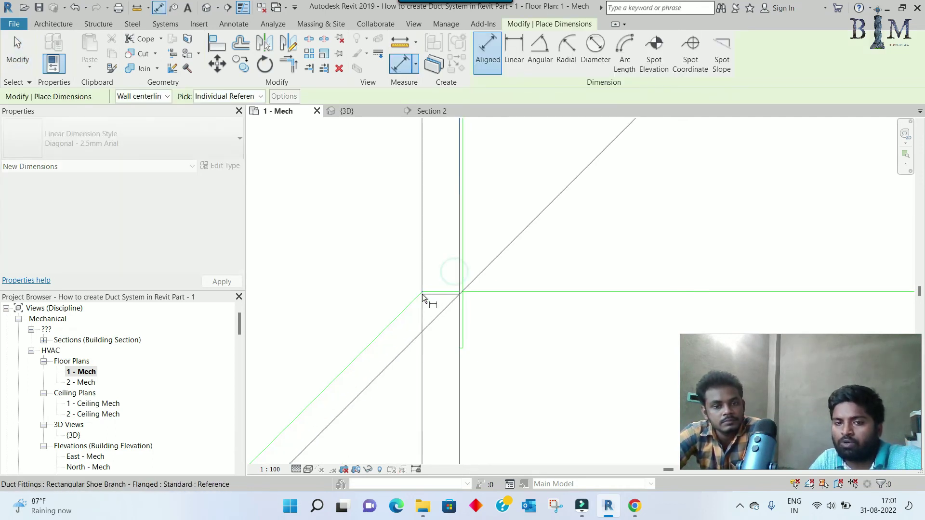
scroll(450, 331, down, 3)
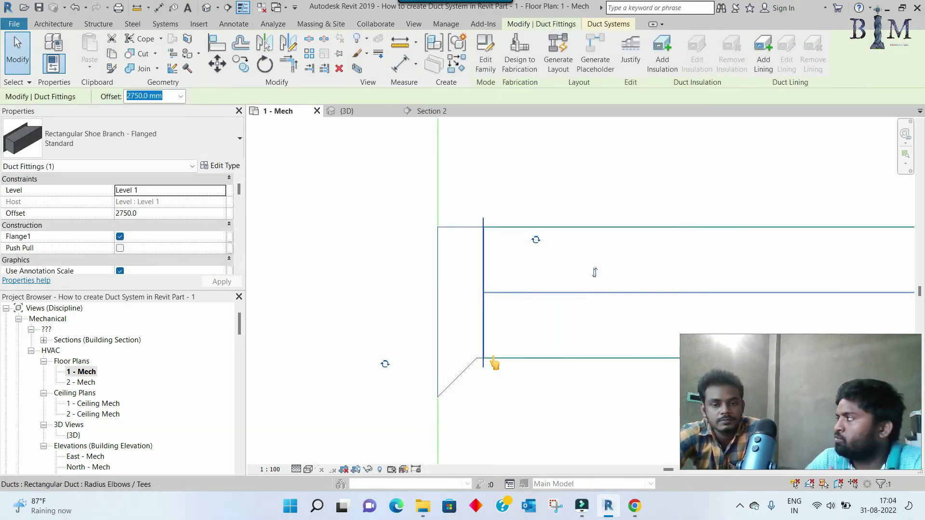
scroll(481, 362, up, 3)
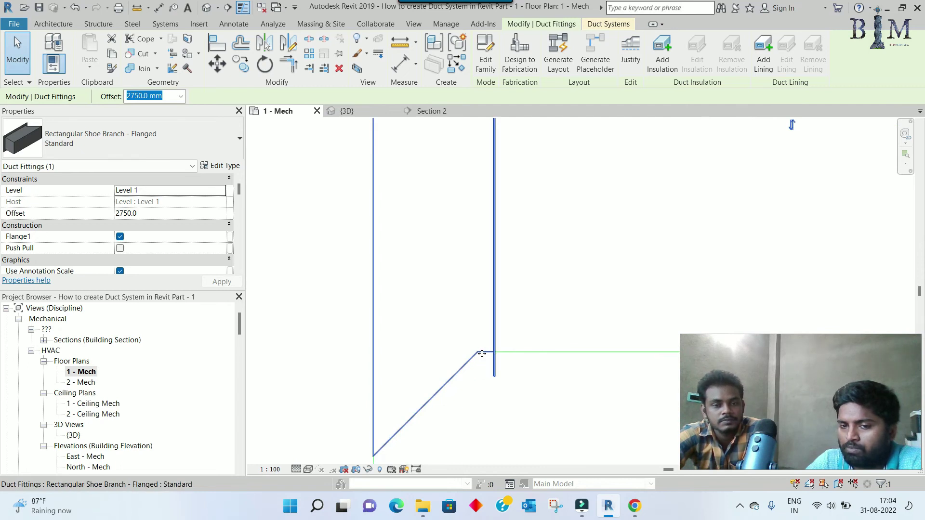
scroll(484, 355, down, 3)
scroll(483, 354, down, 2)
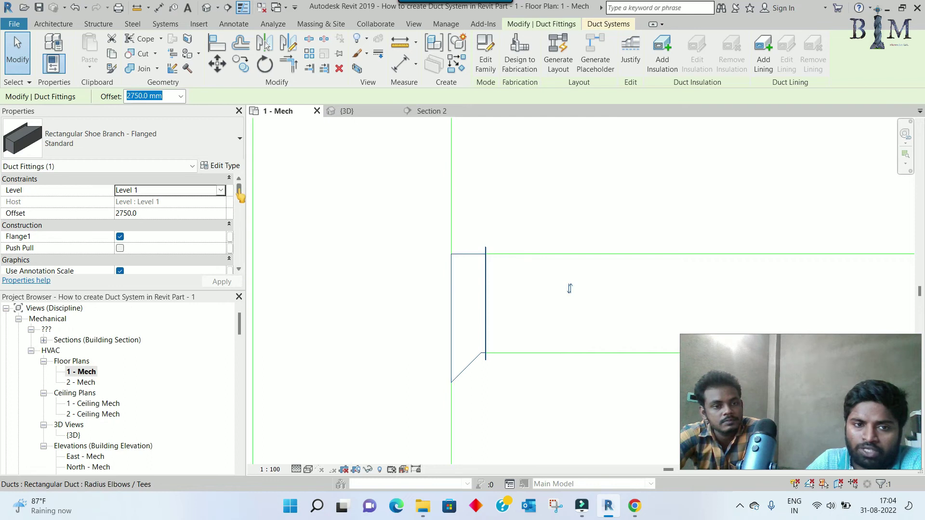
drag(239, 192, 239, 207)
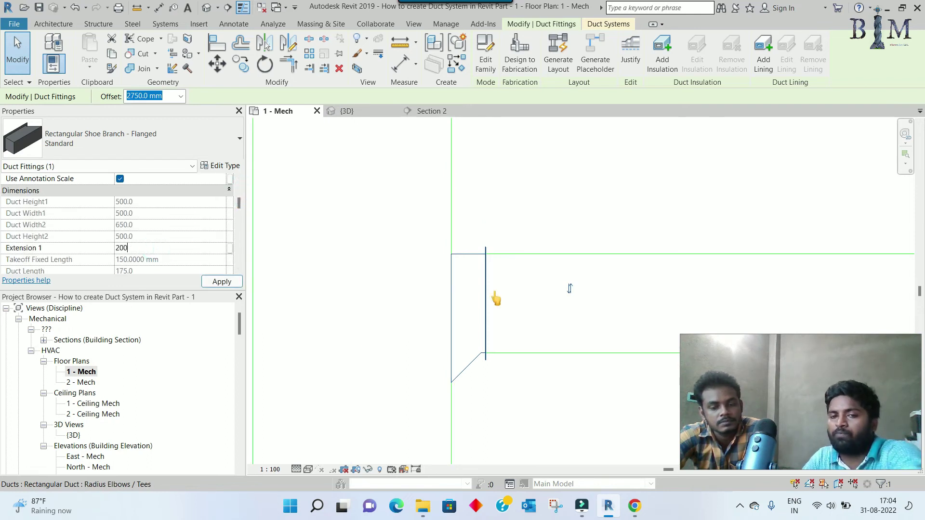
scroll(425, 284, down, 2)
click(388, 263)
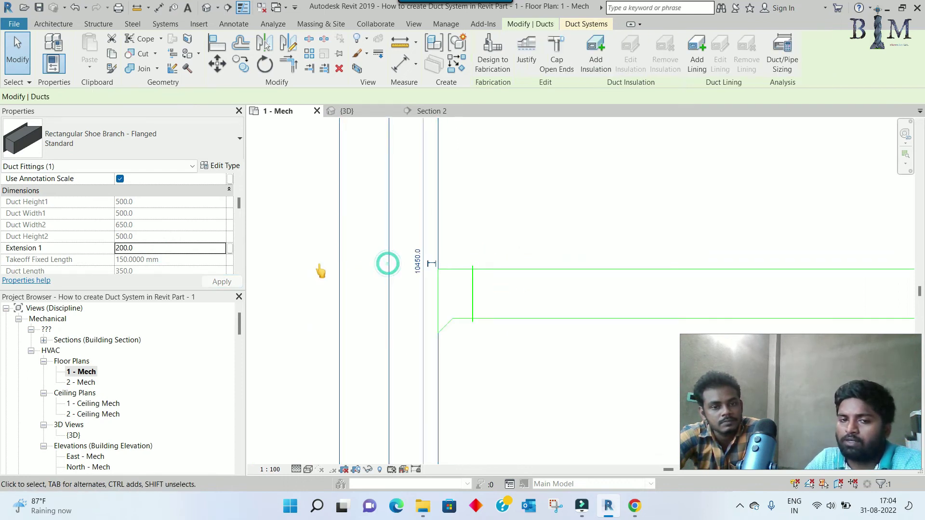
click(318, 265)
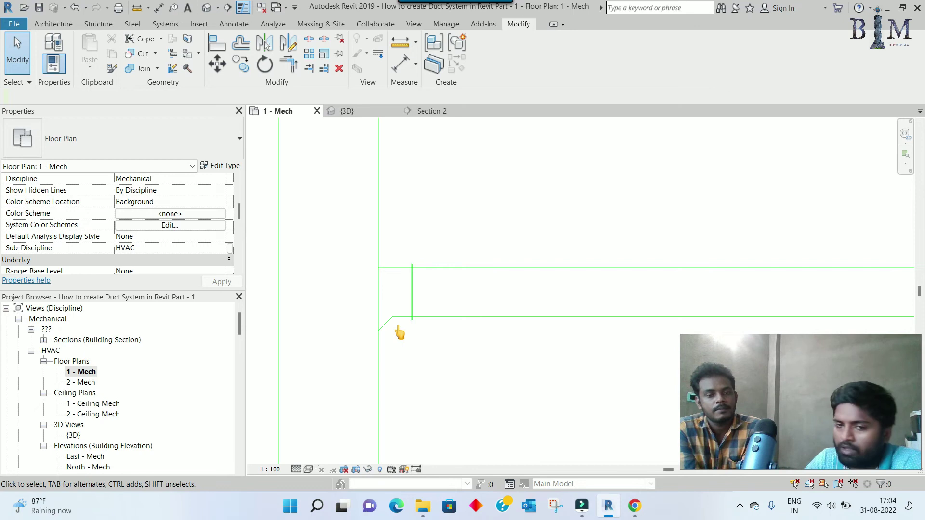
scroll(396, 313, down, 2)
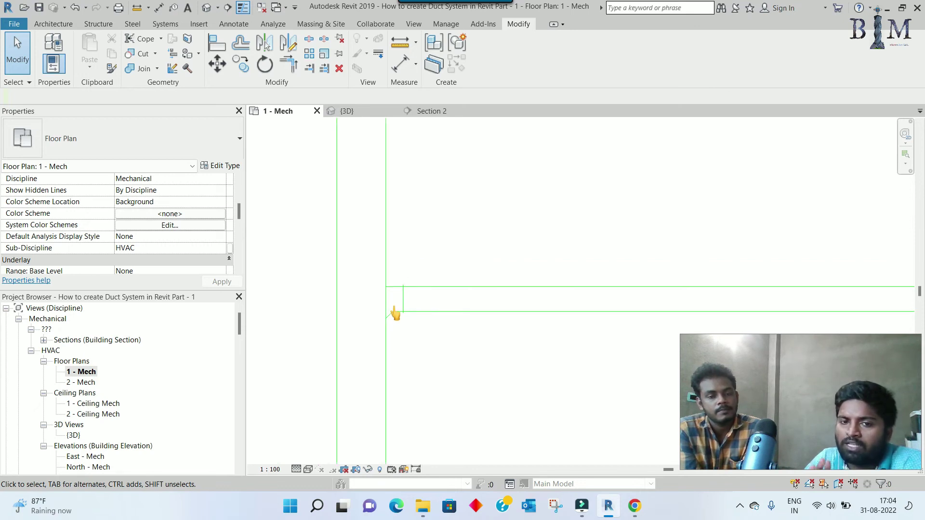
scroll(386, 282, down, 1)
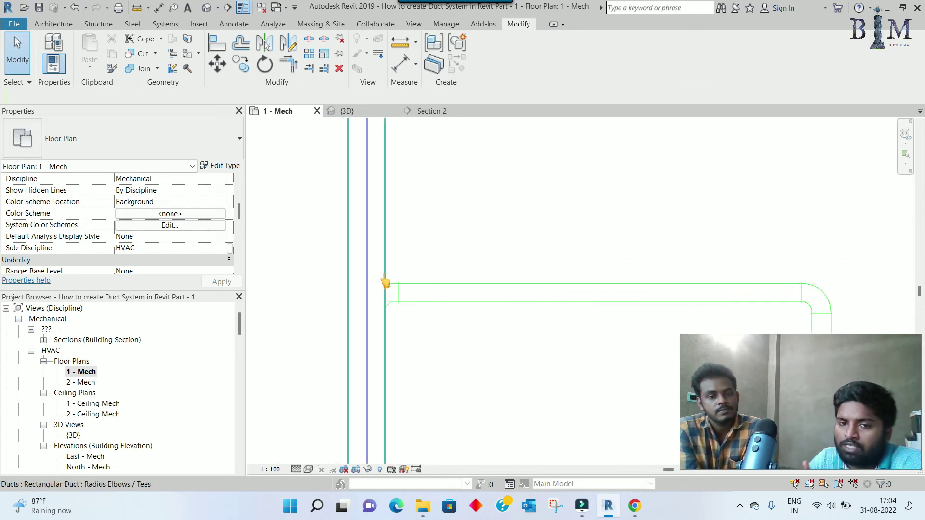
scroll(409, 226, down, 2)
scroll(440, 291, up, 2)
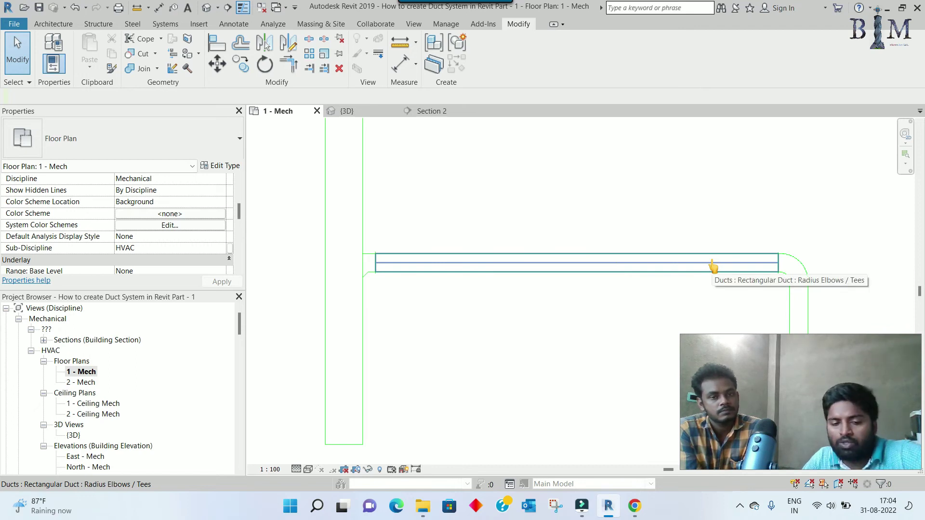
Draw a 1400 mm helper detail line from the duct's left end.
key(d)
key(l)
scroll(370, 261, up, 2)
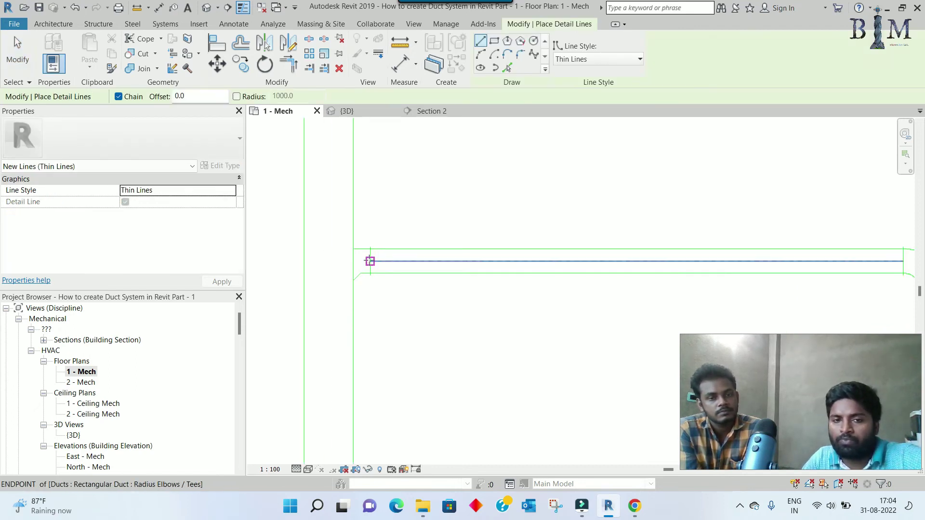
click(371, 261)
text(1400)
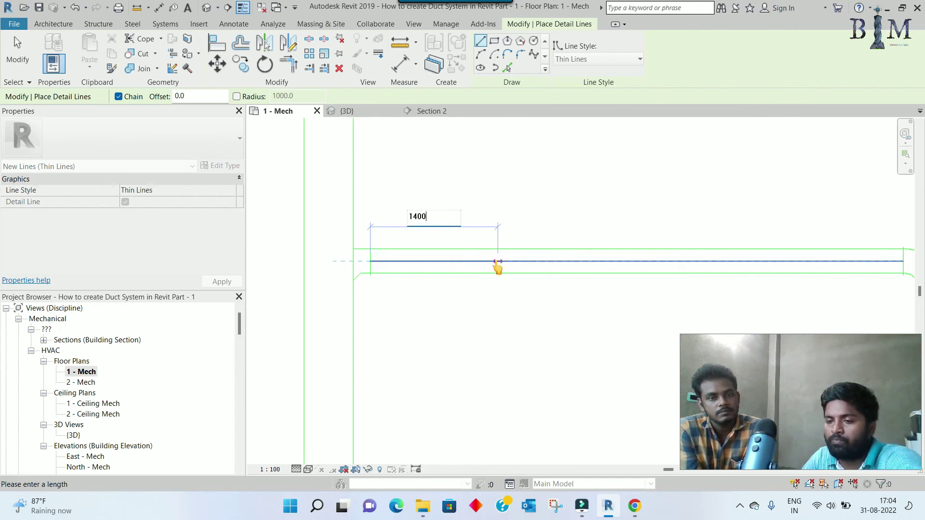
key(Return)
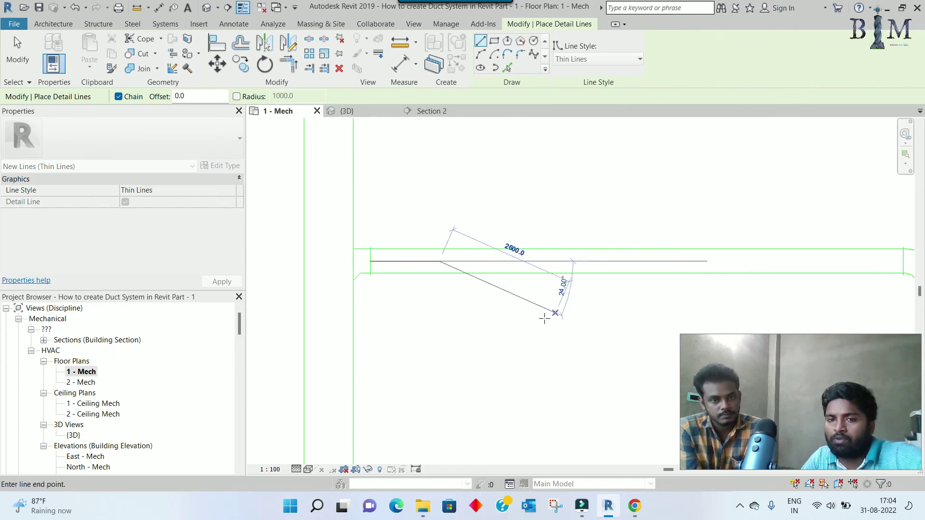
click(439, 330)
key(Escape)
key(Escape)
key(Escape)
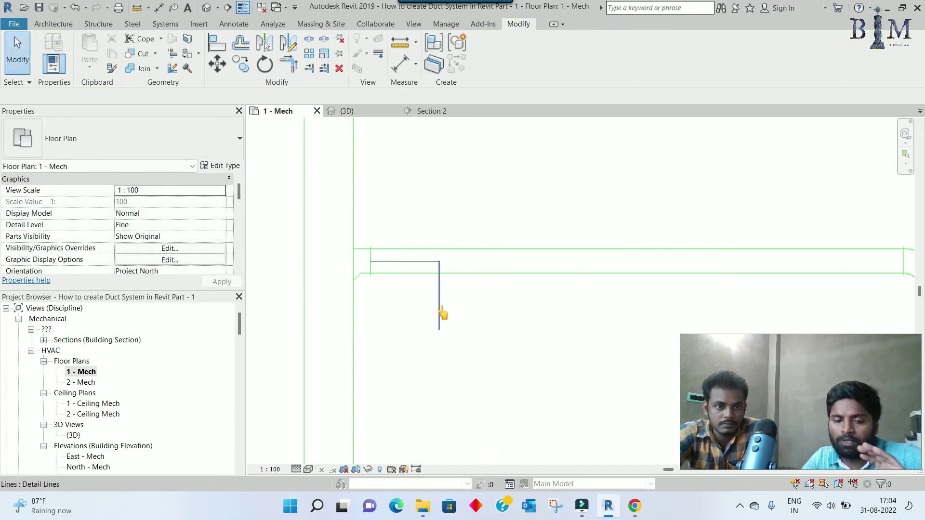
Split the duct at the 1400 mm marker and delete the helper lines.
key(s)
key(l)
scroll(424, 270, up, 1)
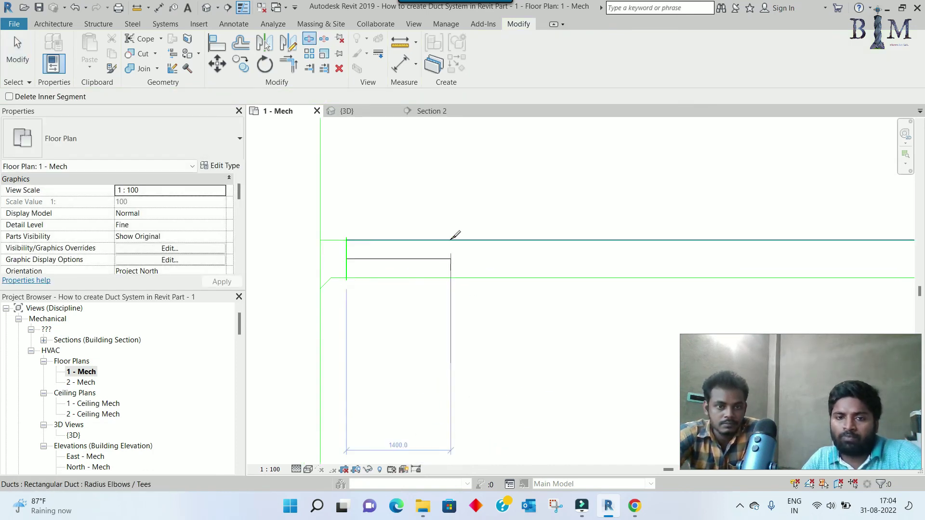
click(451, 239)
key(Escape)
click(438, 261)
key(Delete)
scroll(386, 265, down, 2)
Split the remaining duct at successive points along the run up to the elbow.
click(432, 266)
click(463, 267)
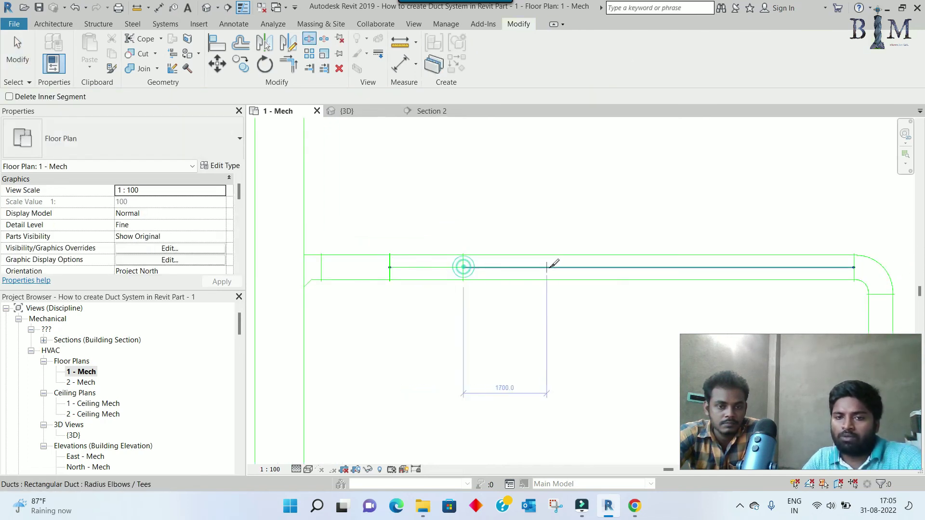
click(537, 268)
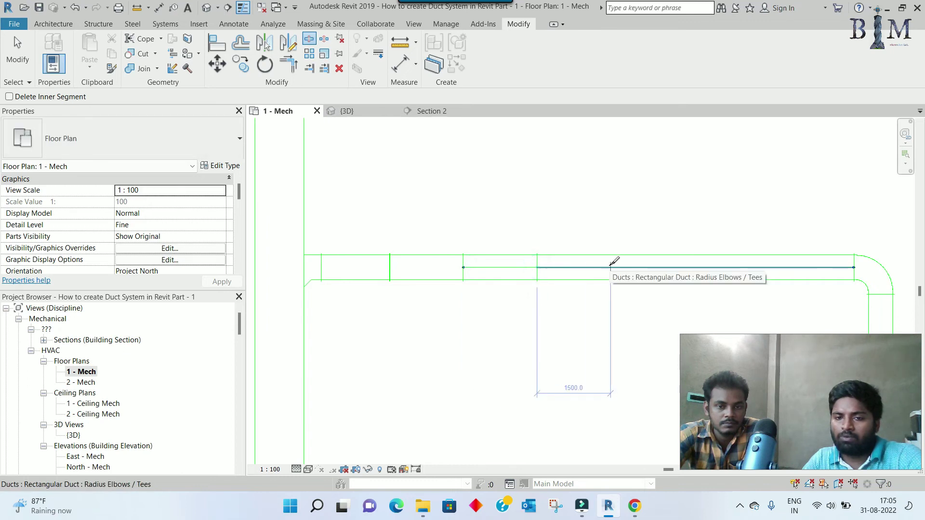
click(606, 268)
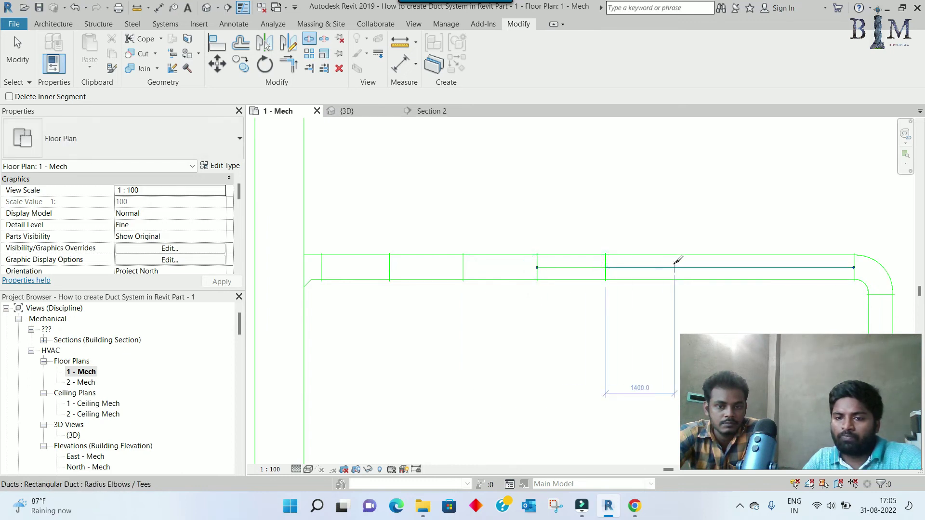
click(743, 265)
middle_drag(743, 265, 641, 236)
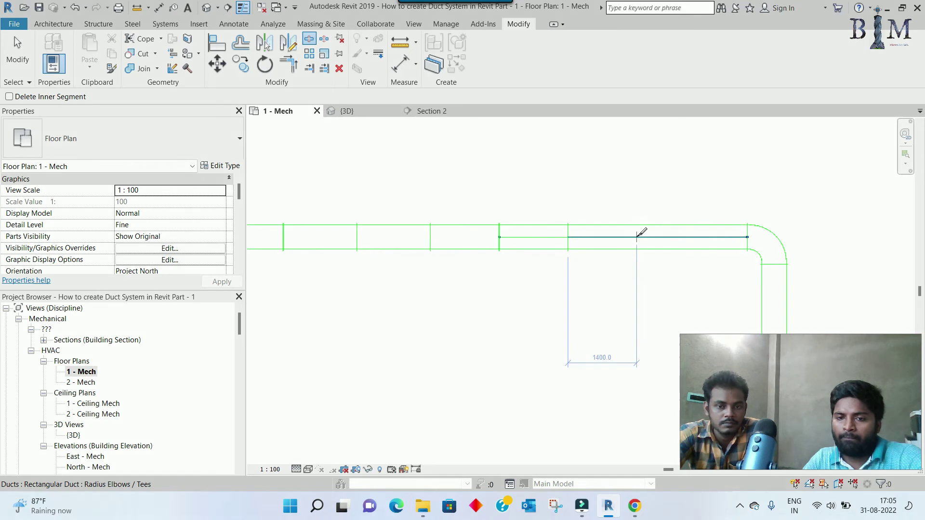
middle_drag(700, 233, 636, 204)
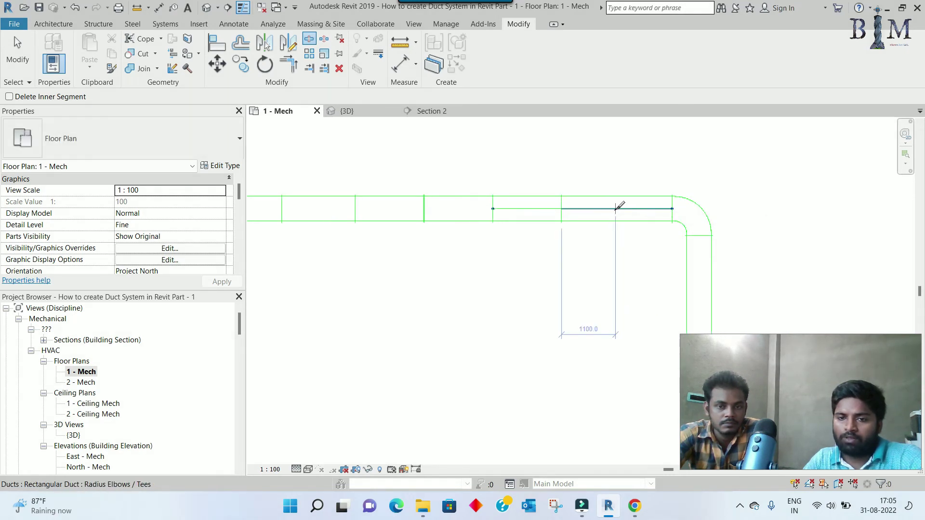
click(616, 208)
middle_drag(602, 245, 657, 242)
Place an aligned dimension string across all duct joints reading 1402, 1502, 1502, 1402, 1402, 1402, 1098.
key(Escape)
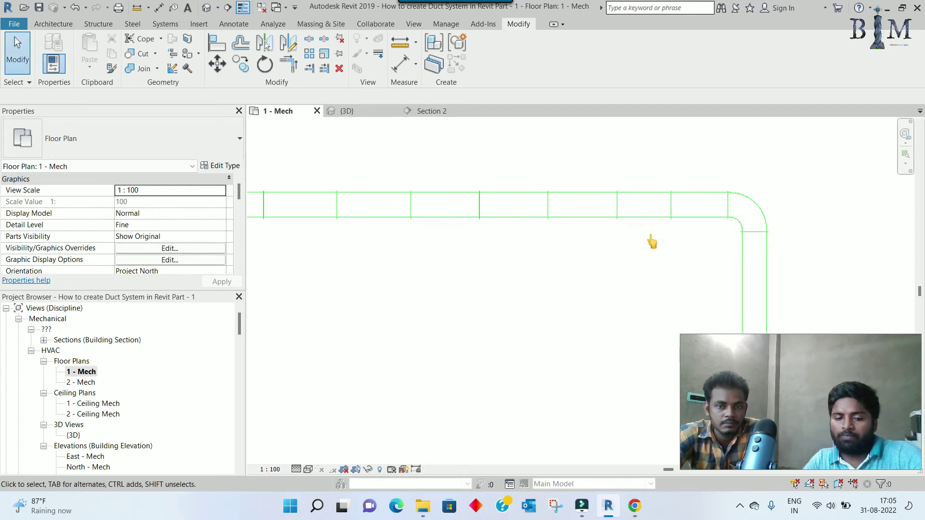
key(d)
key(i)
middle_drag(261, 222, 355, 225)
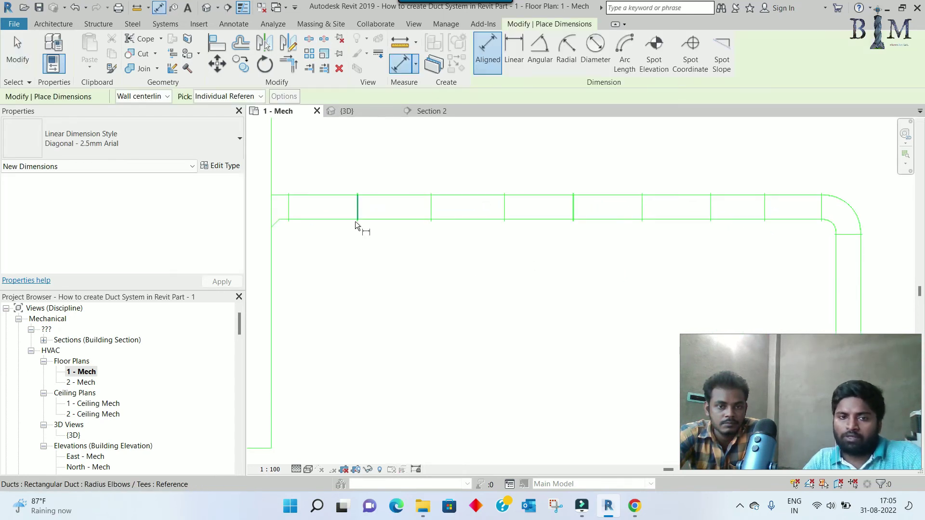
click(285, 206)
click(430, 212)
click(504, 214)
click(573, 212)
click(641, 207)
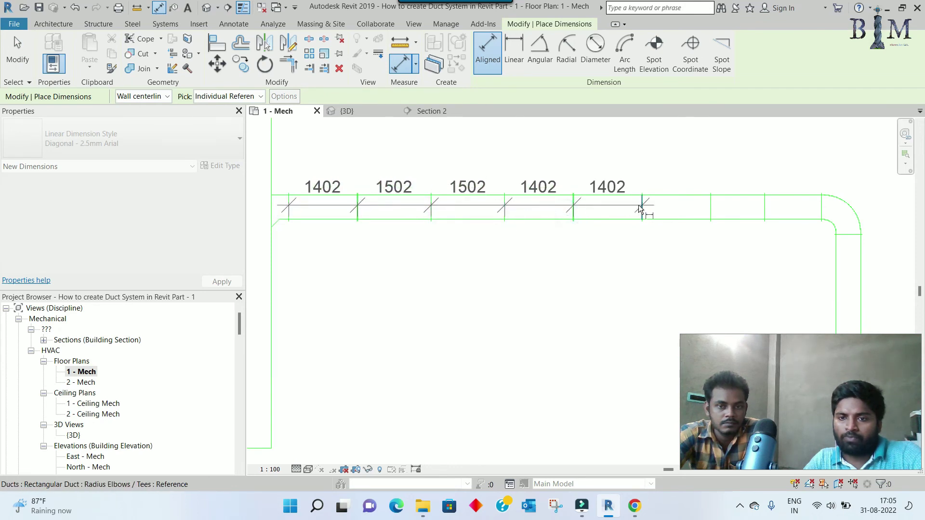
click(711, 208)
click(764, 206)
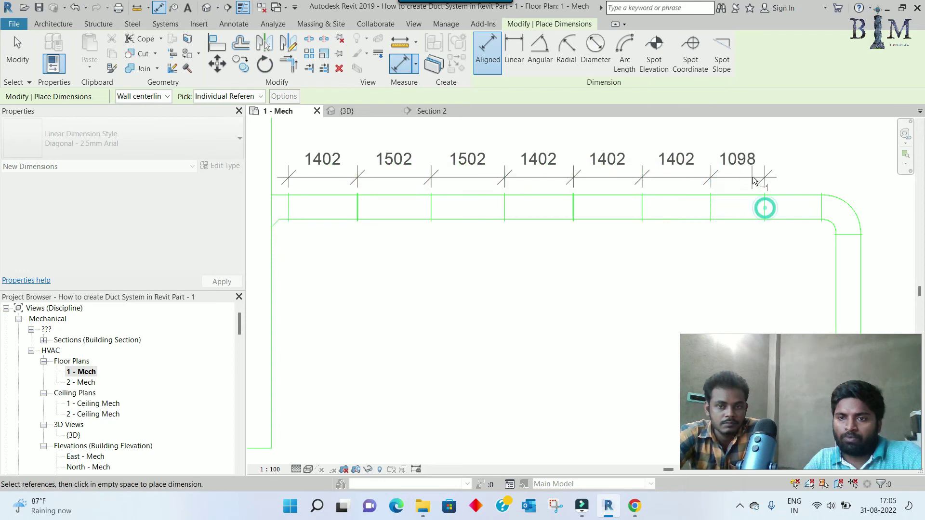
click(771, 175)
key(Escape)
key(Escape)
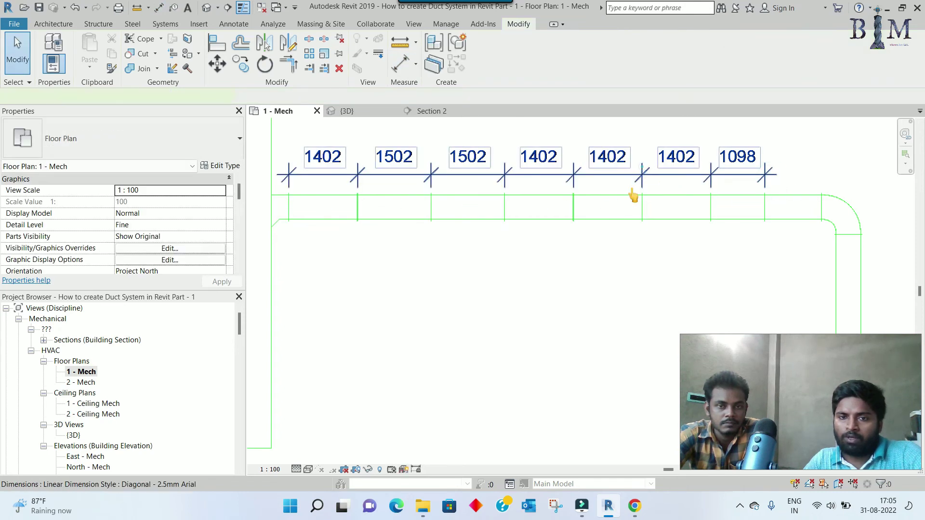
Recentre the plan on the duct run and box-select the split duct segments.
click(658, 174)
middle_drag(651, 101, 640, 166)
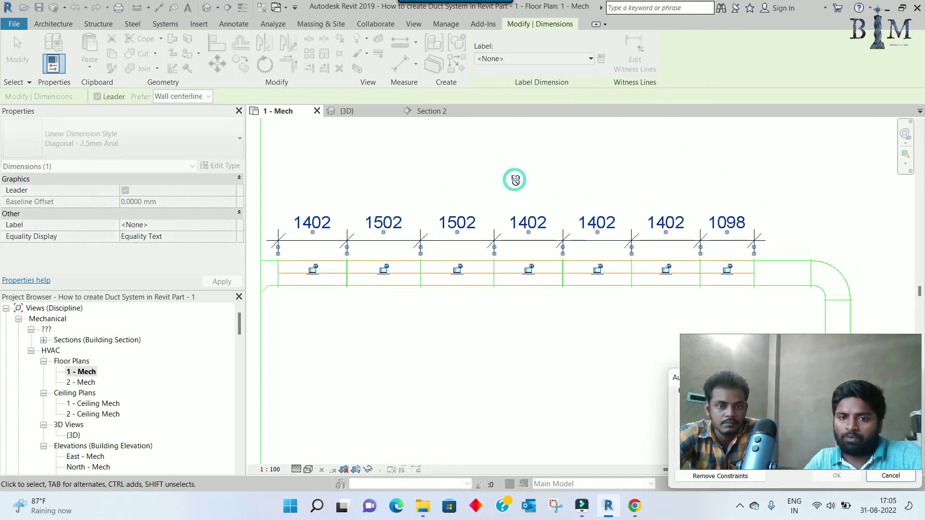
click(516, 189)
scroll(323, 221, down, 1)
mouse_move(324, 221)
middle_down()
mouse_move(399, 197)
mouse_move(385, 217)
middle_up()
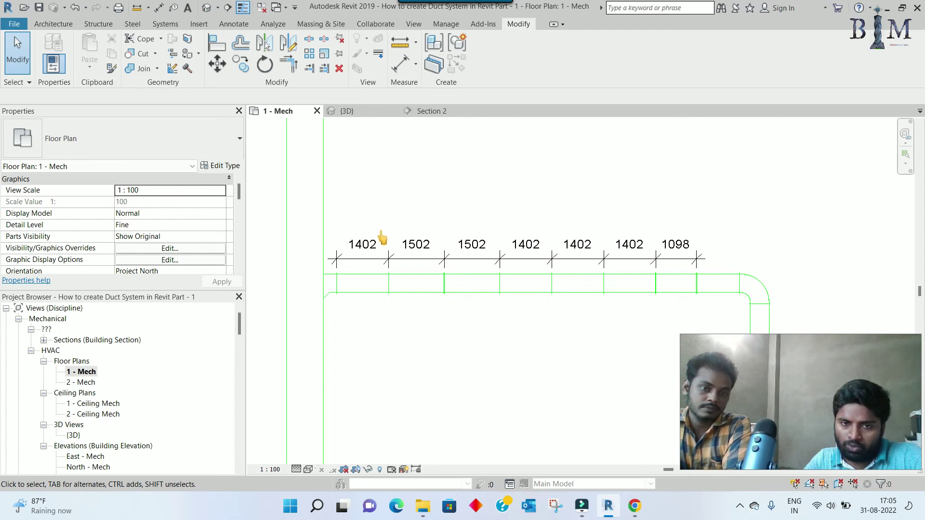
scroll(383, 285, up, 1)
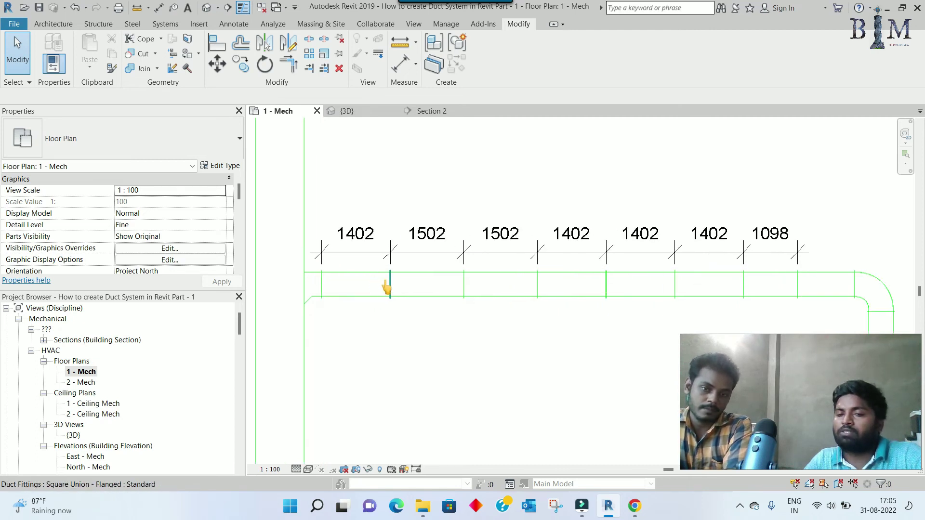
scroll(387, 288, down, 2)
drag(382, 196, 629, 304)
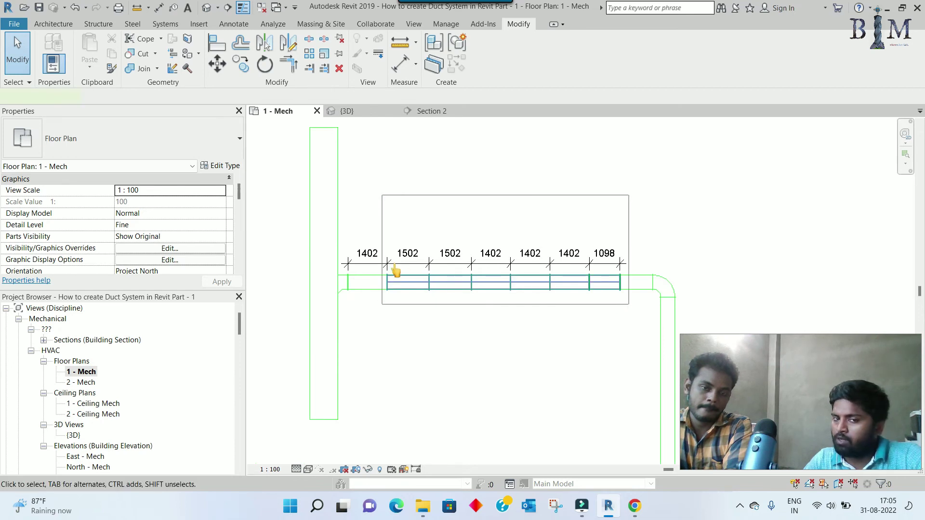
Nudge the ducts from the second joint onward until that segment reads 1400.
scroll(385, 270, up, 2)
scroll(380, 271, up, 3)
scroll(379, 271, up, 2)
scroll(467, 263, up, 2)
scroll(461, 261, up, 2)
scroll(461, 260, up, 2)
scroll(471, 363, up, 2)
scroll(434, 374, up, 2)
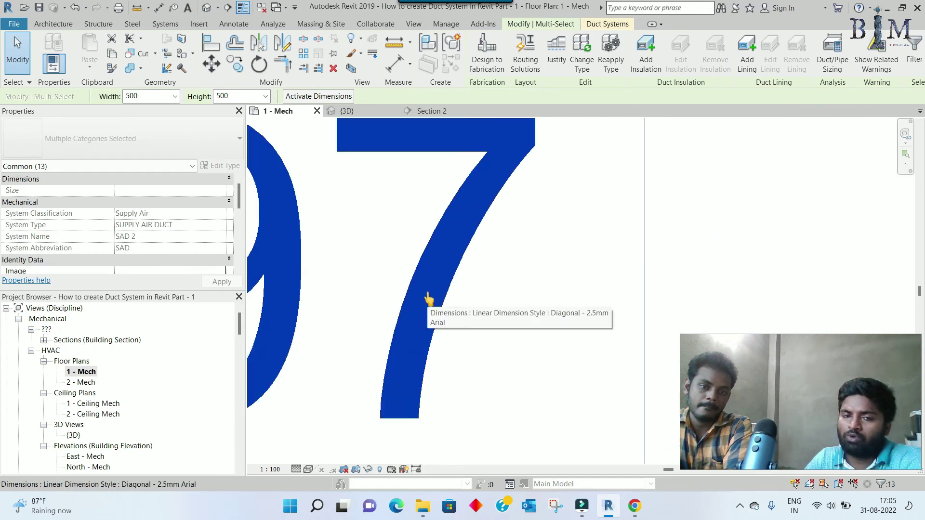
scroll(428, 299, down, 2)
scroll(430, 242, down, 2)
scroll(488, 314, down, 2)
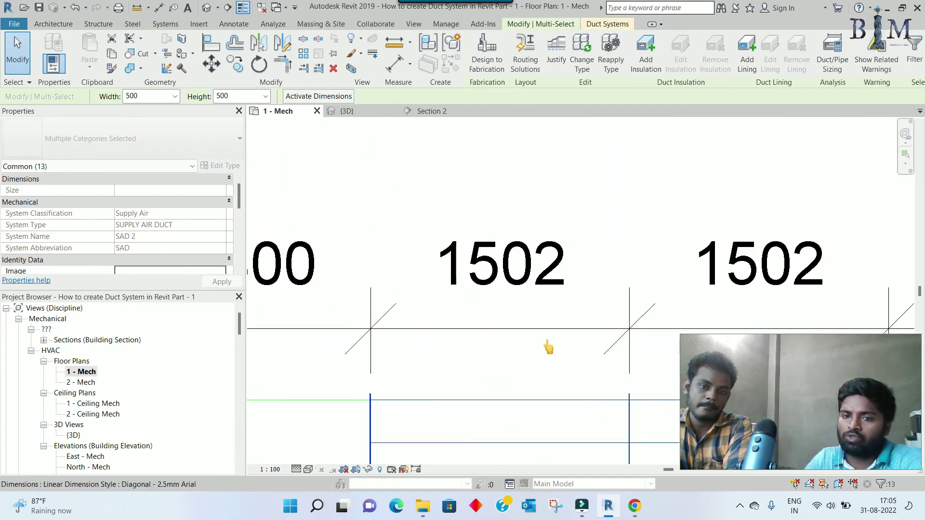
scroll(445, 233, down, 1)
scroll(447, 241, down, 2)
scroll(437, 233, down, 2)
key(Escape)
drag(630, 310, 691, 324)
scroll(441, 291, up, 3)
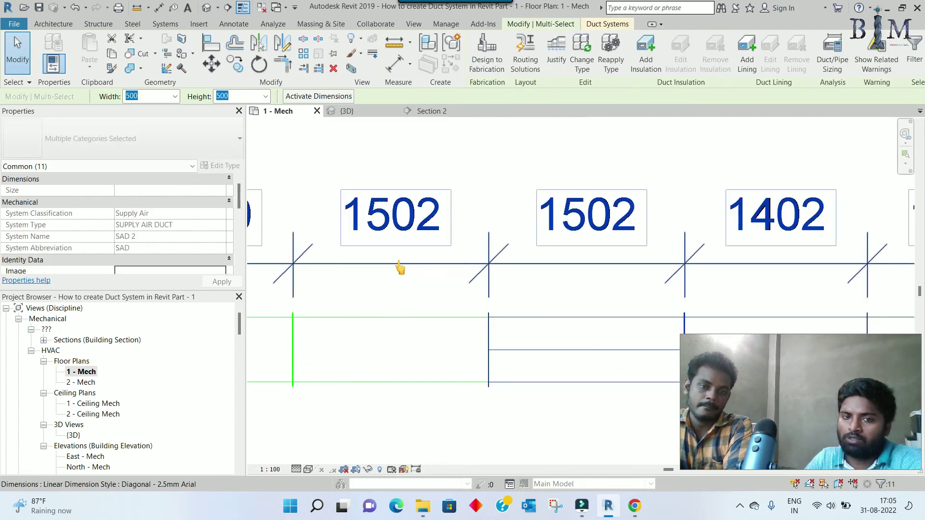
scroll(385, 221, up, 1)
scroll(377, 228, up, 2)
key(Right)
key(Right)
key(Right)
scroll(377, 228, up, 1)
key(Left)
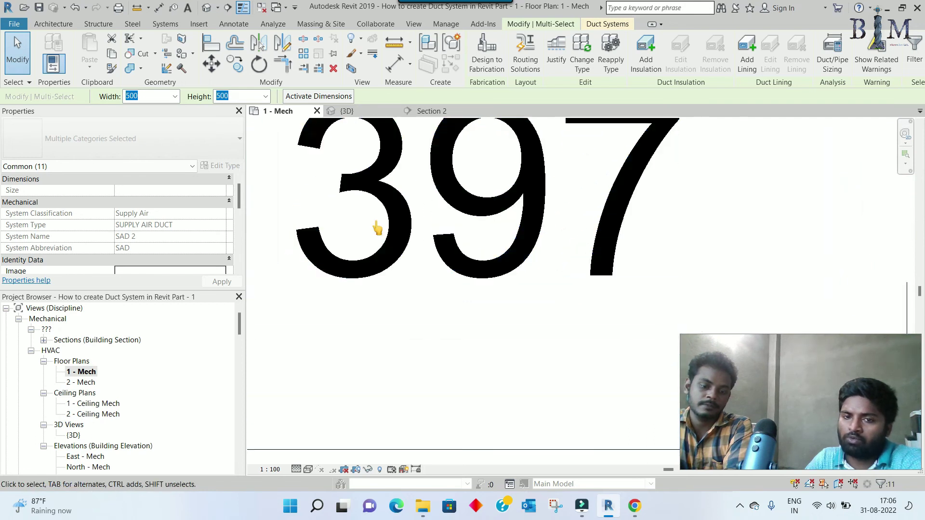
scroll(378, 229, up, 1)
key(Right)
scroll(378, 228, down, 1)
scroll(366, 260, down, 1)
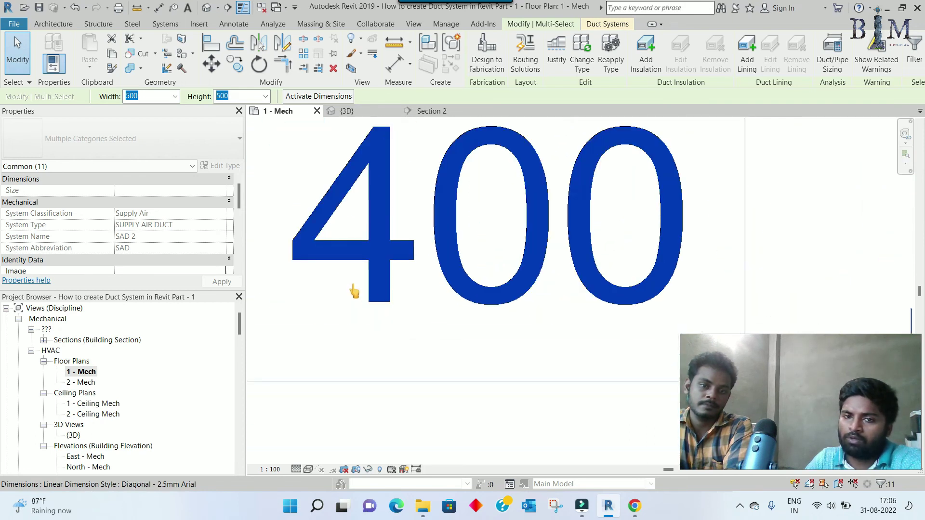
scroll(342, 265, down, 2)
scroll(332, 245, down, 1)
scroll(332, 249, down, 1)
Nudge the ducts beyond the adjusted joint to shorten the 1502 segment.
drag(394, 184, 630, 312)
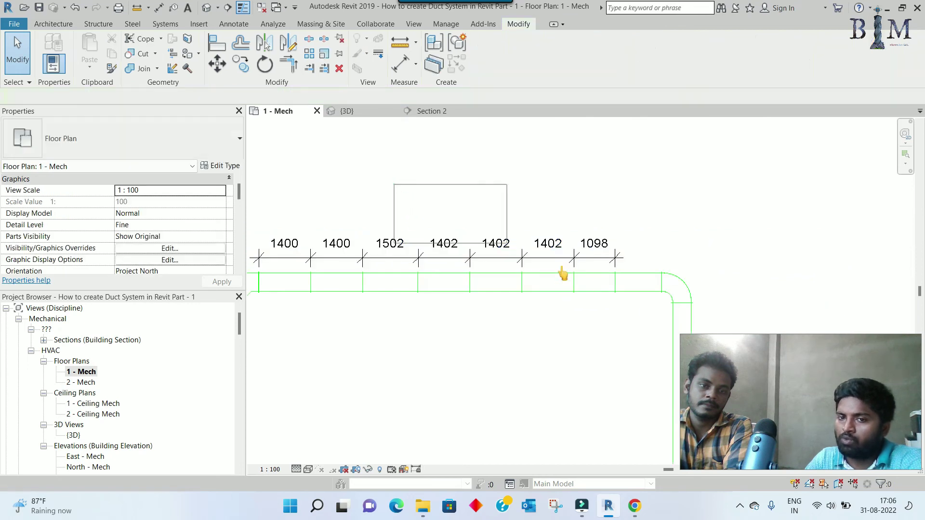
scroll(390, 247, up, 3)
scroll(398, 251, up, 1)
key(Left)
key(Left)
key(Right)
scroll(405, 255, down, 2)
scroll(476, 260, down, 2)
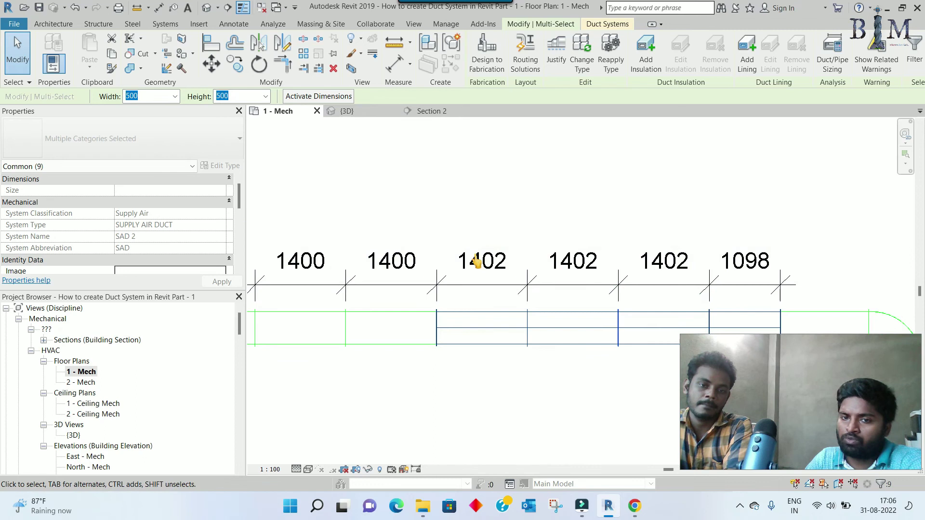
scroll(497, 231, down, 2)
Window-select the remaining ducts further along the run to adjust their joints.
drag(491, 197, 693, 319)
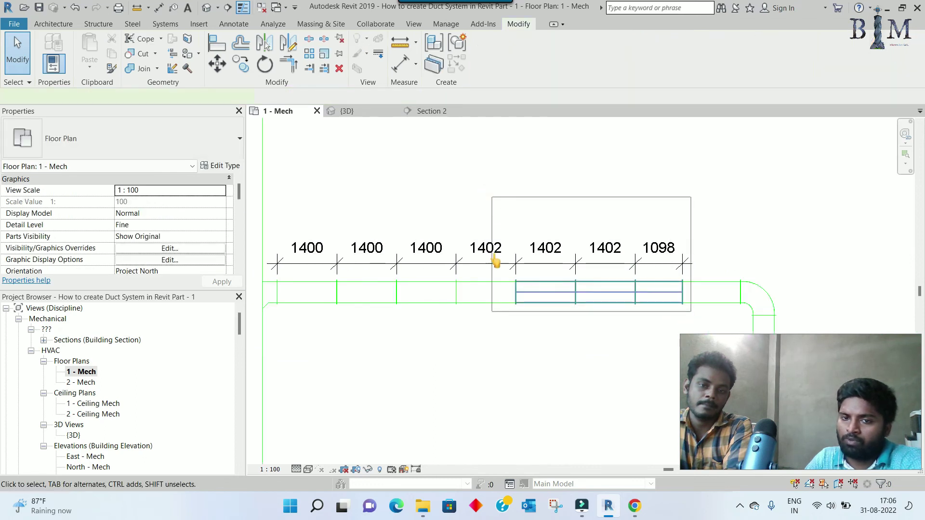
scroll(494, 262, up, 3)
scroll(492, 260, up, 2)
scroll(496, 261, up, 2)
scroll(356, 265, down, 1)
scroll(357, 265, down, 3)
click(535, 157)
drag(437, 147, 604, 326)
scroll(386, 219, up, 3)
scroll(454, 221, up, 2)
scroll(457, 222, up, 2)
scroll(456, 222, down, 3)
scroll(406, 211, down, 2)
scroll(535, 193, down, 1)
Select the last duct joint before the elbow, then clear the selection.
drag(546, 176, 662, 357)
scroll(552, 274, up, 2)
scroll(552, 275, up, 3)
scroll(508, 353, up, 3)
scroll(494, 279, down, 1)
scroll(494, 279, down, 1)
scroll(493, 279, down, 2)
scroll(411, 250, down, 2)
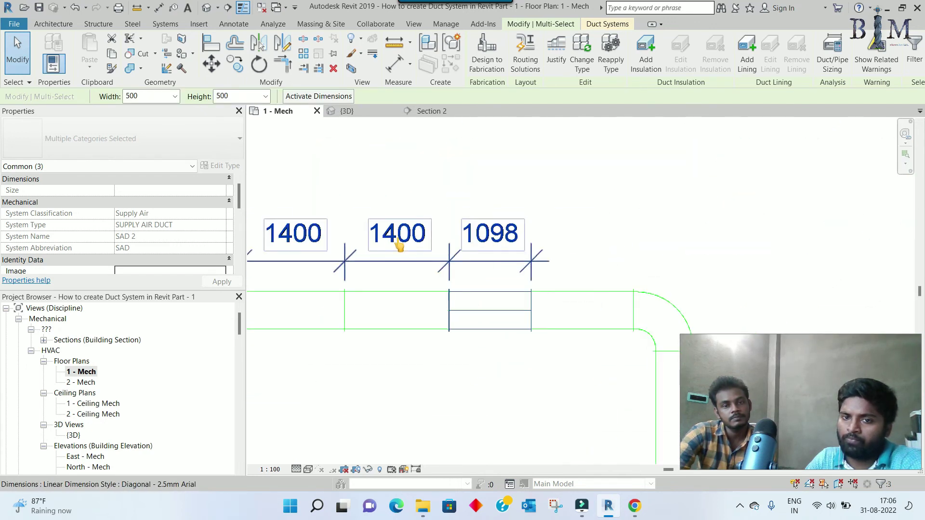
drag(491, 176, 554, 339)
click(547, 328)
scroll(496, 261, up, 3)
scroll(497, 260, down, 3)
key(Escape)
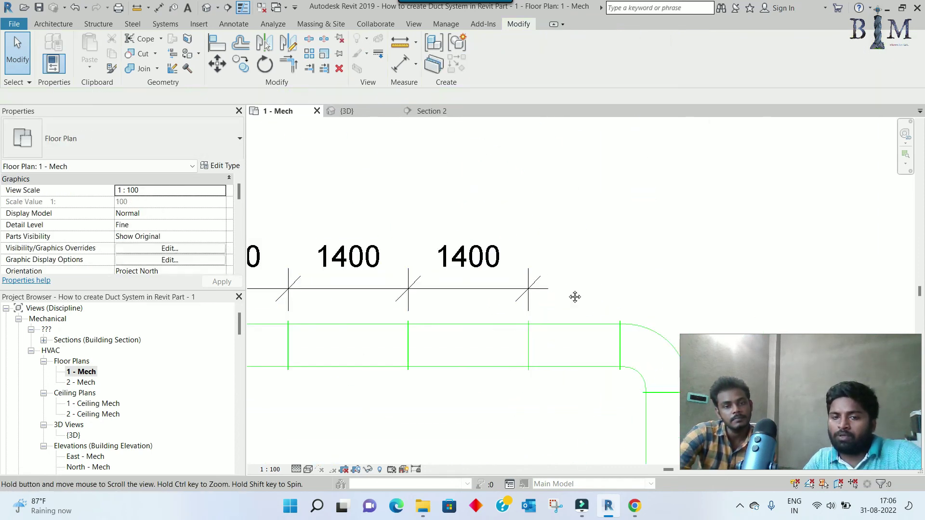
scroll(573, 296, up, 2)
Dimension from the last 1400 joint to the elbow edge (1071).
key(d)
key(i)
scroll(448, 338, down, 1)
click(415, 363)
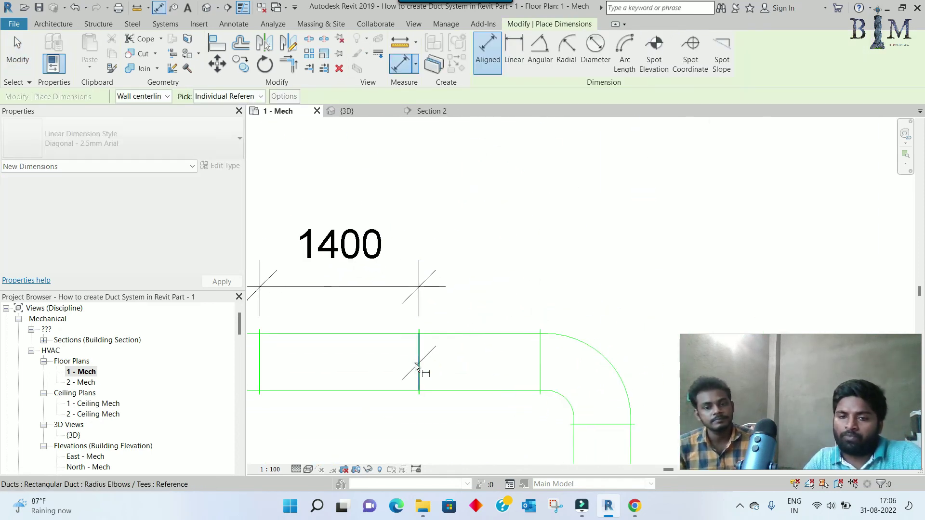
click(544, 369)
Place the chained 1400 and 1071 dimension and pan toward the elbow.
click(525, 291)
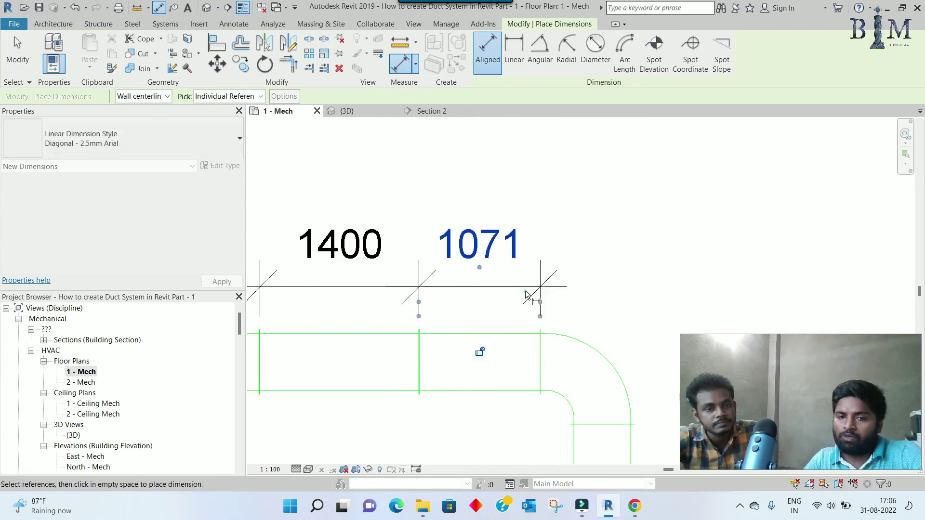
key(Escape)
key(Escape)
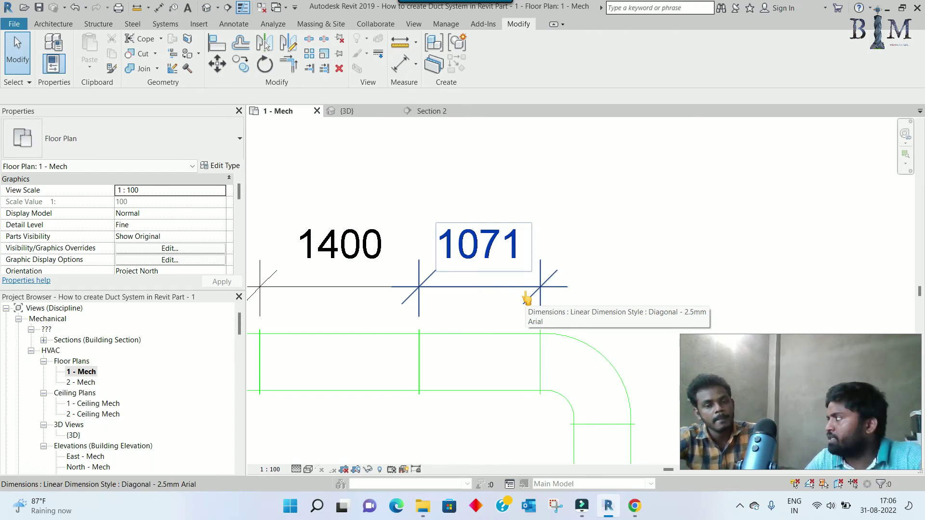
middle_drag(527, 303, 499, 237)
scroll(534, 245, up, 2)
scroll(525, 299, up, 2)
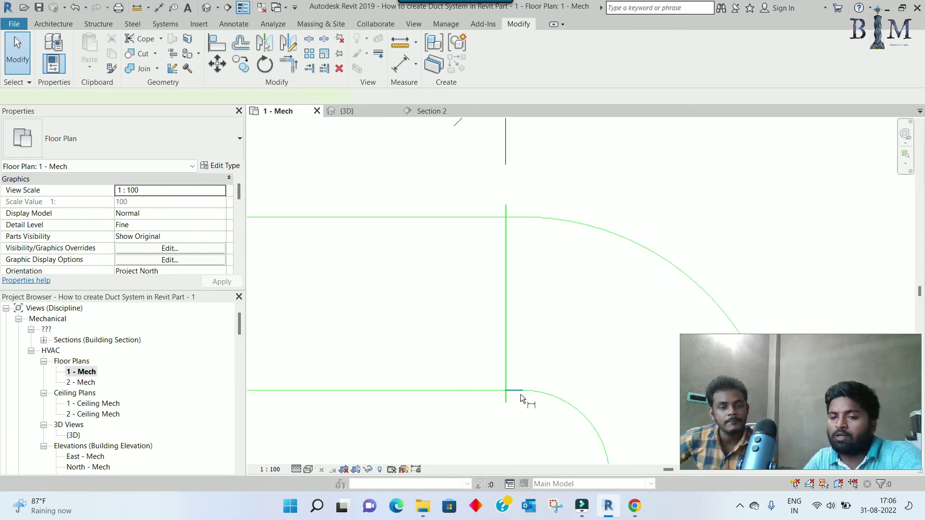
Dimension the 48 mm offset between the vertical duct edge and the elbow.
key(i)
scroll(525, 393, up, 2)
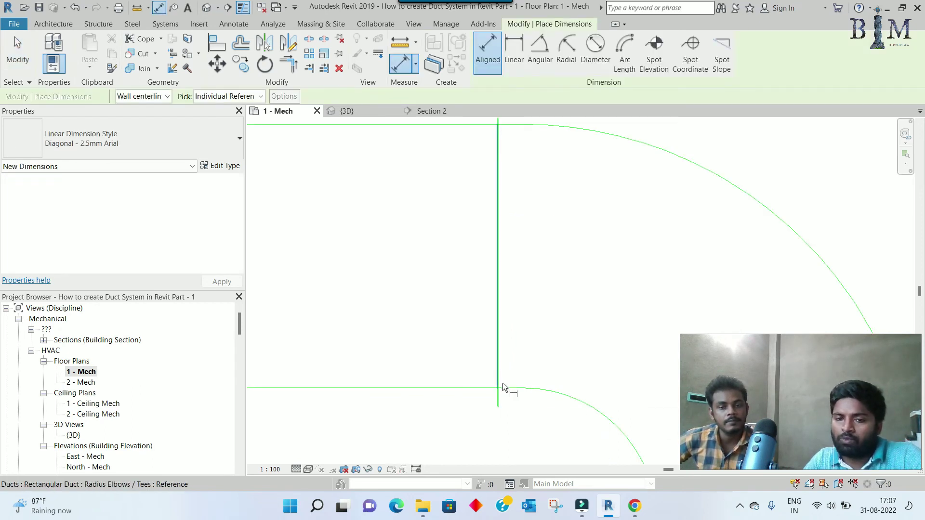
scroll(501, 379, up, 1)
click(500, 376)
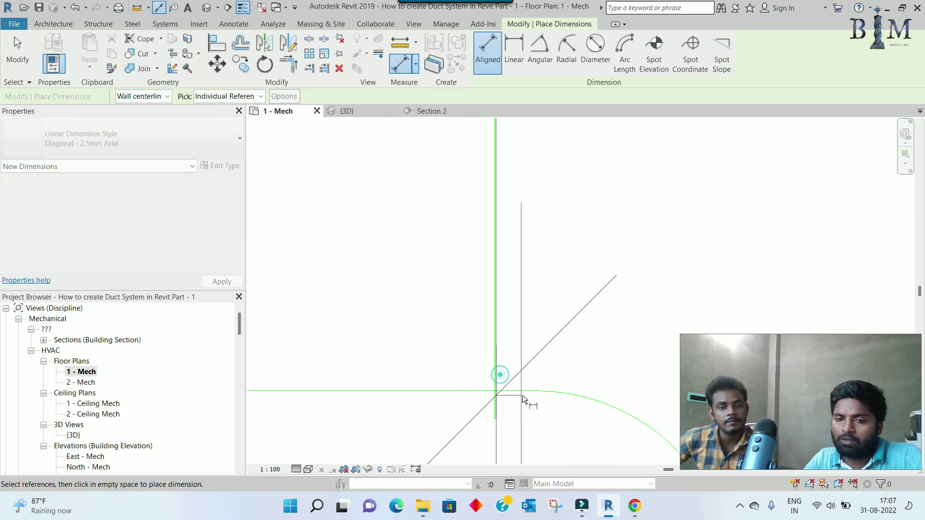
scroll(529, 384, down, 2)
scroll(529, 382, down, 2)
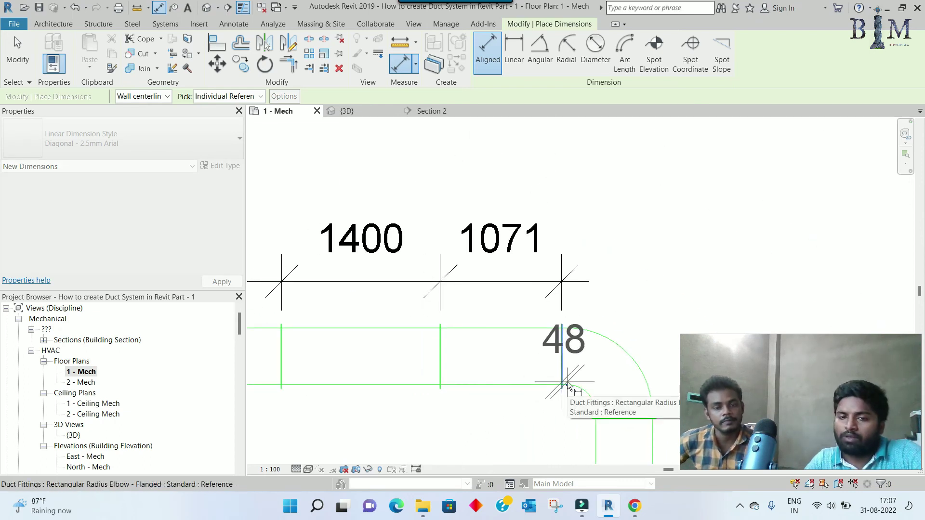
middle_drag(567, 392, 569, 348)
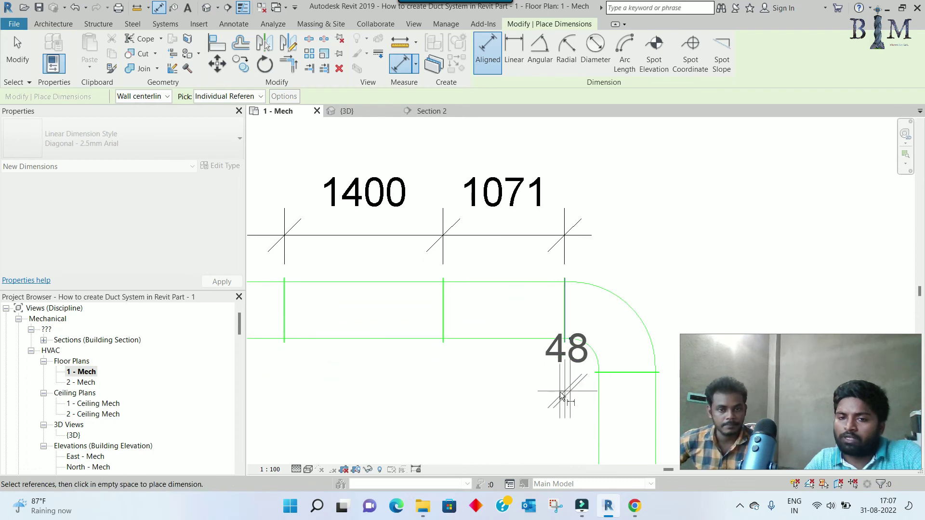
key(Escape)
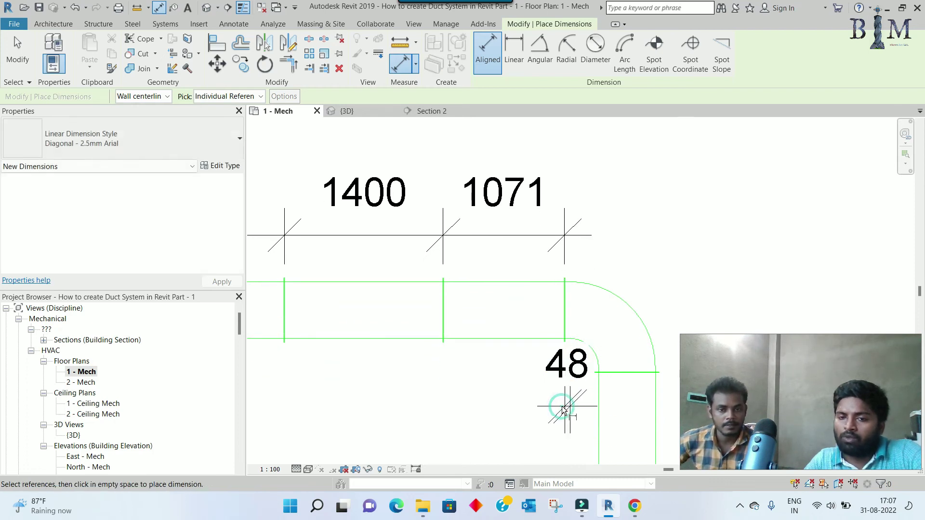
key(Escape)
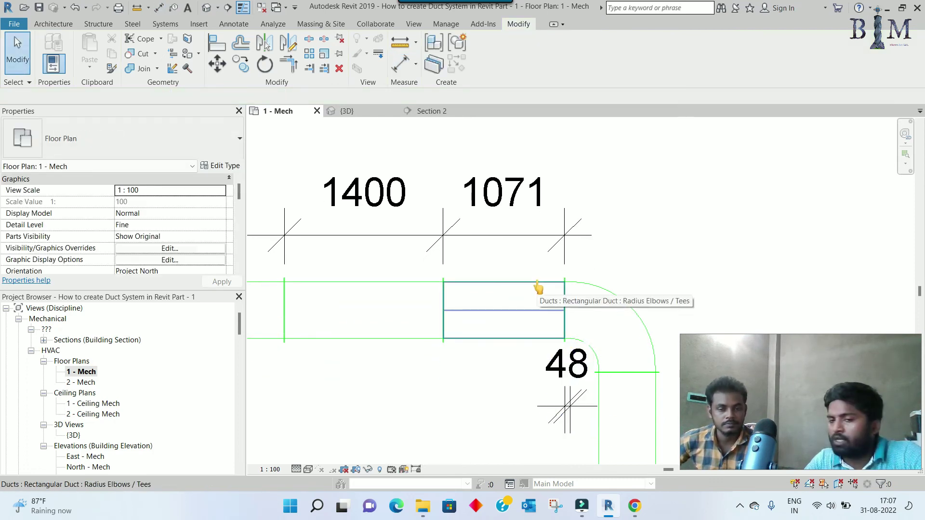
Select the short duct before the elbow and check its 1070.6 mm length.
scroll(568, 340, up, 1)
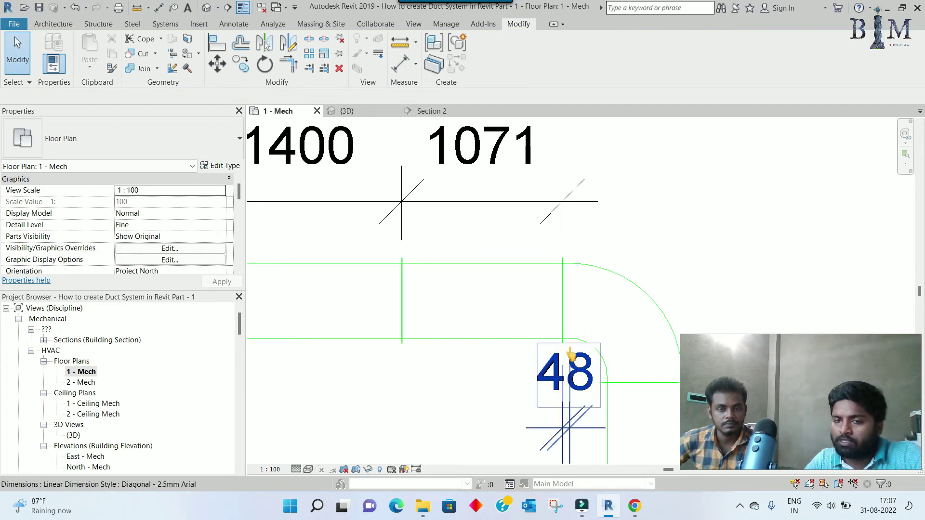
scroll(570, 353, up, 1)
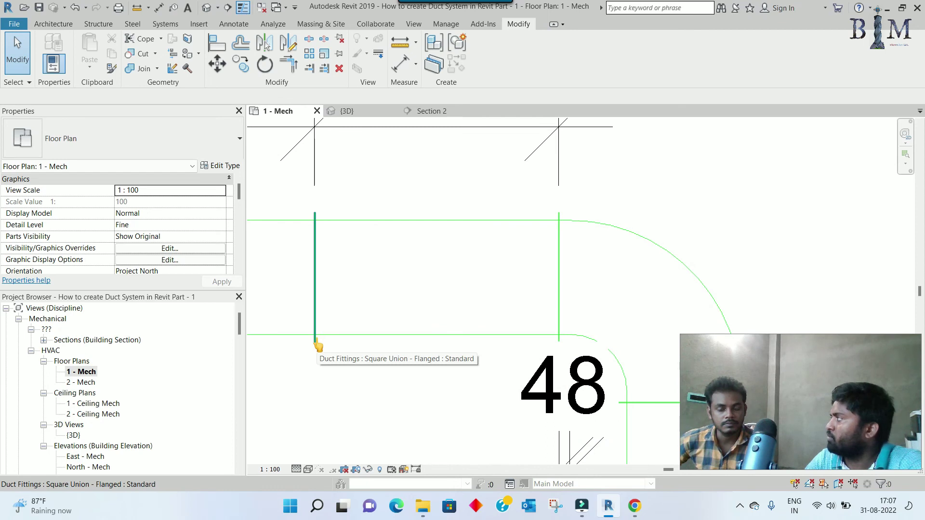
click(351, 337)
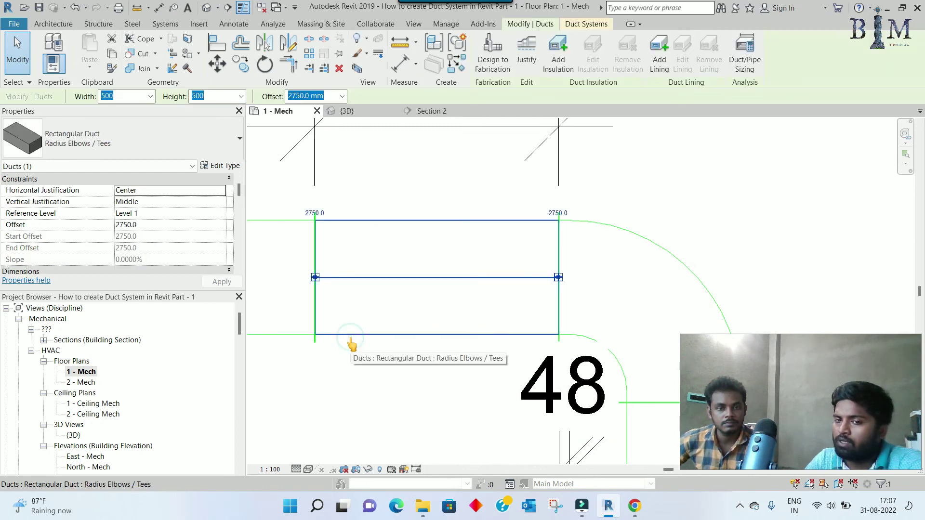
scroll(441, 313, down, 1)
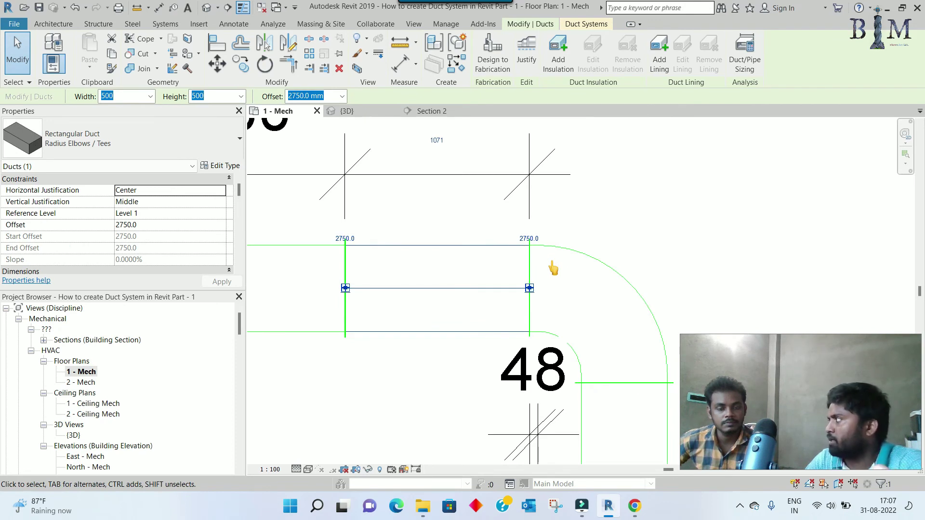
middle_drag(549, 238, 549, 280)
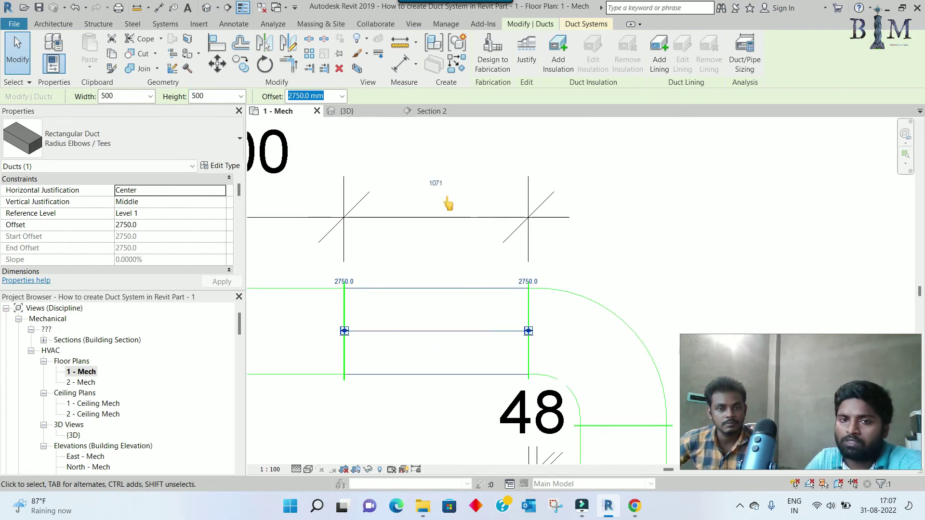
click(438, 185)
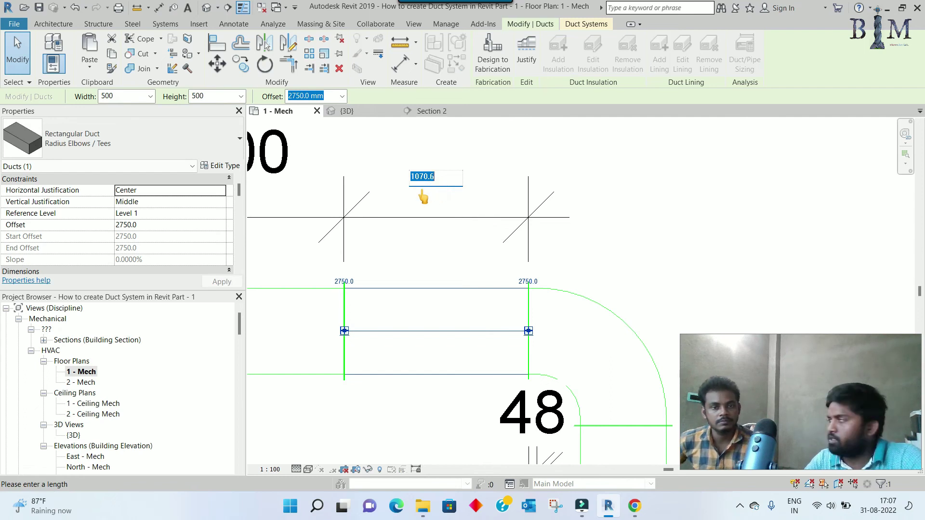
key(Escape)
Delete the short duct segment and set the elbow's Extension 1 to 60.
click(339, 70)
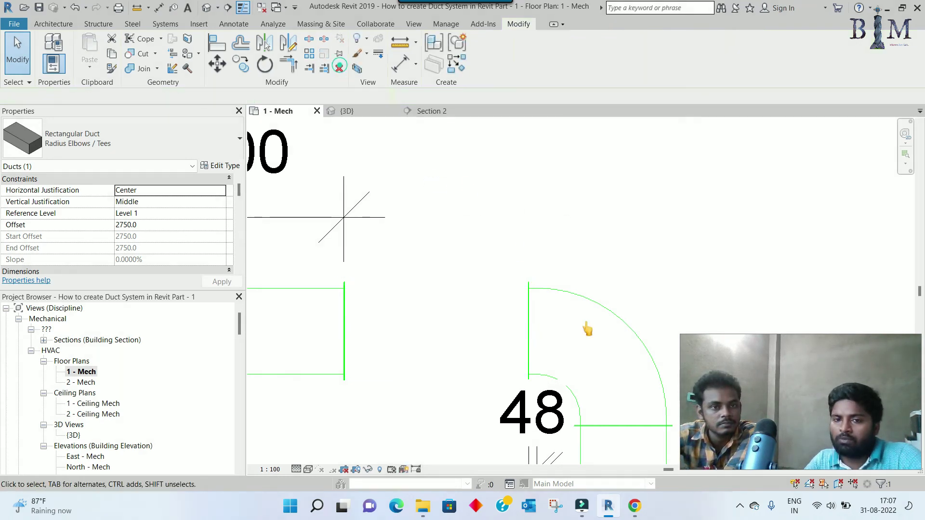
click(542, 289)
scroll(188, 243, down, 3)
scroll(186, 248, down, 2)
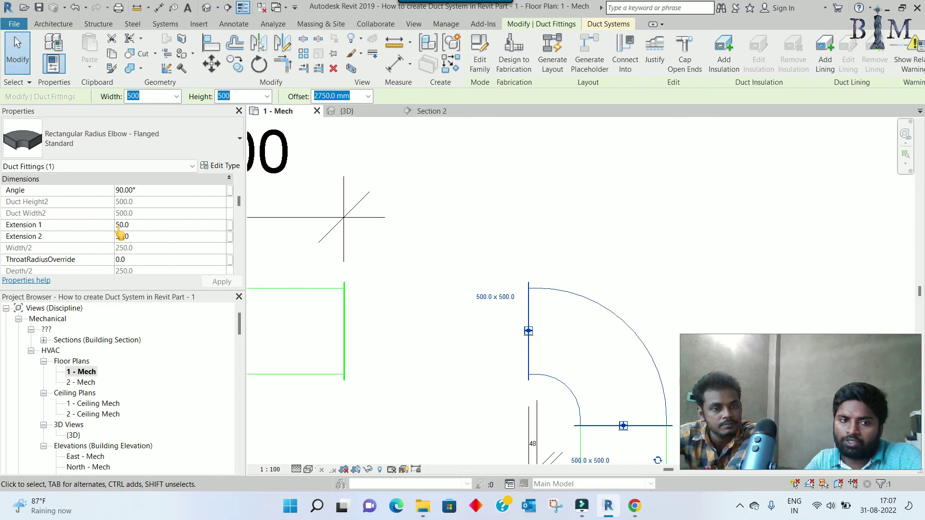
double_click(151, 225)
text(60)
key(Return)
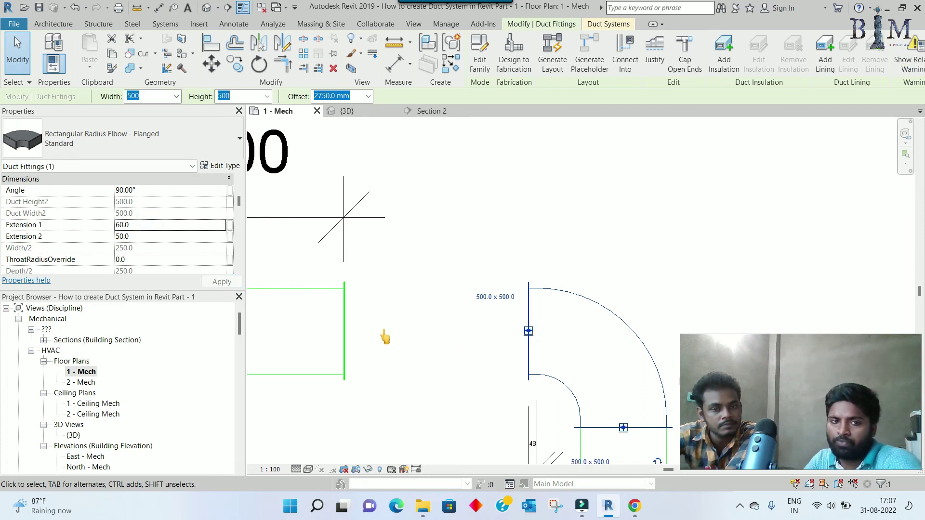
Try the elbow's Extension 1 at 100, then restore it to 50.
double_click(157, 225)
text(100)
key(Return)
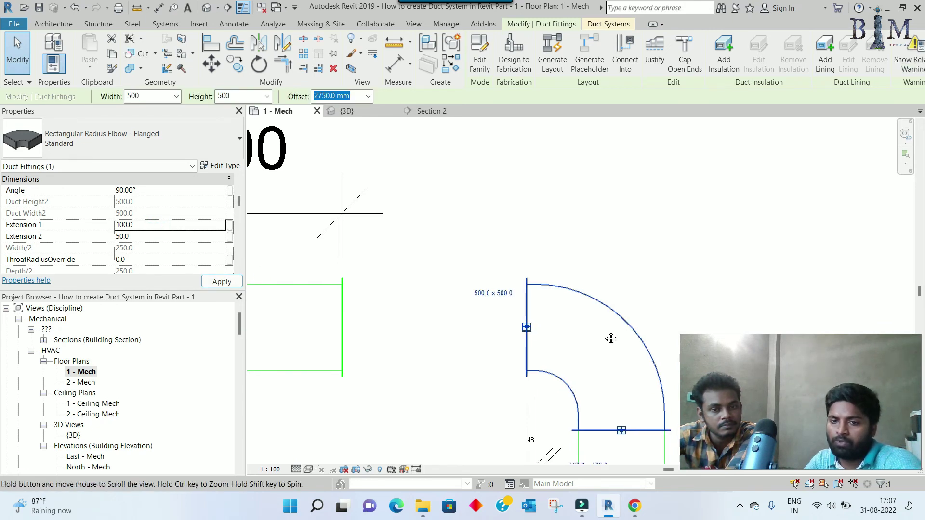
middle_drag(614, 420, 600, 367)
click(146, 222)
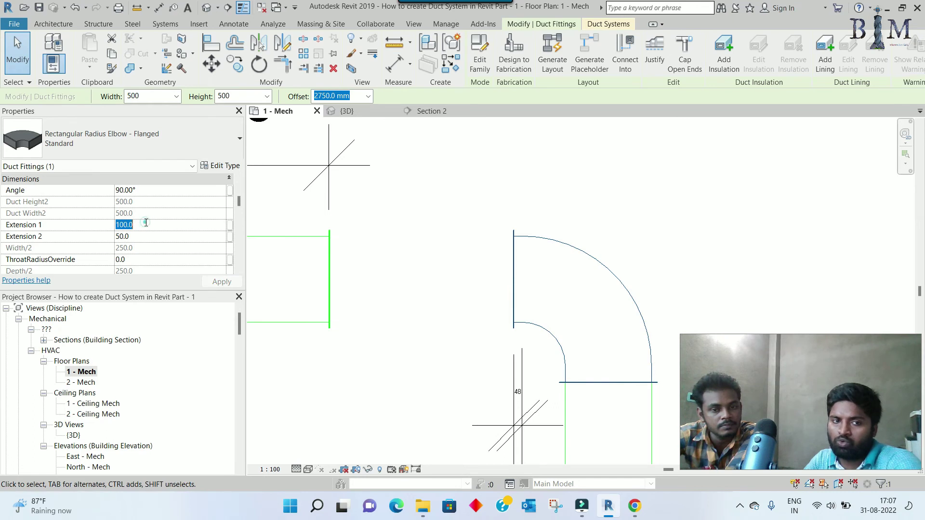
text(50)
click(150, 237)
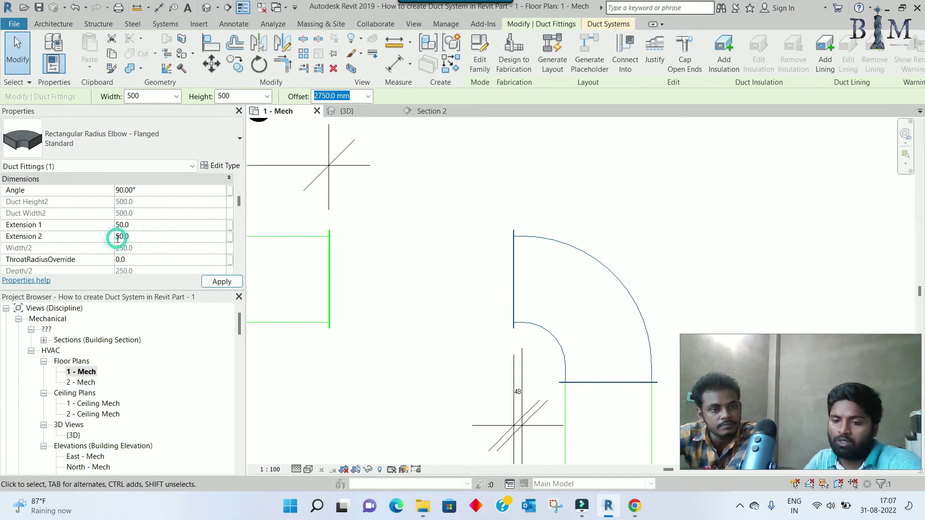
Append +1070.6 to the elbow's Extension 2, making it 1120.6.
text(+1070.6)
key(Return)
middle_drag(423, 299, 469, 256)
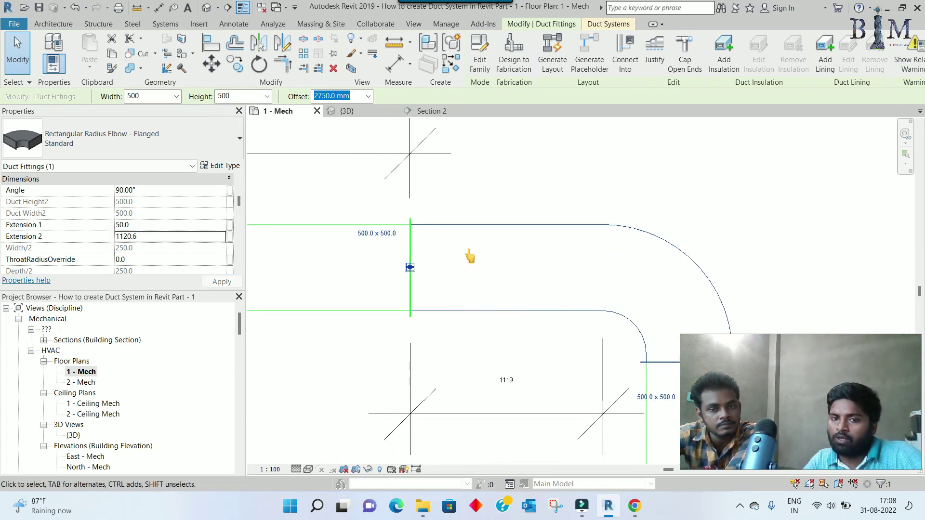
key(Escape)
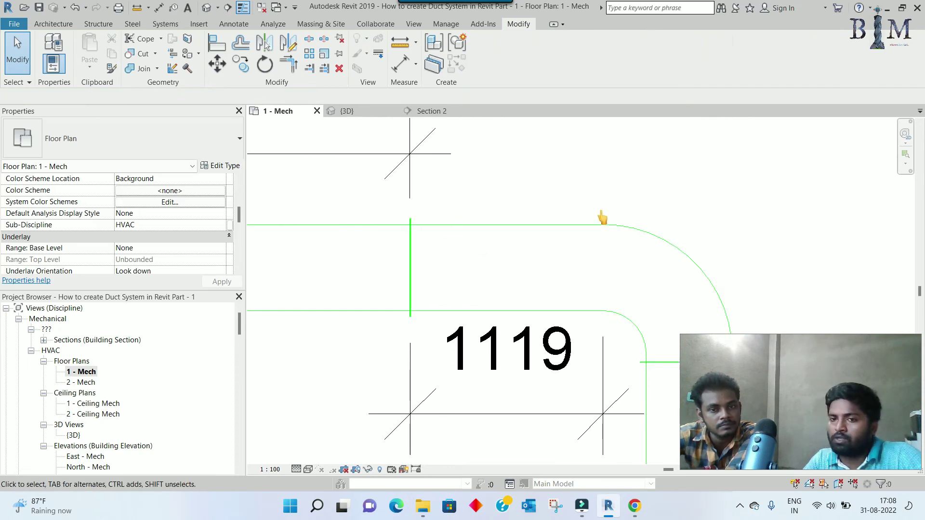
click(440, 230)
scroll(417, 268, up, 3)
scroll(405, 270, up, 2)
mouse_move(402, 271)
mouse_down()
mouse_move(423, 277)
mouse_move(399, 275)
mouse_up()
scroll(396, 295, down, 3)
key(Escape)
scroll(467, 241, up, 3)
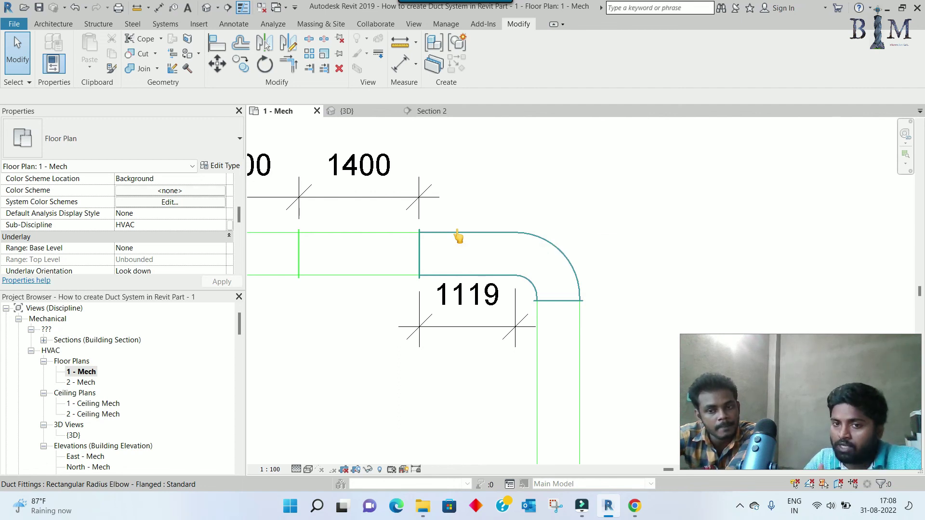
scroll(436, 243, up, 1)
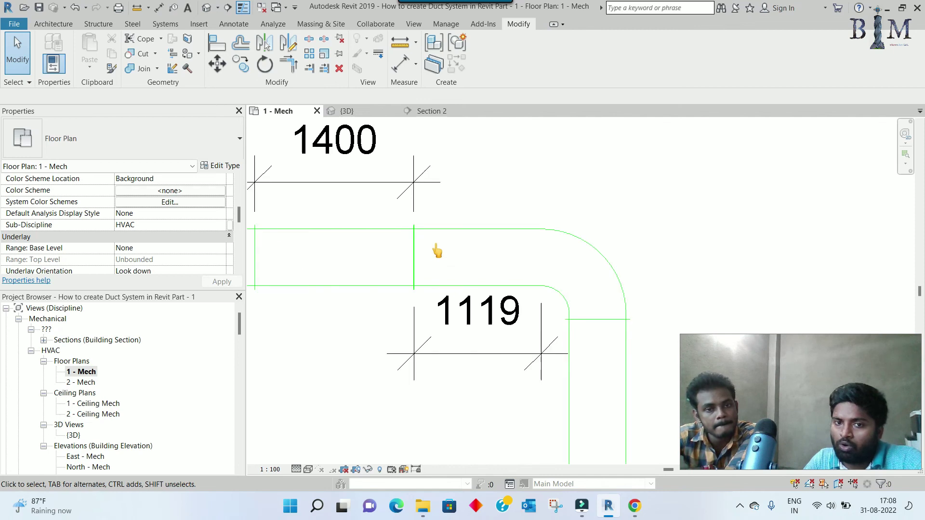
scroll(540, 236, up, 1)
scroll(436, 231, up, 1)
scroll(397, 211, up, 1)
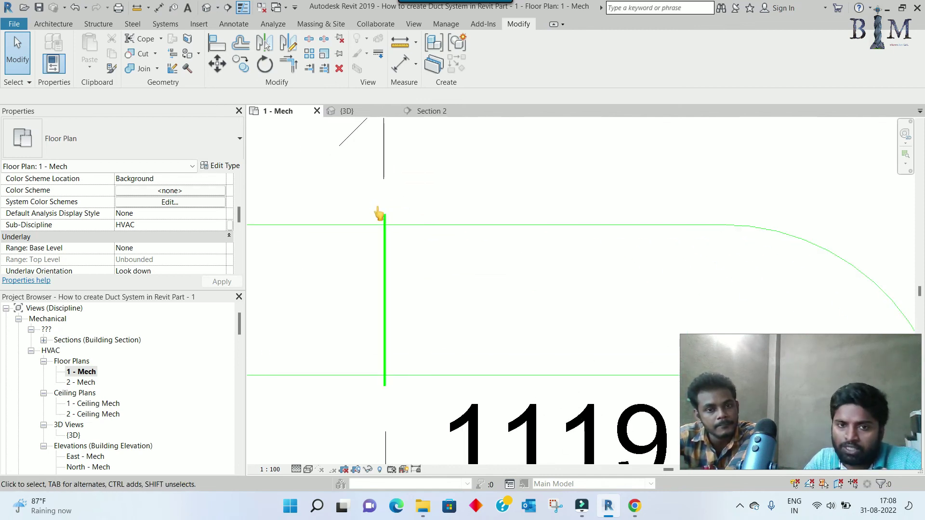
scroll(380, 214, down, 1)
scroll(381, 214, down, 2)
scroll(381, 214, down, 1)
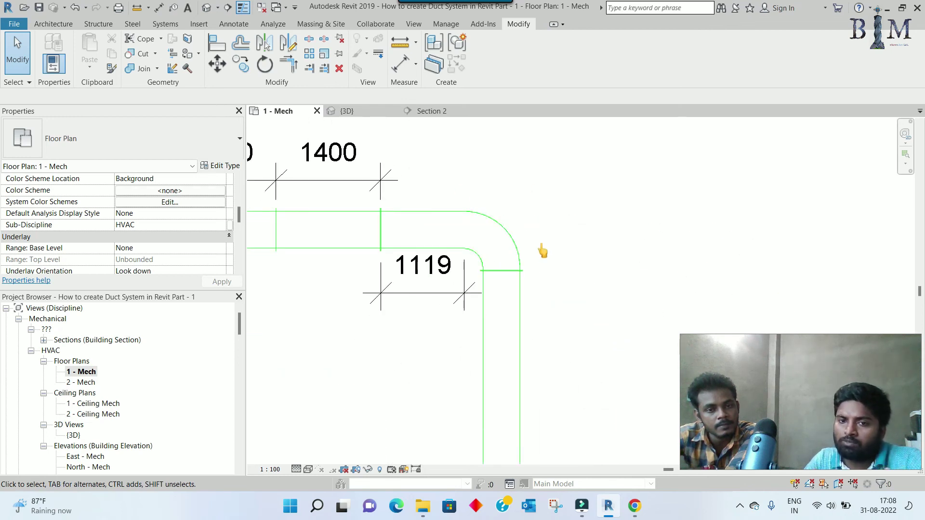
middle_drag(543, 251, 615, 238)
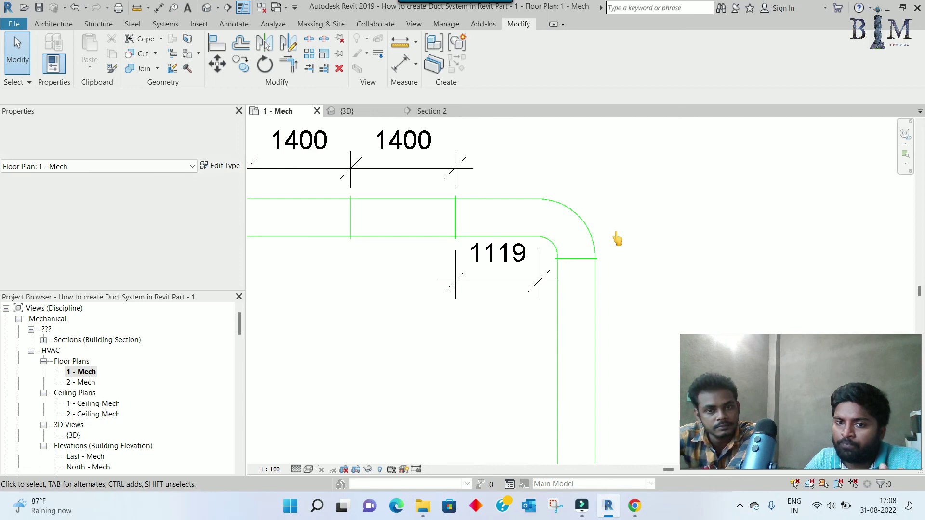
scroll(615, 238, down, 2)
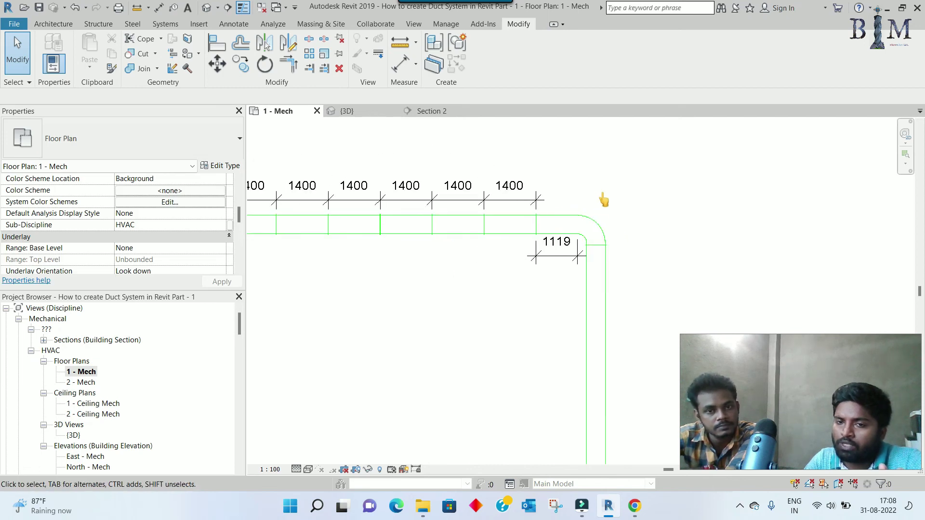
scroll(605, 203, down, 1)
scroll(605, 222, down, 1)
scroll(453, 241, up, 2)
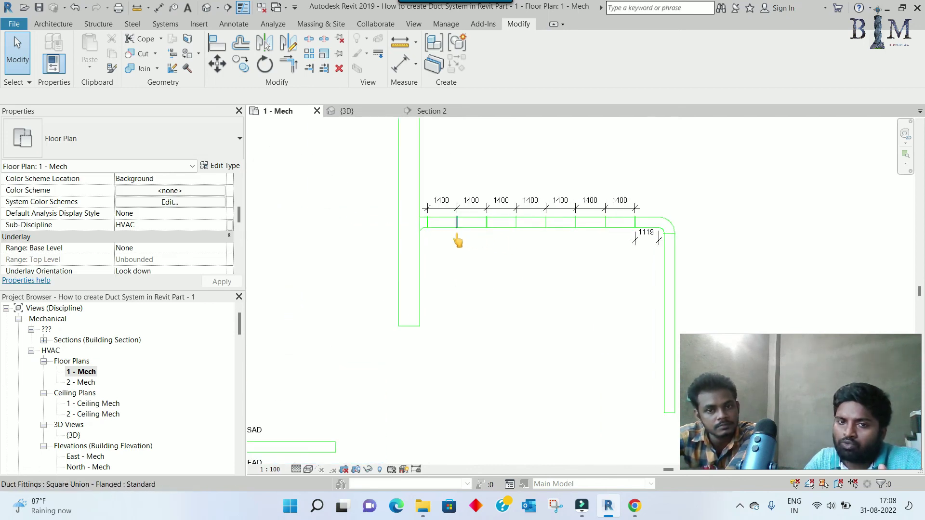
scroll(426, 235, up, 1)
scroll(441, 277, down, 2)
scroll(442, 278, down, 2)
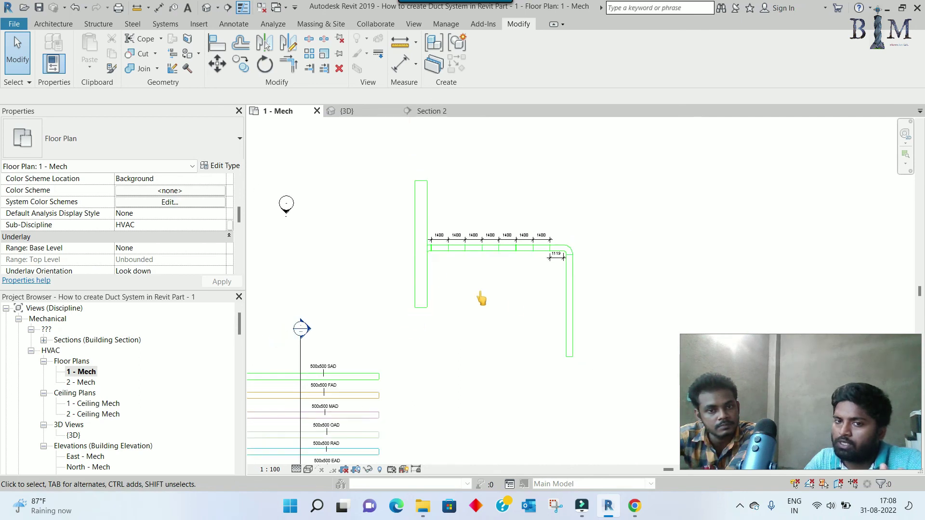
Set the vertical duct's System Type to RETURN AIR DUCT.
click(571, 298)
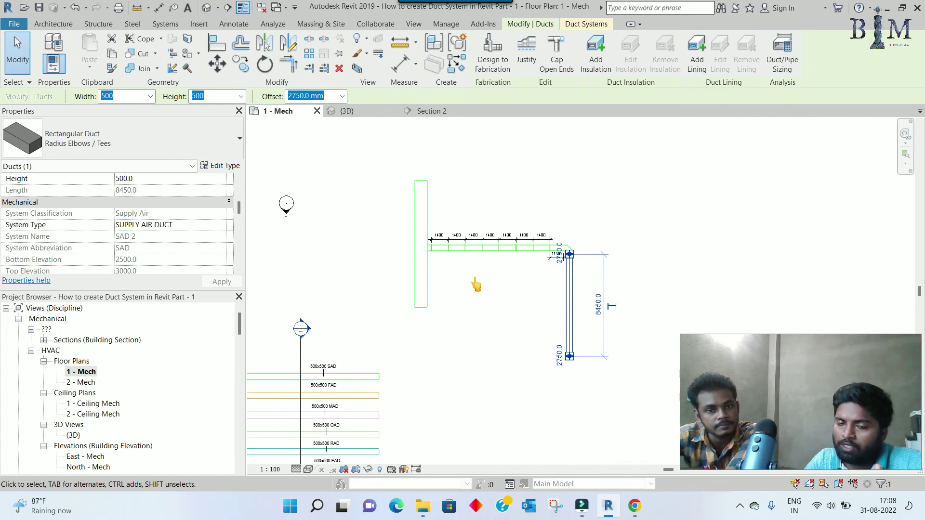
click(475, 279)
click(562, 277)
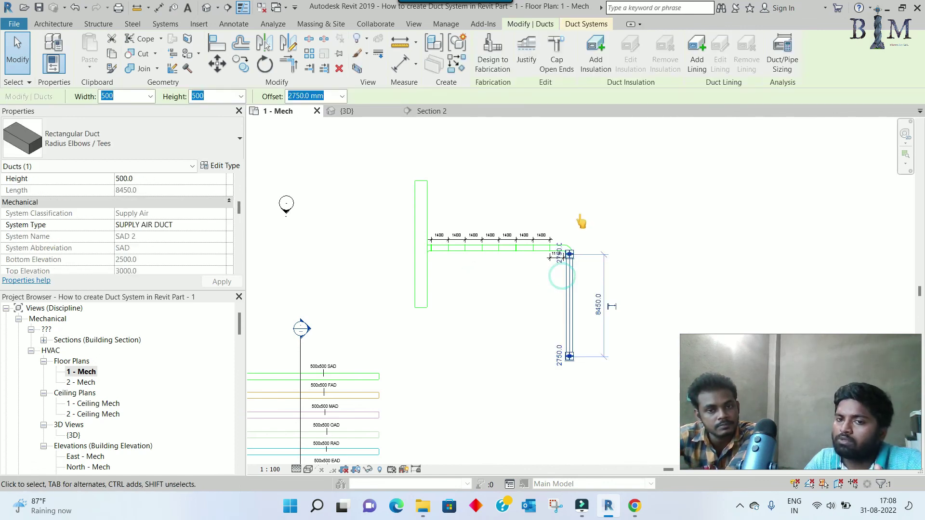
click(223, 228)
click(156, 244)
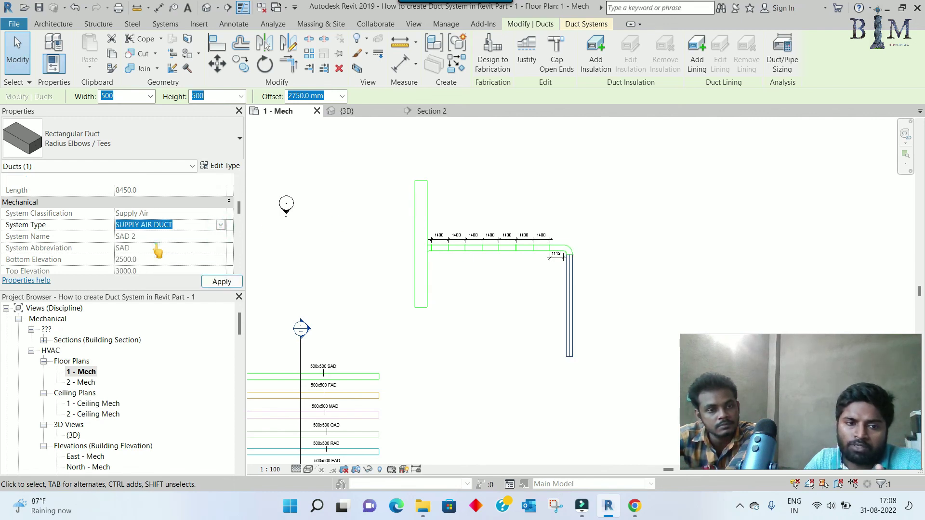
click(707, 206)
scroll(428, 197, up, 2)
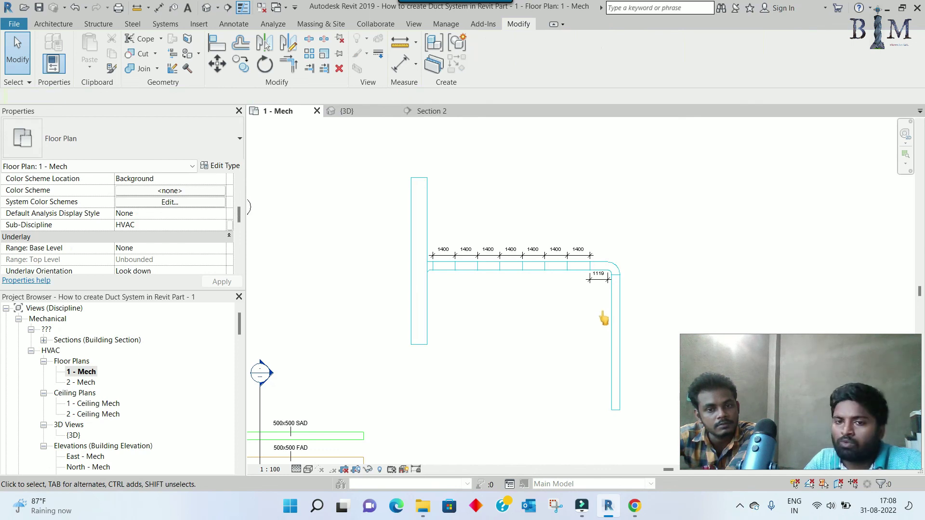
Inspect the divided duct main and elbow in {3D}, then return to 1 - Mech.
click(350, 113)
scroll(429, 236, up, 1)
scroll(443, 299, up, 2)
scroll(457, 366, up, 1)
scroll(465, 352, up, 2)
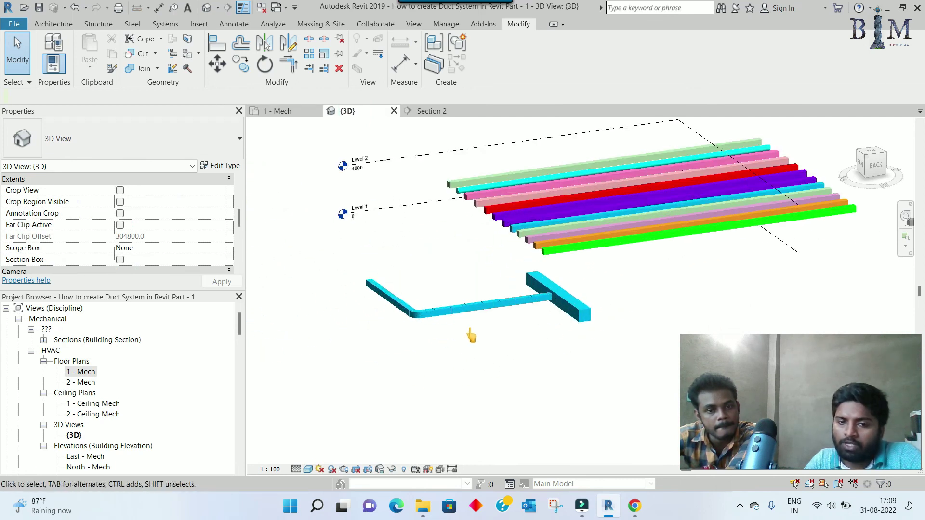
scroll(471, 333, up, 3)
mouse_move(472, 324)
shift+middle_down()
mouse_move(527, 300)
mouse_move(428, 274)
shift+middle_up()
scroll(597, 320, up, 3)
shift+middle_drag(596, 320, 547, 244)
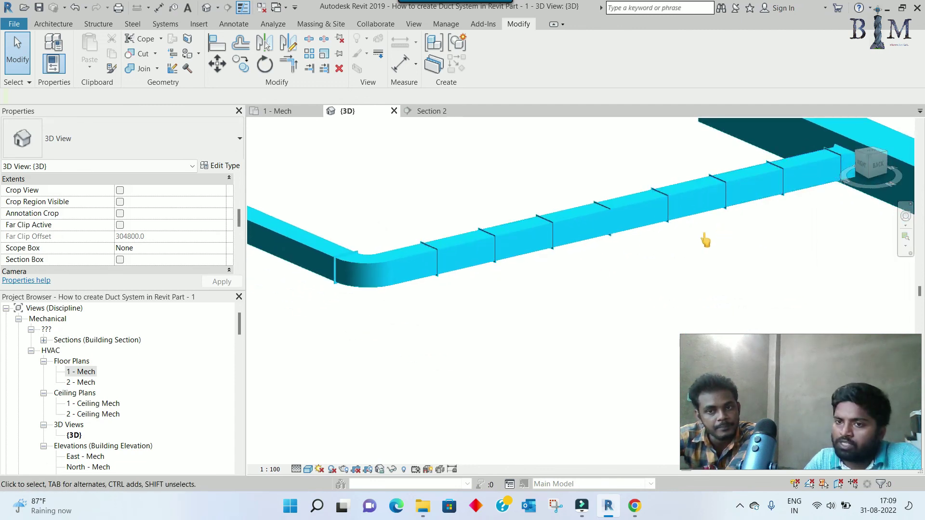
middle_drag(706, 240, 689, 293)
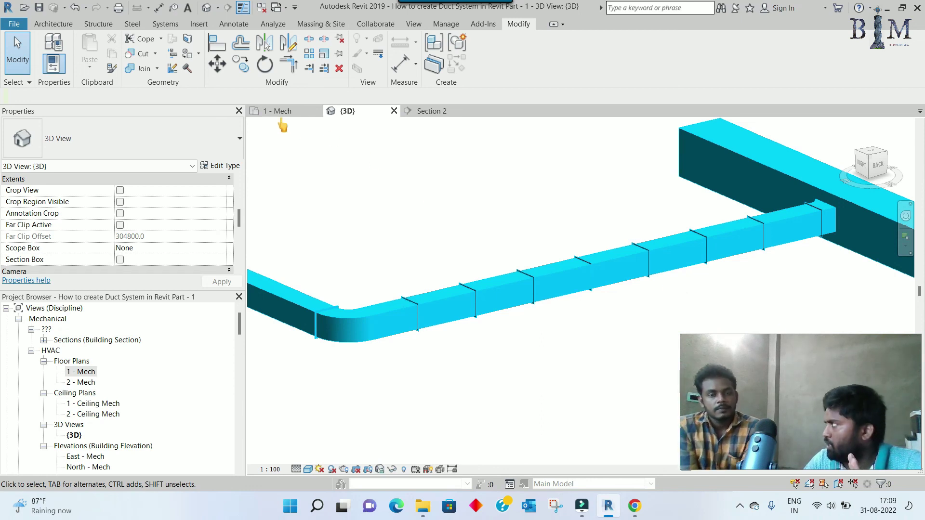
click(282, 111)
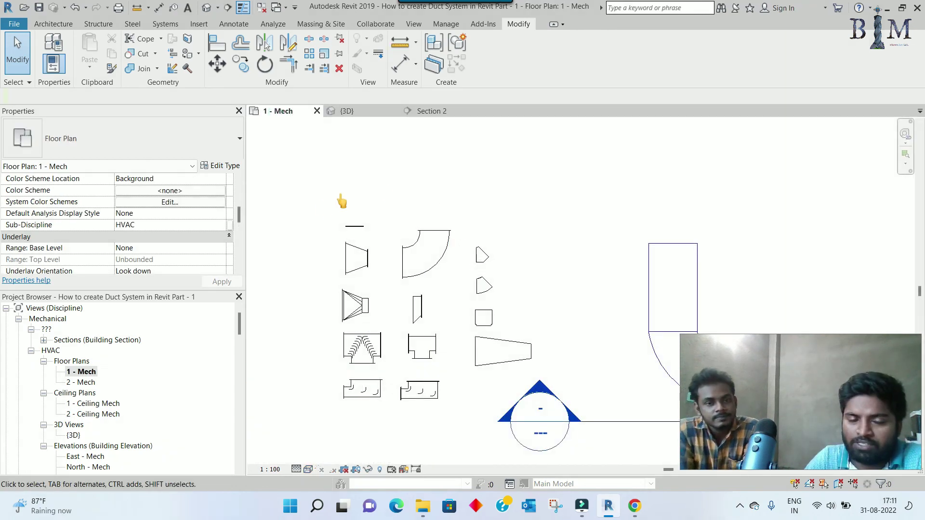
scroll(411, 321, up, 2)
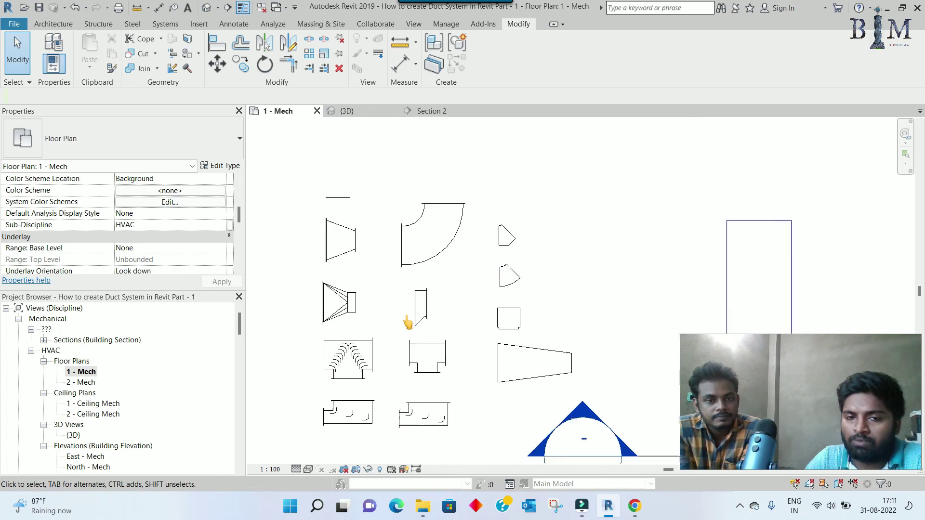
scroll(455, 266, up, 1)
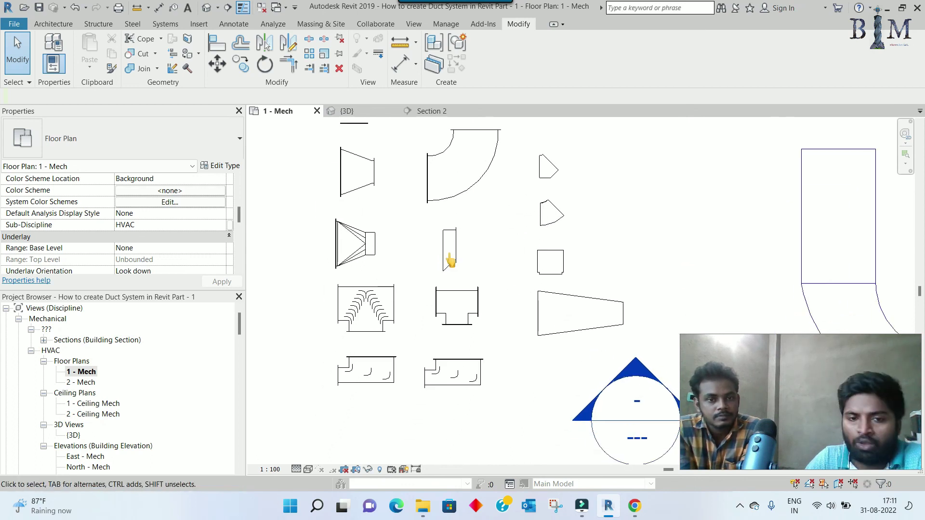
middle_drag(455, 267, 469, 398)
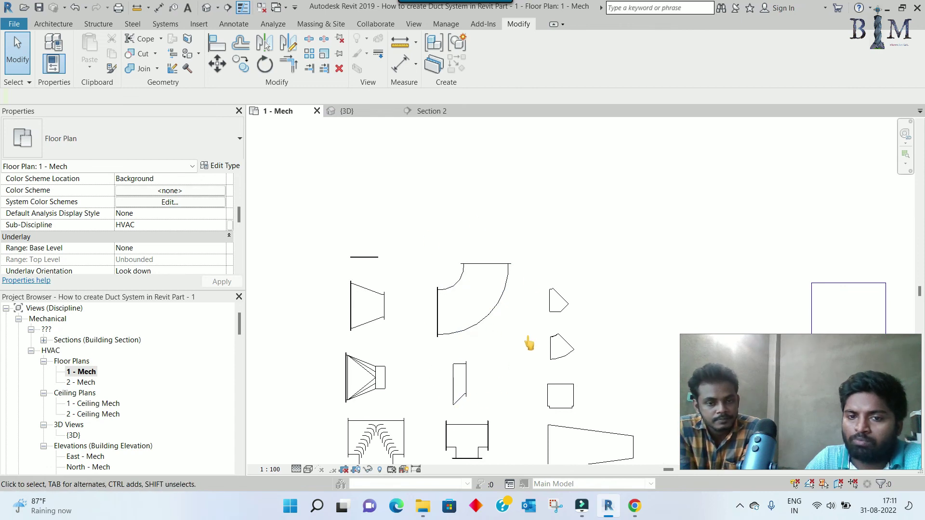
mouse_move(478, 399)
middle_down()
mouse_move(490, 256)
mouse_move(475, 320)
mouse_move(470, 304)
middle_up()
scroll(470, 304, down, 2)
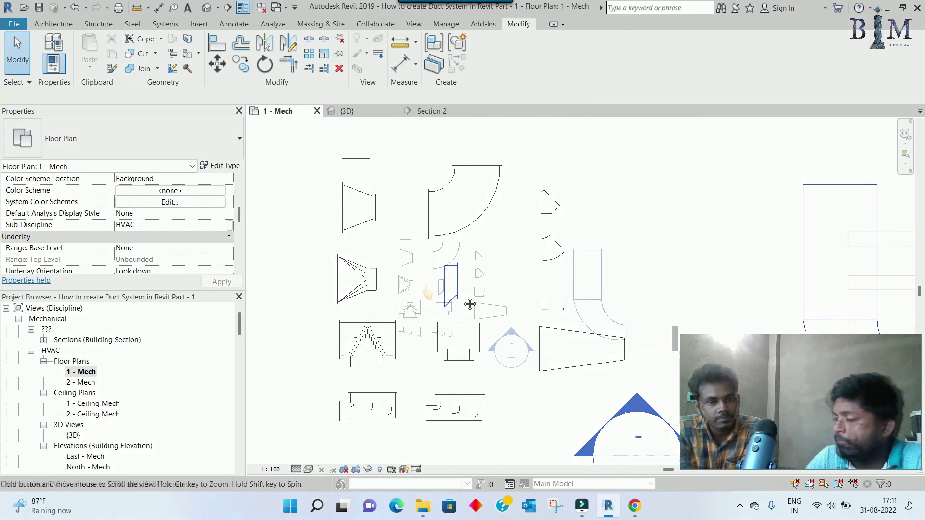
scroll(427, 292, down, 3)
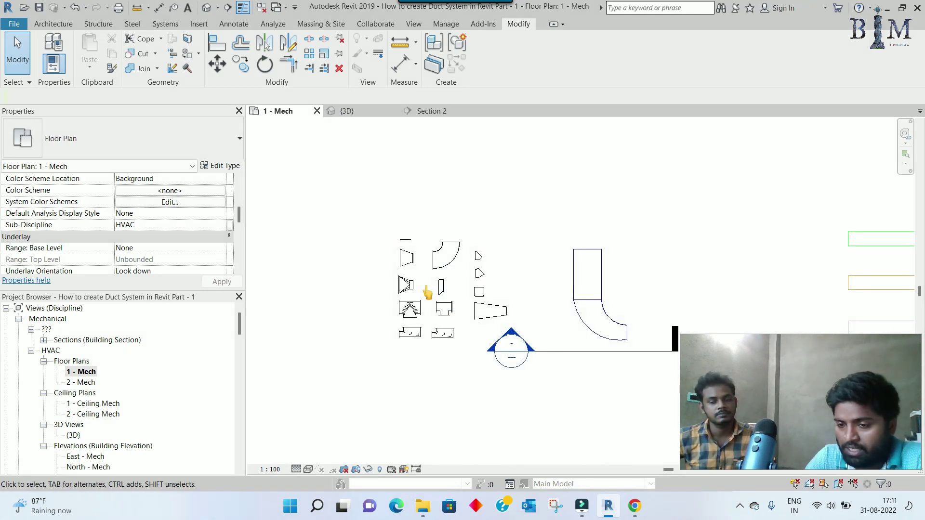